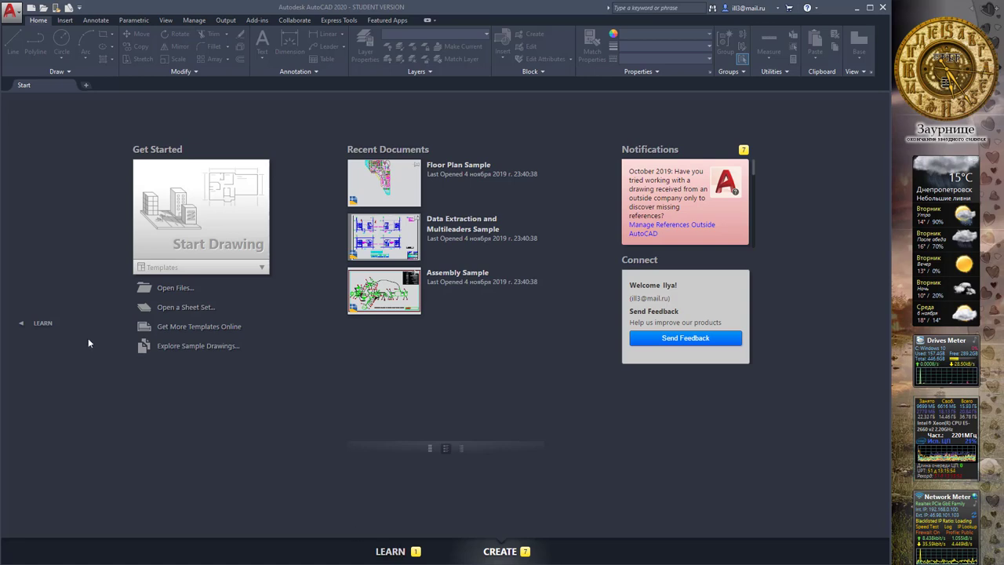
Browse the start page's learning resources, then return it to the Create view
{"action": "left_click", "coordinate": [42, 327]}
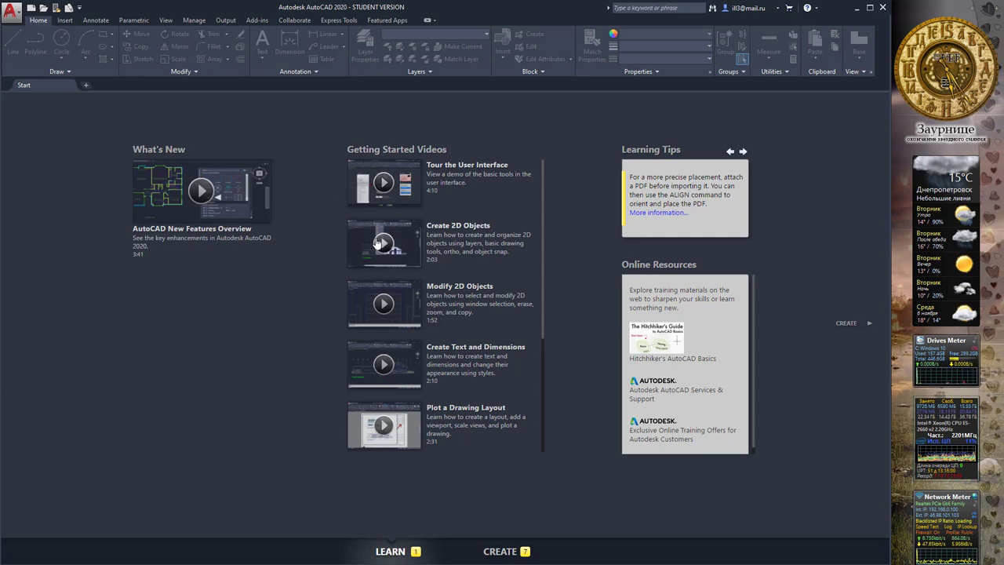
{"action": "scroll", "coordinate": [479, 259], "scroll_direction": "down", "scroll_amount": 1}
{"action": "scroll", "coordinate": [487, 330], "scroll_direction": "down", "scroll_amount": 2}
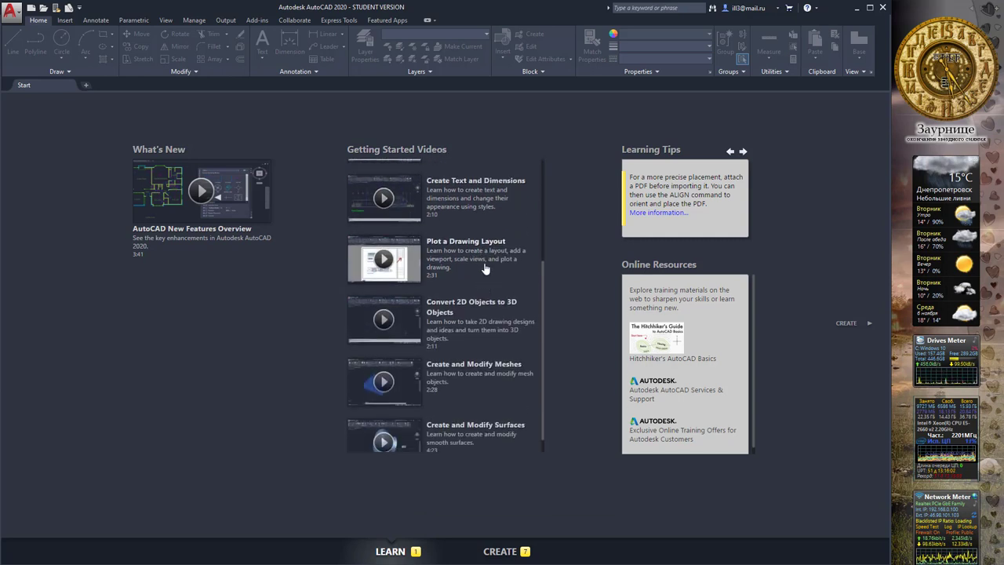
{"action": "scroll", "coordinate": [485, 270], "scroll_direction": "up", "scroll_amount": 3}
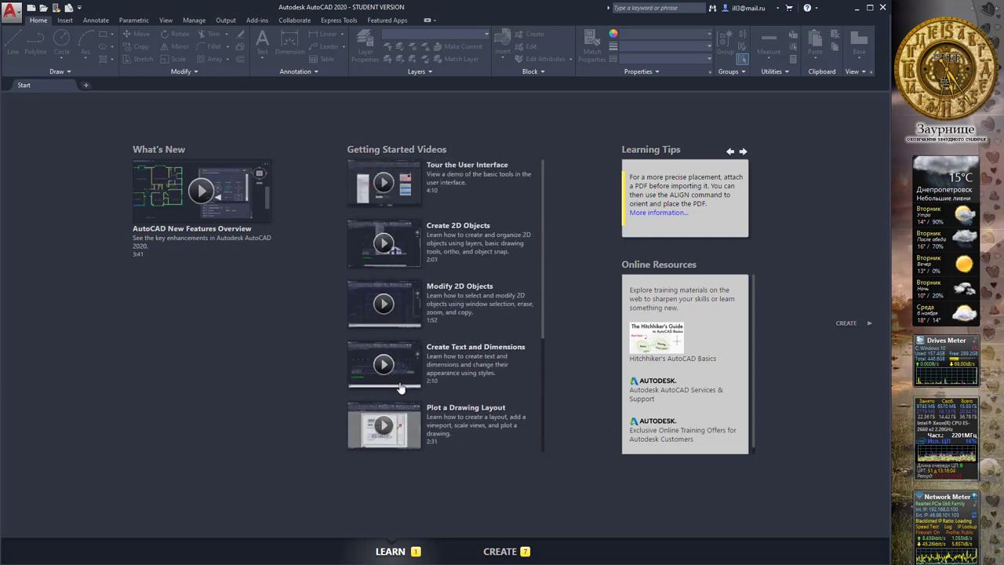
{"action": "scroll", "coordinate": [402, 385], "scroll_direction": "down", "scroll_amount": 2}
{"action": "scroll", "coordinate": [398, 385], "scroll_direction": "down", "scroll_amount": 1}
{"action": "scroll", "coordinate": [398, 385], "scroll_direction": "up", "scroll_amount": 2}
{"action": "scroll", "coordinate": [399, 385], "scroll_direction": "up", "scroll_amount": 1}
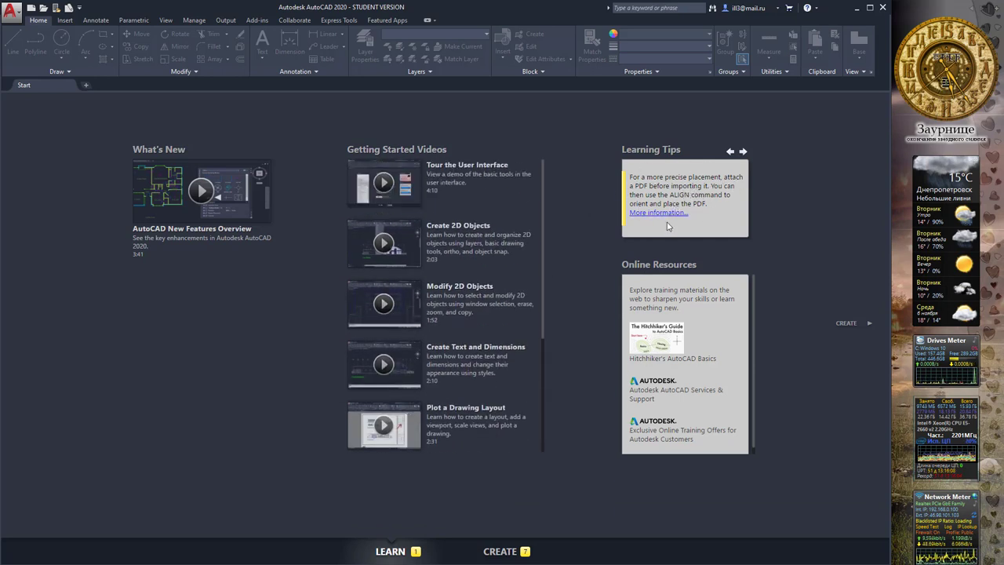
{"action": "left_click", "coordinate": [500, 551]}
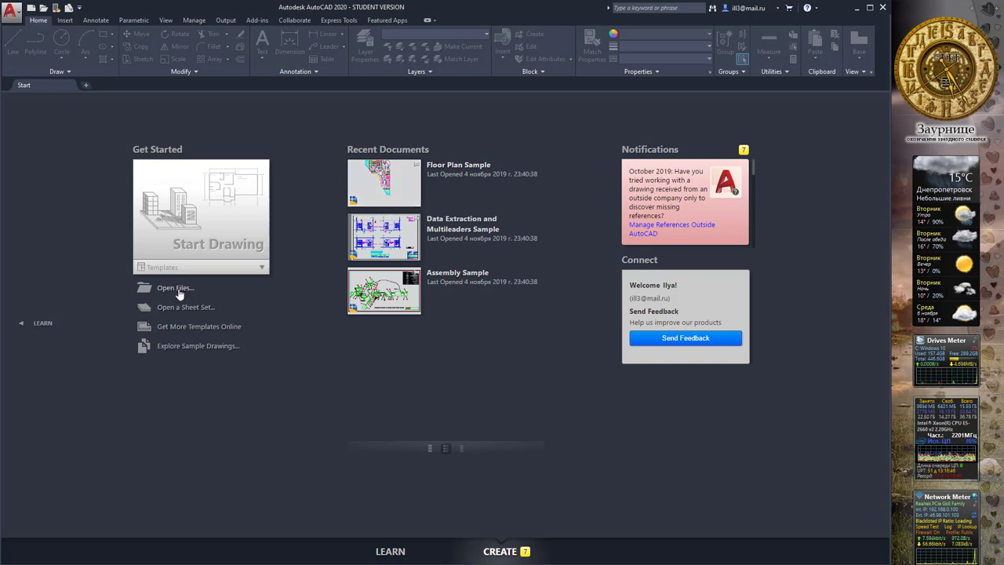
Browse for an existing drawing, then close the file browser without opening anything
{"action": "left_click", "coordinate": [175, 288]}
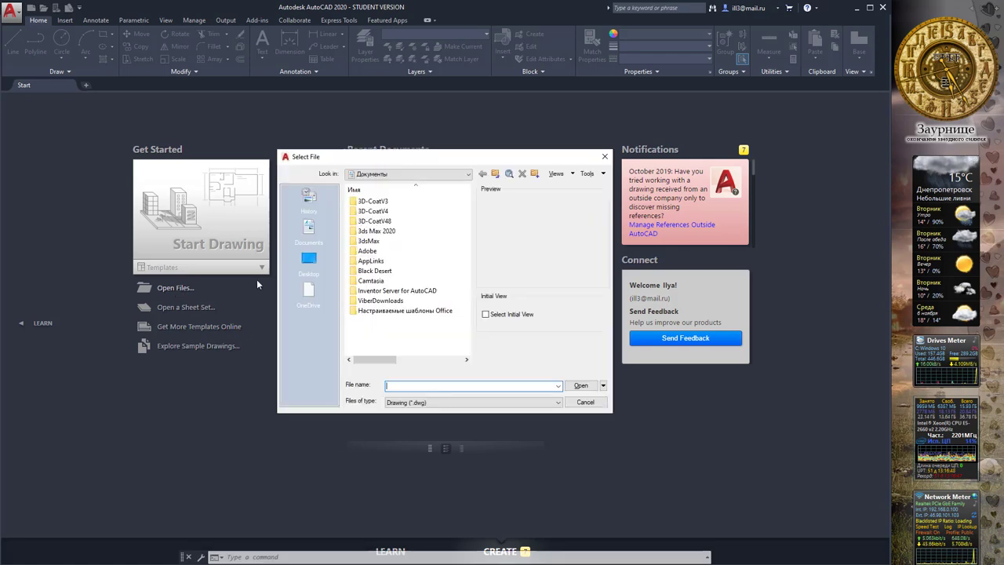
{"action": "mouse_move", "coordinate": [447, 156]}
{"action": "left_mouse_down"}
{"action": "mouse_move", "coordinate": [679, 186]}
{"action": "mouse_move", "coordinate": [523, 167]}
{"action": "left_mouse_up"}
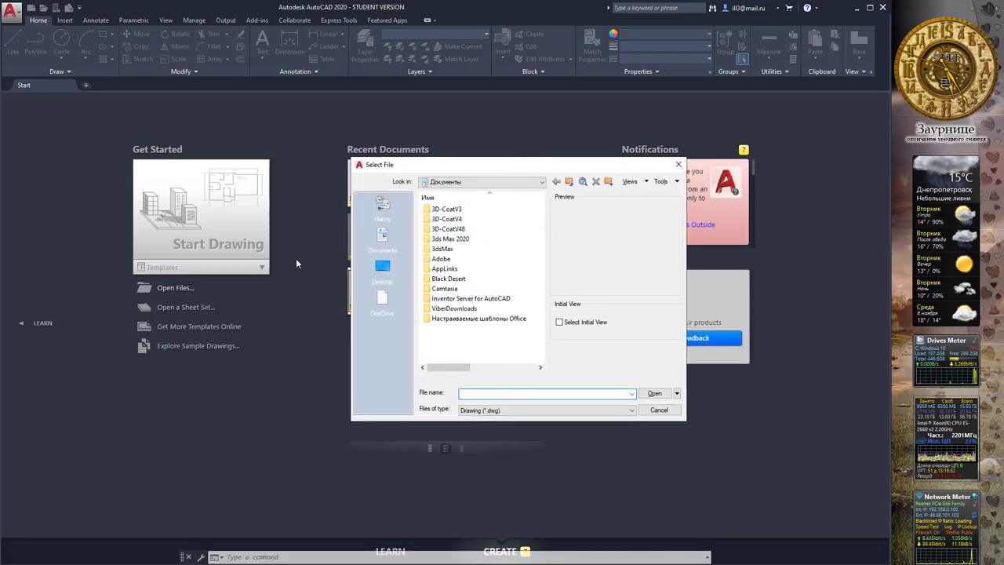
{"action": "left_click", "coordinate": [679, 167]}
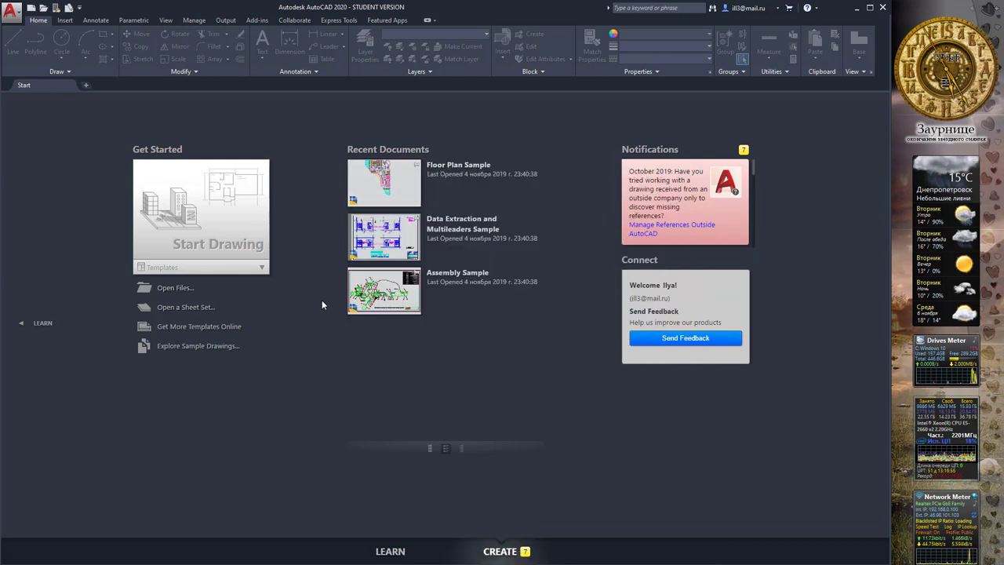
Look through the drawing templates list and start a new blank drawing, Drawing3
{"action": "left_click", "coordinate": [263, 268]}
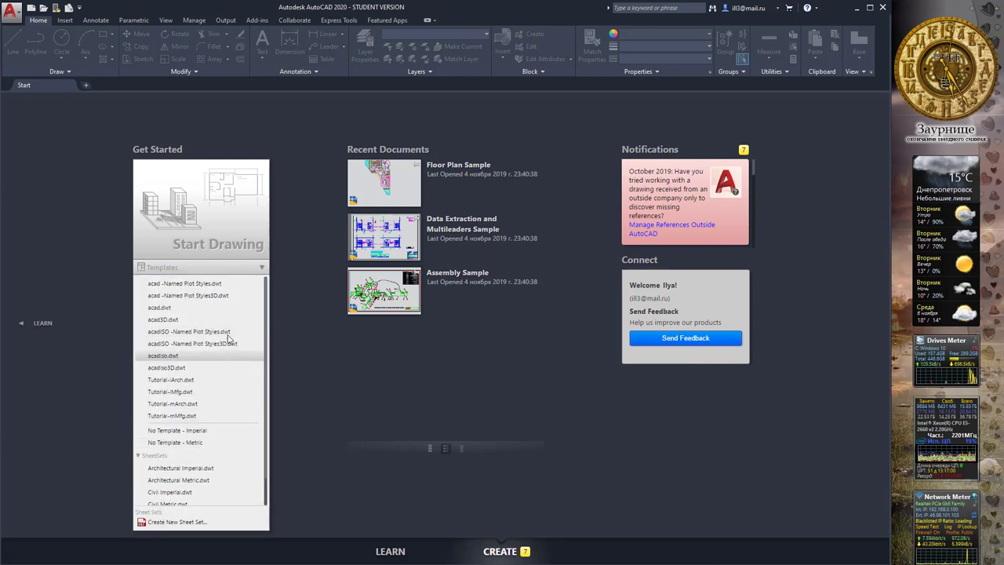
{"action": "scroll", "coordinate": [220, 451], "scroll_direction": "down", "scroll_amount": 1}
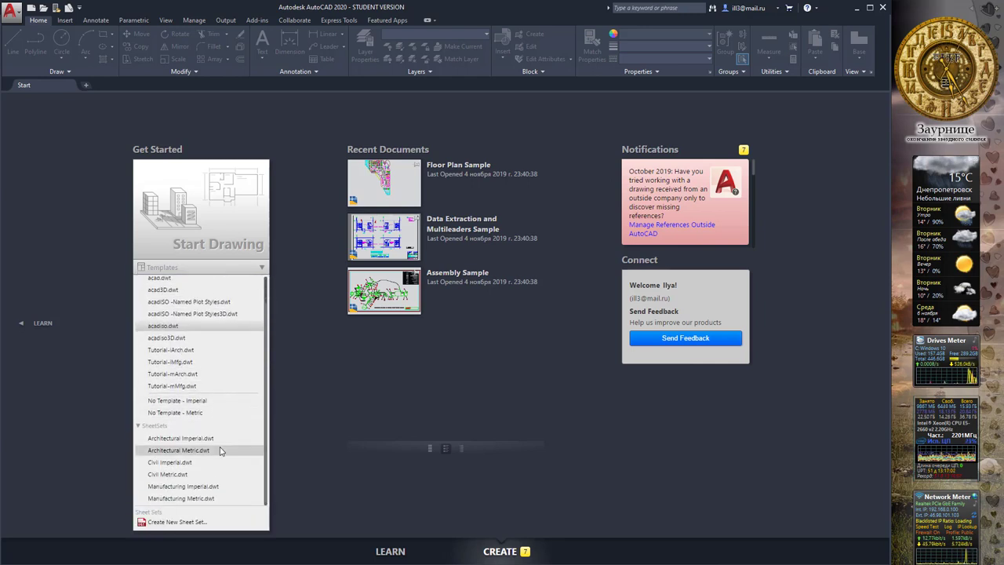
{"action": "scroll", "coordinate": [220, 451], "scroll_direction": "up", "scroll_amount": 2}
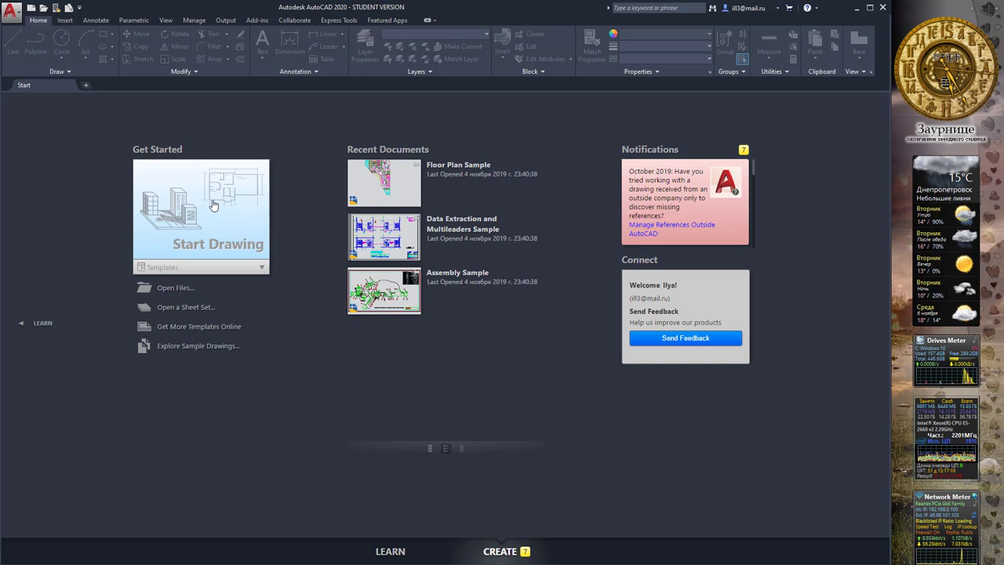
{"action": "left_click", "coordinate": [214, 205]}
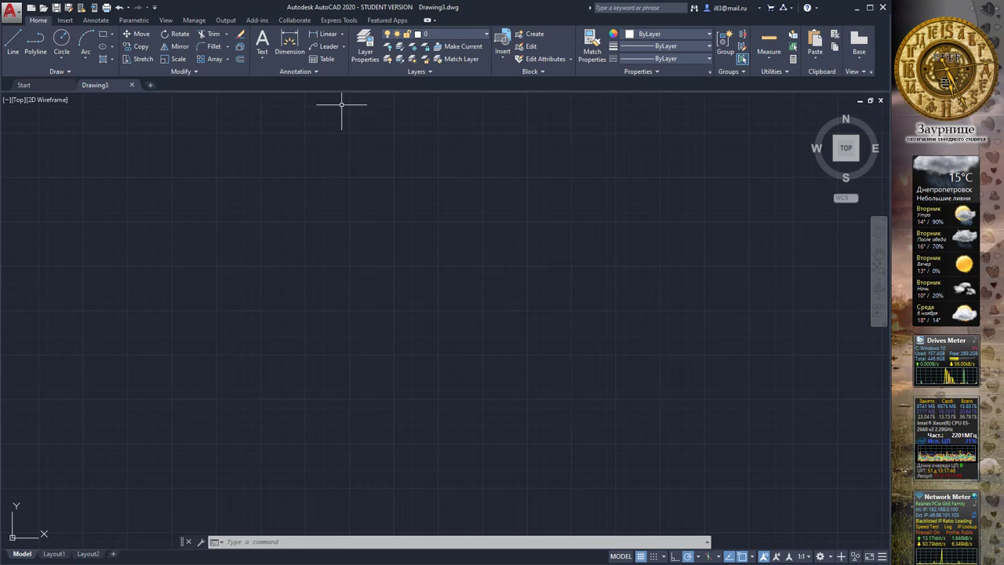
Draw an open four-segment polyline through five points in the upper-left area
{"action": "left_click", "coordinate": [35, 50]}
{"action": "left_click", "coordinate": [85, 180]}
{"action": "left_click", "coordinate": [143, 154]}
{"action": "left_click", "coordinate": [210, 262]}
{"action": "left_click", "coordinate": [82, 330]}
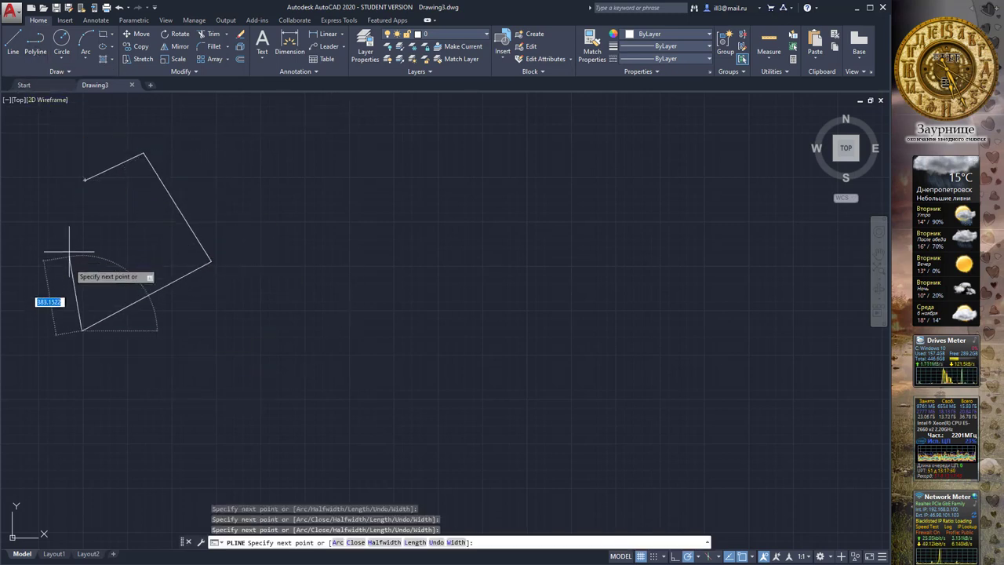
{"action": "left_click", "coordinate": [71, 231]}
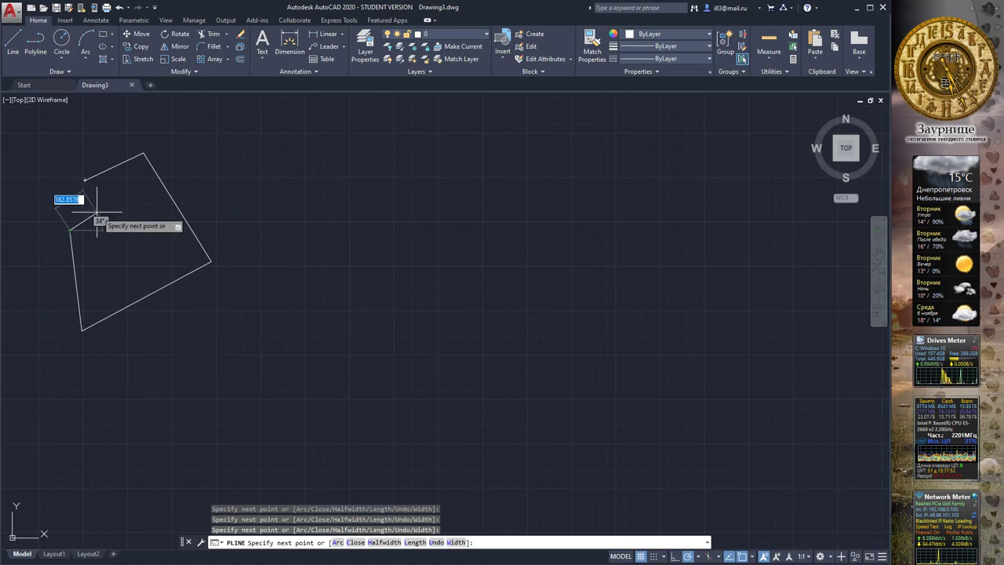
{"action": "key", "text": "Return"}
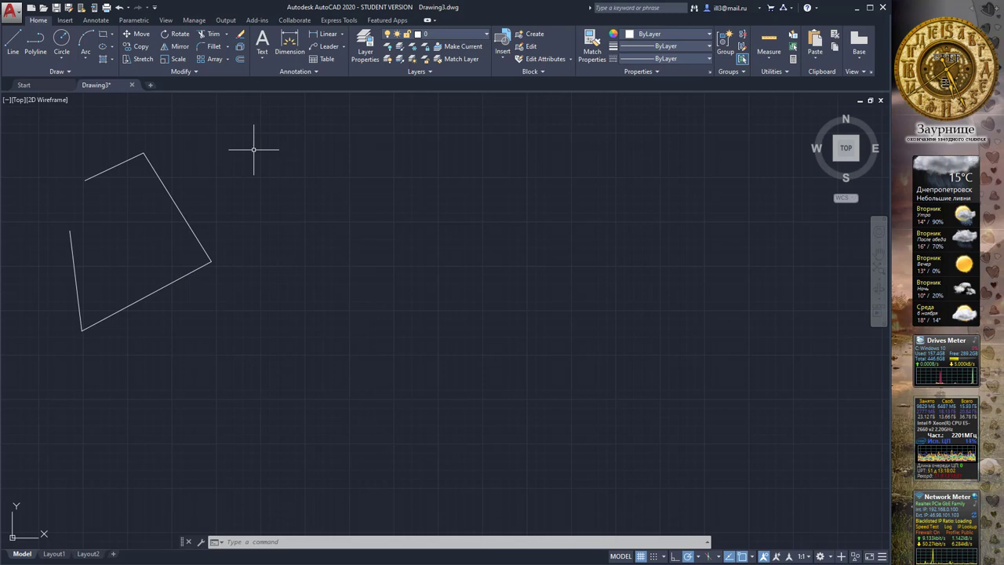
Switch back and forth between the View and Home ribbon tabs
{"action": "left_click", "coordinate": [166, 21]}
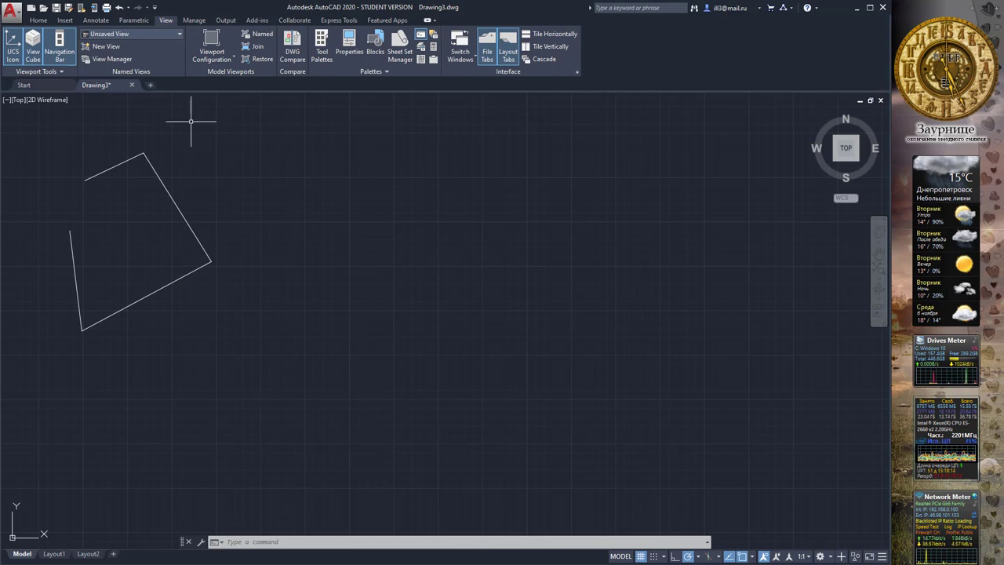
{"action": "left_click", "coordinate": [38, 20]}
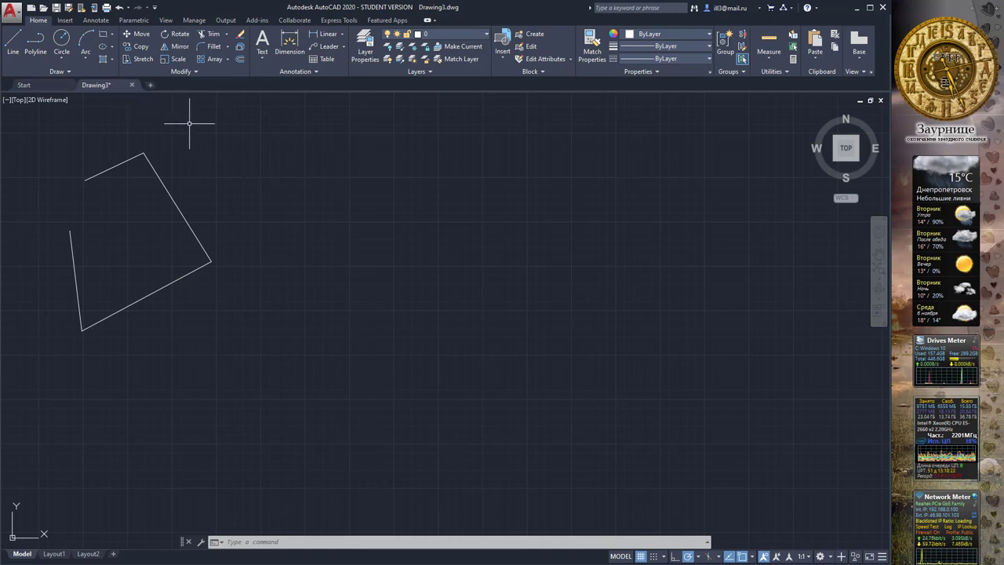
{"action": "left_click", "coordinate": [165, 20]}
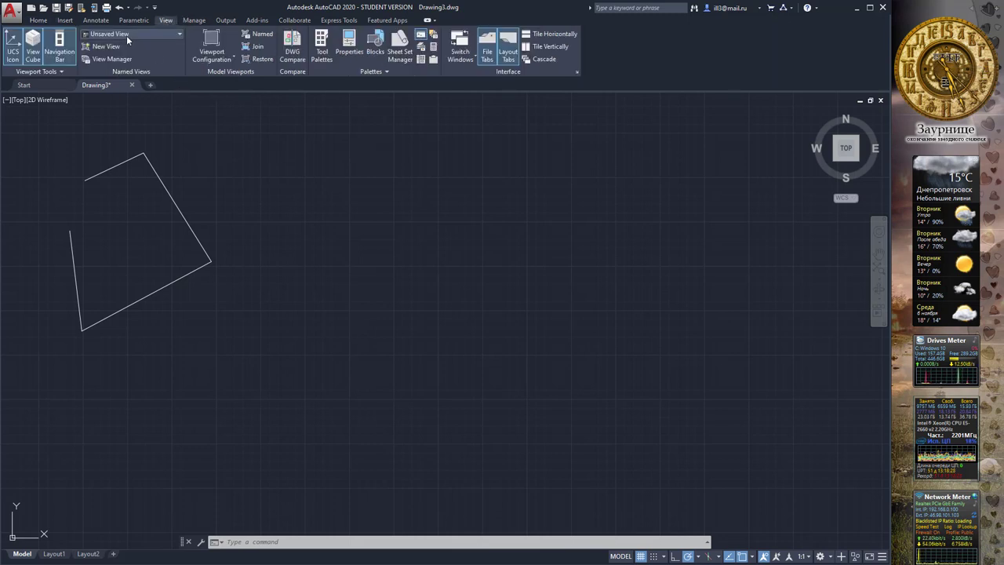
{"action": "left_click", "coordinate": [37, 20]}
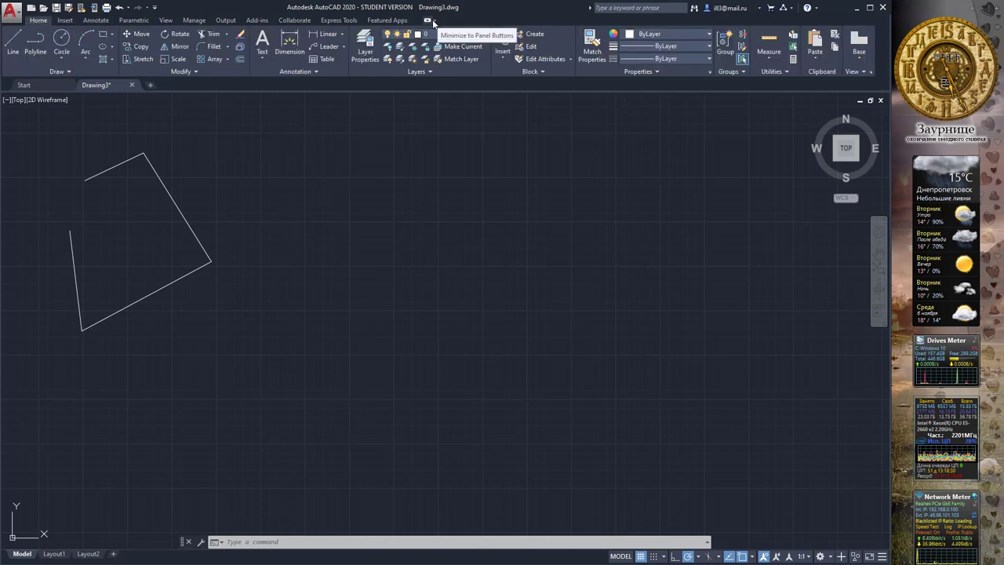
Cycle the ribbon minimize modes, ending on Minimize to Panel Buttons
{"action": "left_click", "coordinate": [429, 21]}
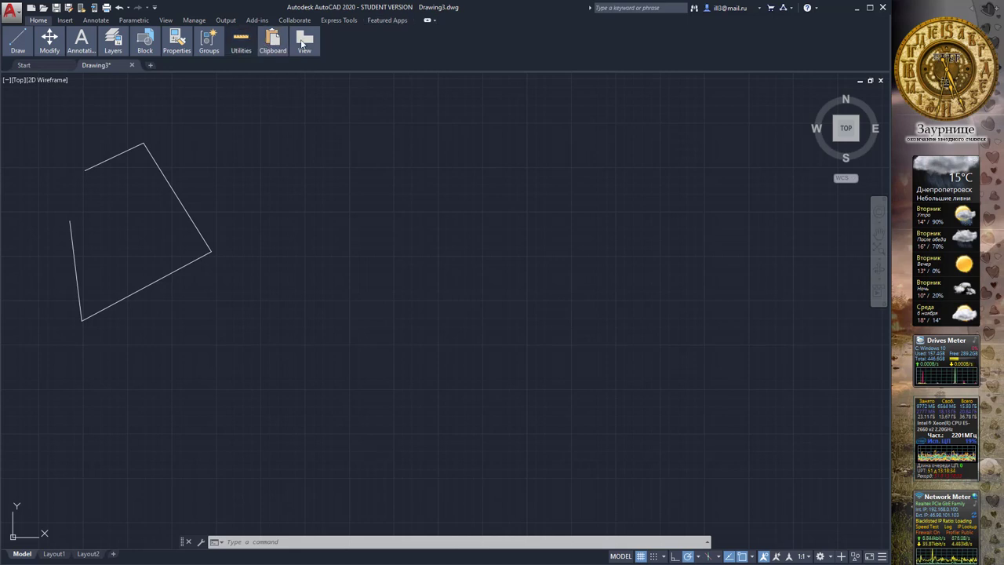
{"action": "left_click", "coordinate": [434, 21]}
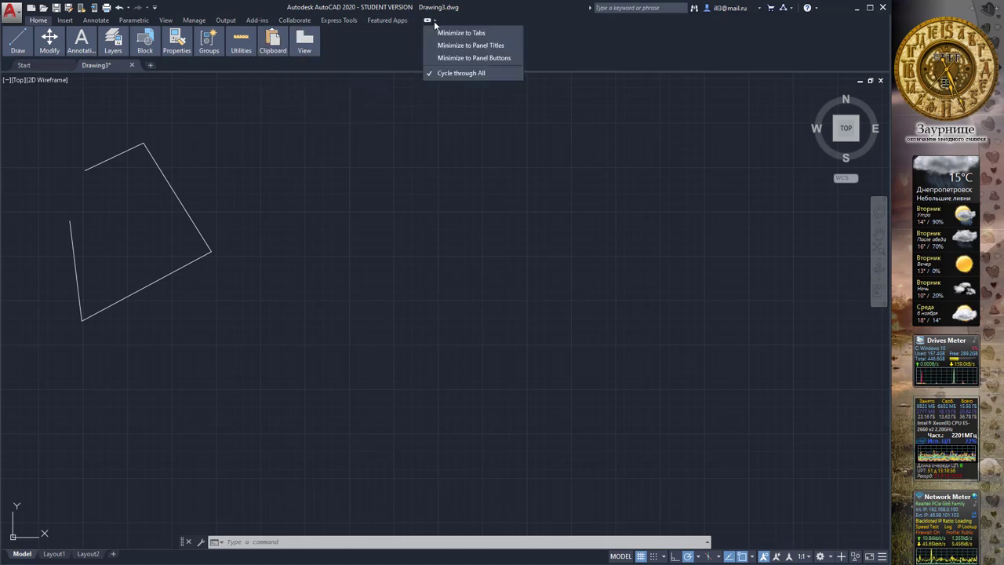
{"action": "left_click", "coordinate": [485, 33]}
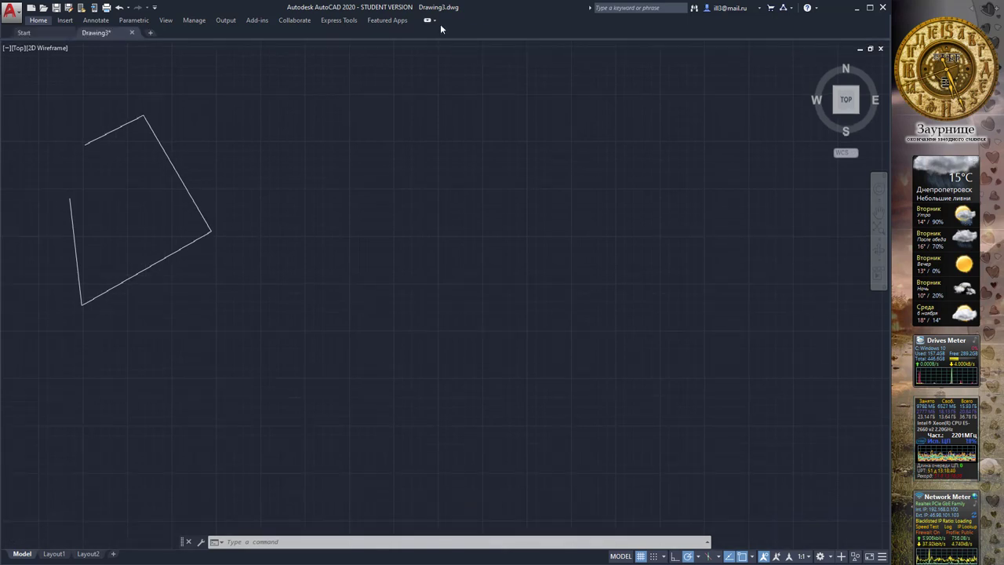
{"action": "left_click", "coordinate": [434, 20]}
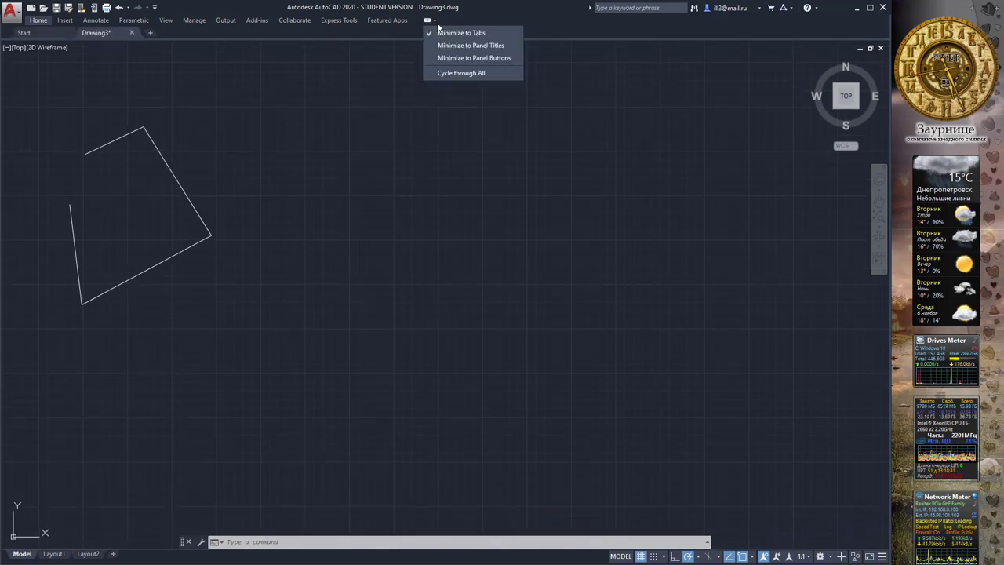
{"action": "left_click", "coordinate": [470, 60]}
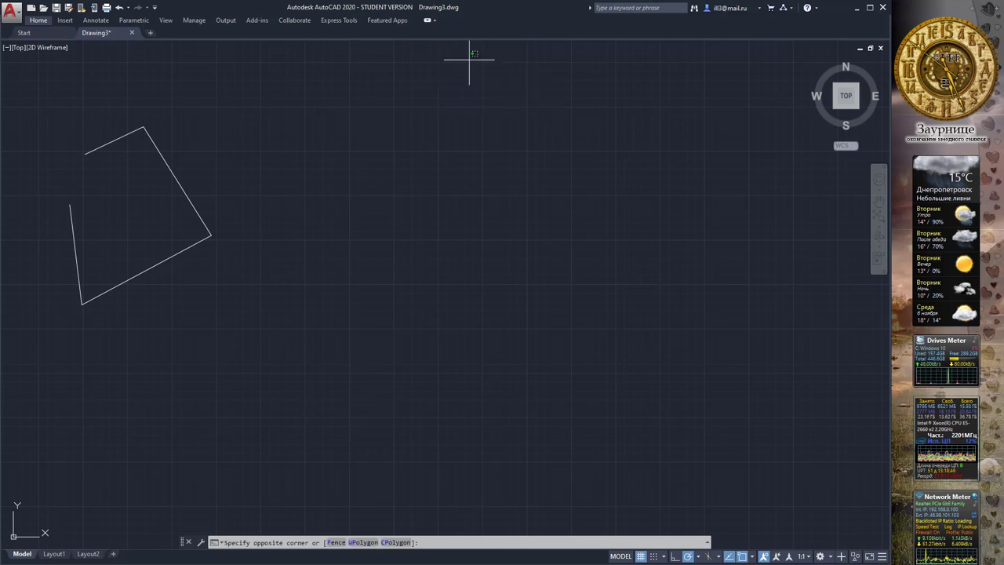
{"action": "left_click", "coordinate": [427, 22]}
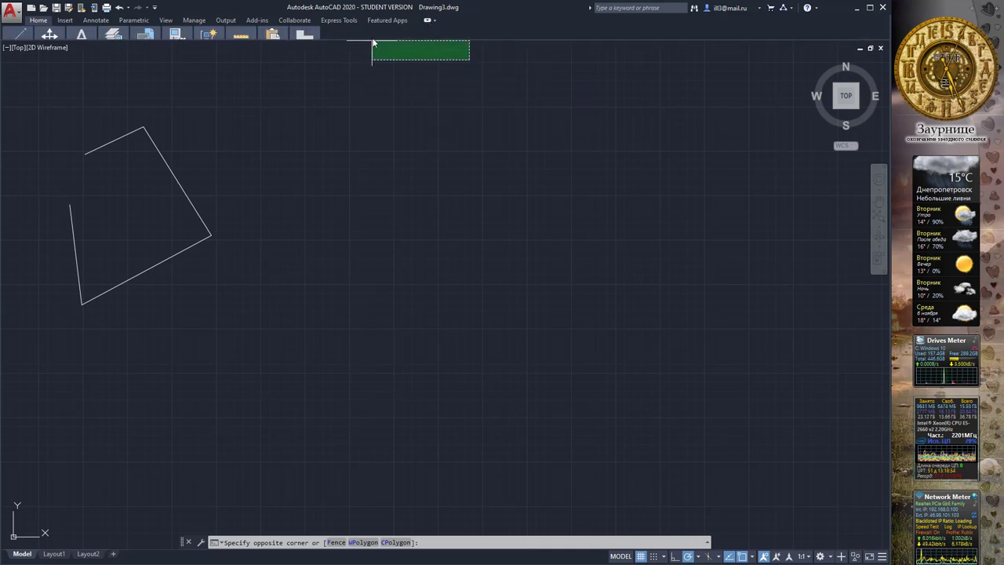
{"action": "left_click", "coordinate": [351, 172]}
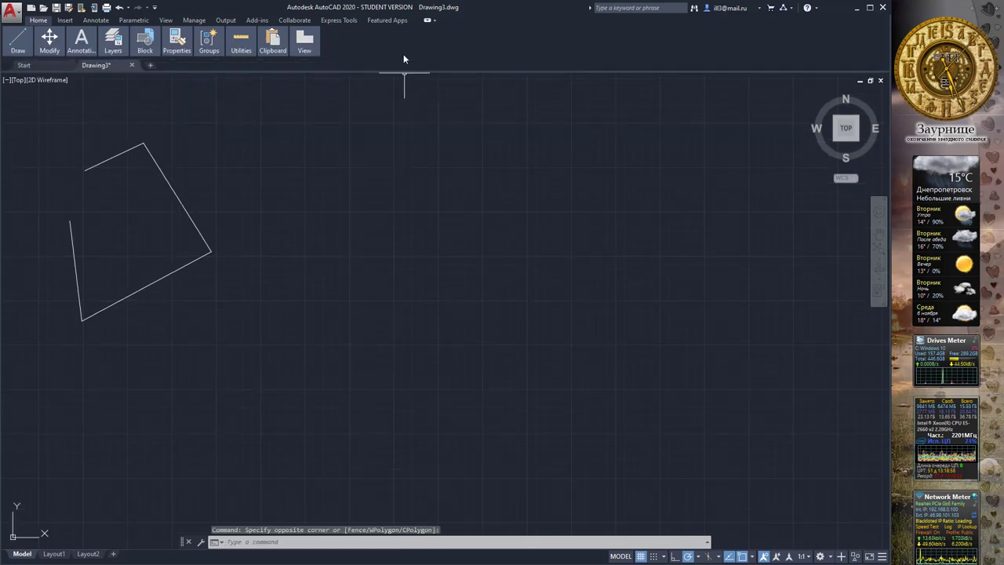
Restore the full ribbon, browse the View tab's preset views and Palettes panel, then return to Home
{"action": "left_click", "coordinate": [427, 21]}
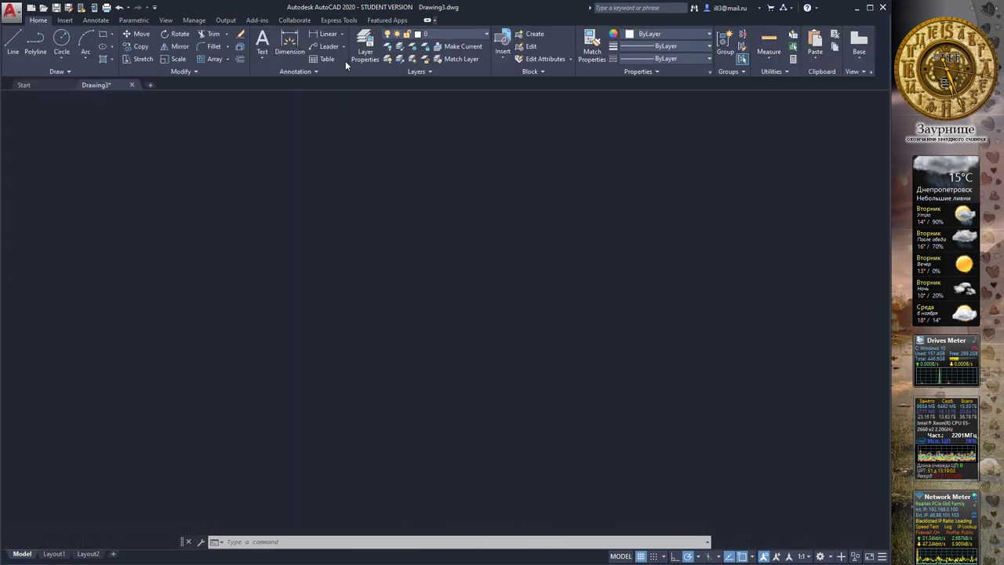
{"action": "left_click", "coordinate": [166, 21]}
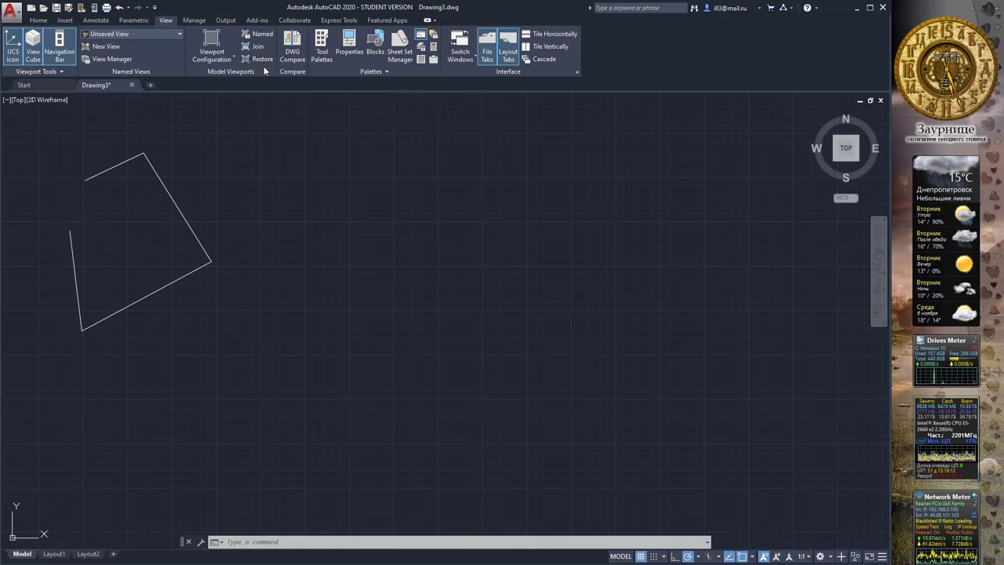
{"action": "left_click", "coordinate": [180, 35]}
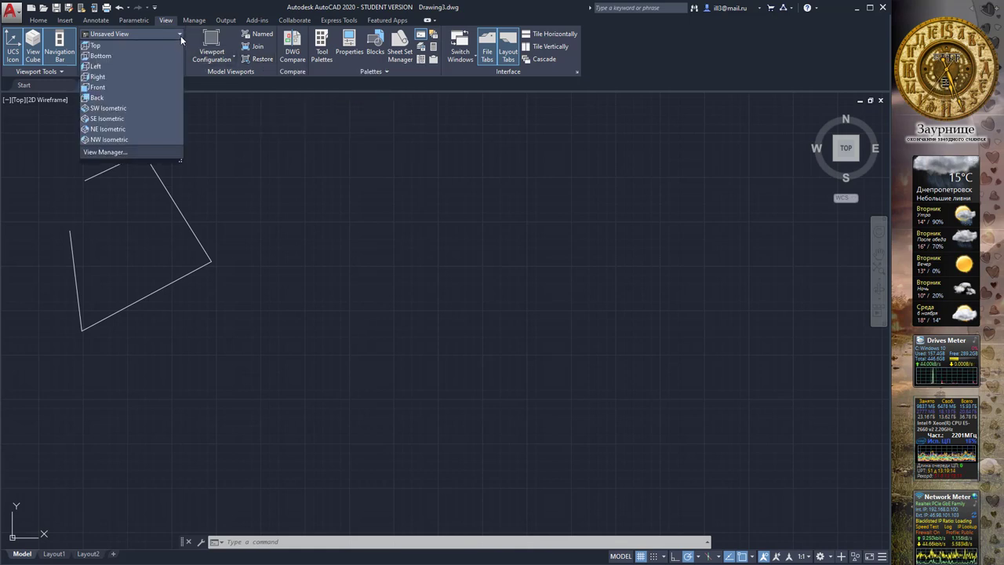
{"action": "left_click", "coordinate": [180, 35]}
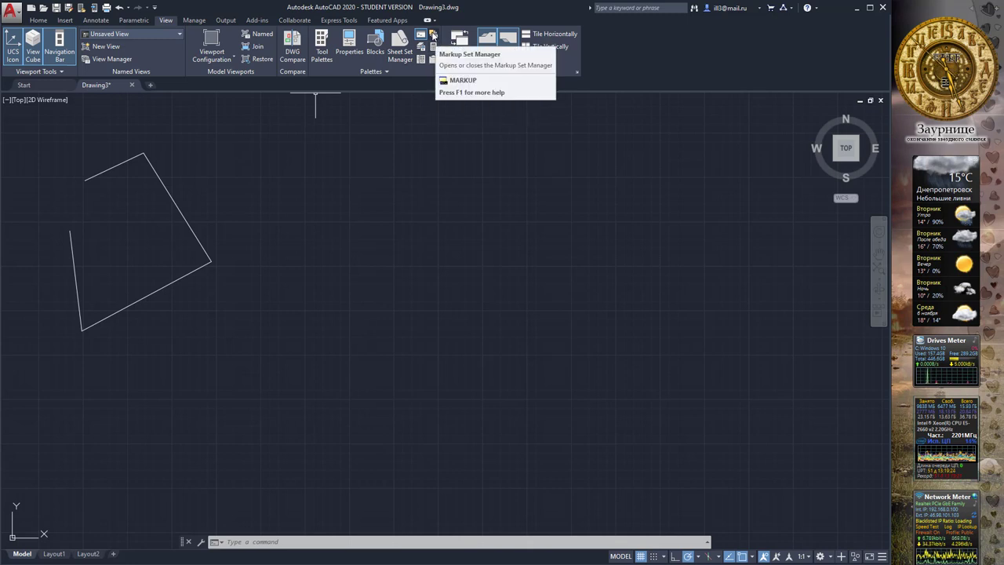
{"action": "left_click", "coordinate": [386, 72]}
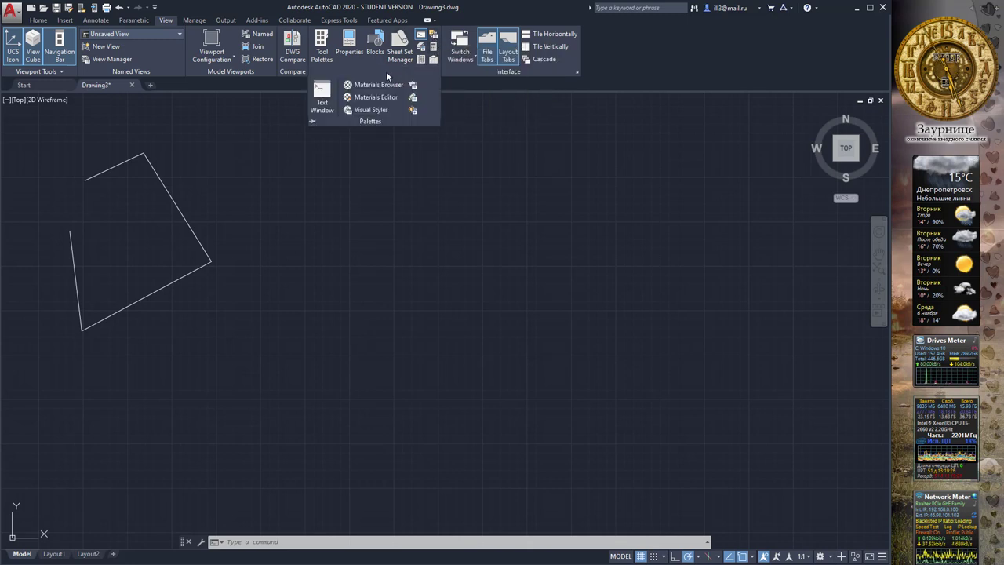
{"action": "left_click", "coordinate": [37, 20]}
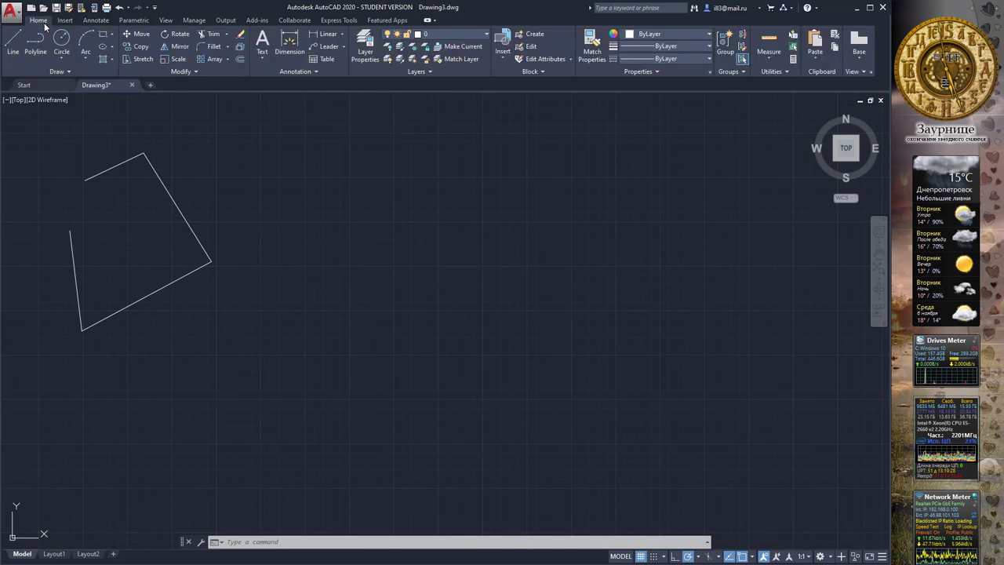
Draw a two-segment V with Line to the right of the polyline
{"action": "left_click", "coordinate": [66, 73]}
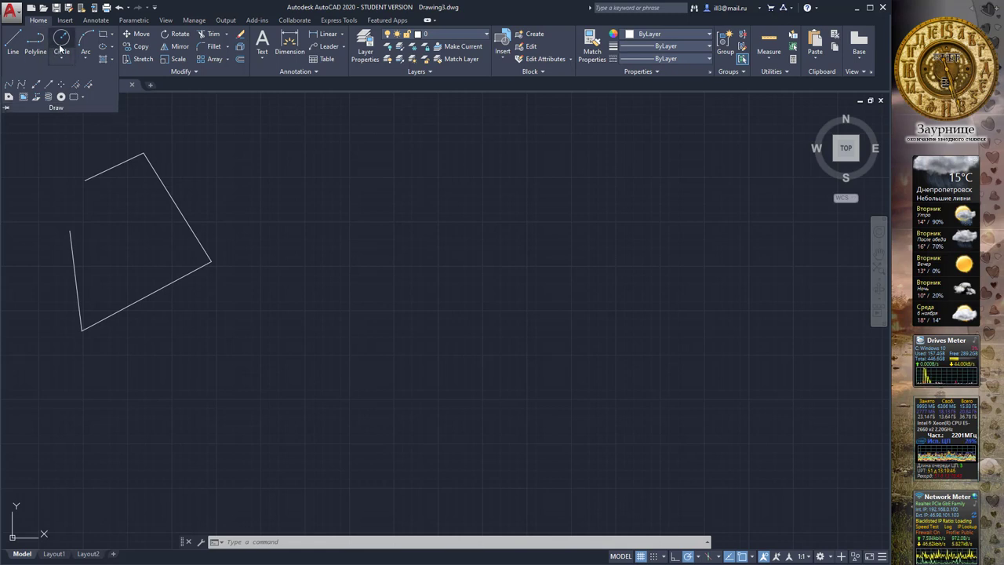
{"action": "left_click", "coordinate": [17, 51]}
{"action": "left_click", "coordinate": [214, 147]}
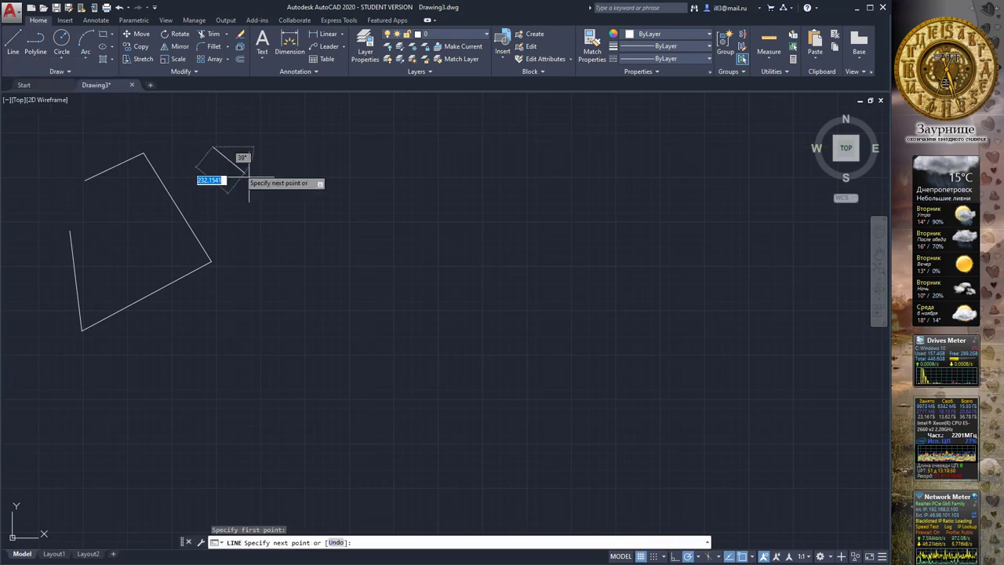
{"action": "left_click", "coordinate": [329, 286]}
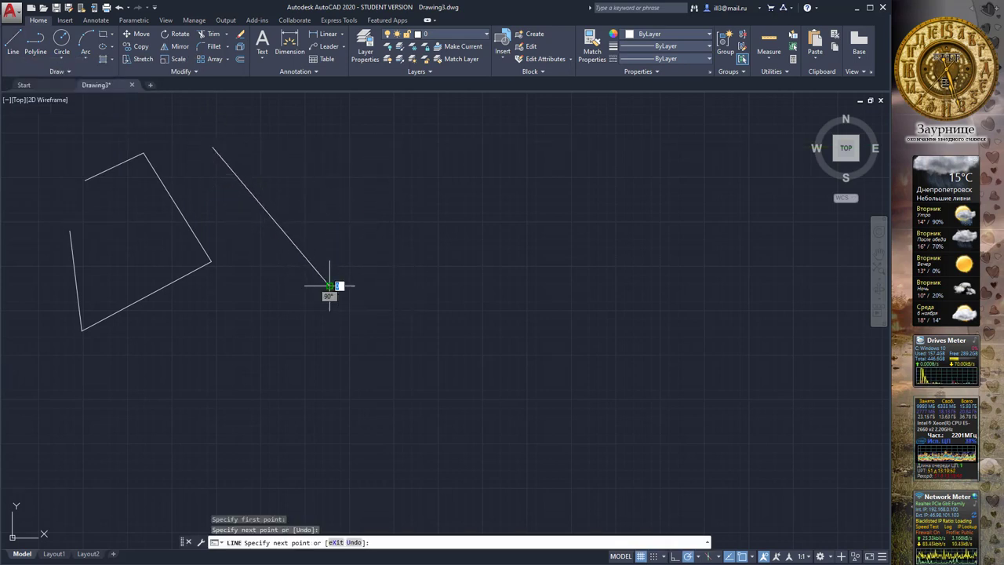
{"action": "left_click", "coordinate": [388, 167]}
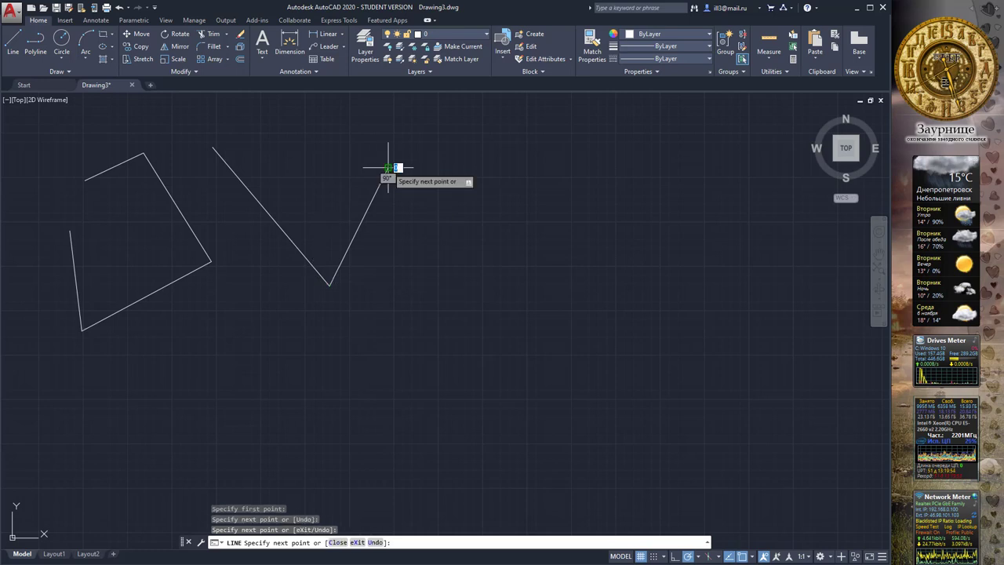
{"action": "key", "text": "Return"}
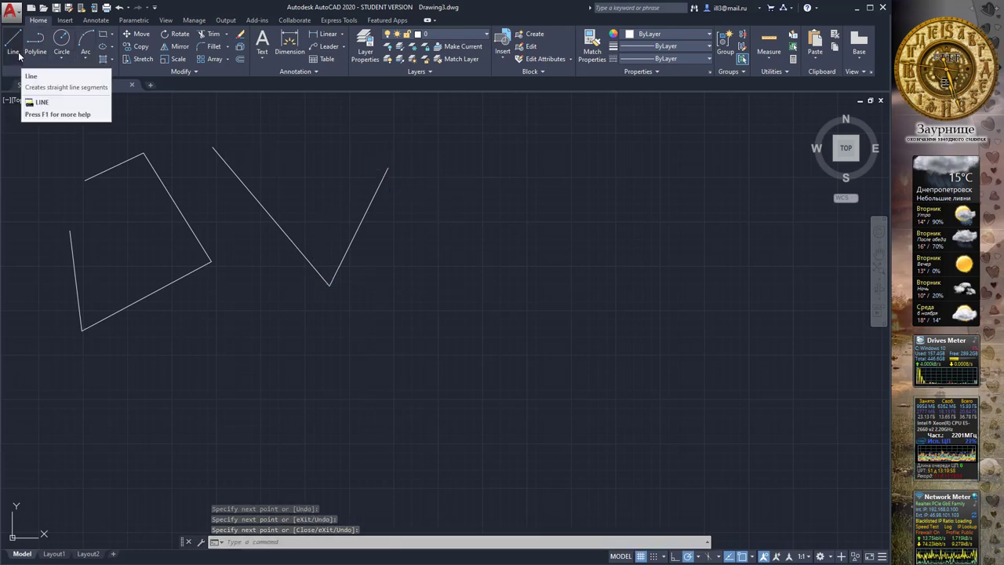
{"action": "mouse_move", "coordinate": [62, 44]}
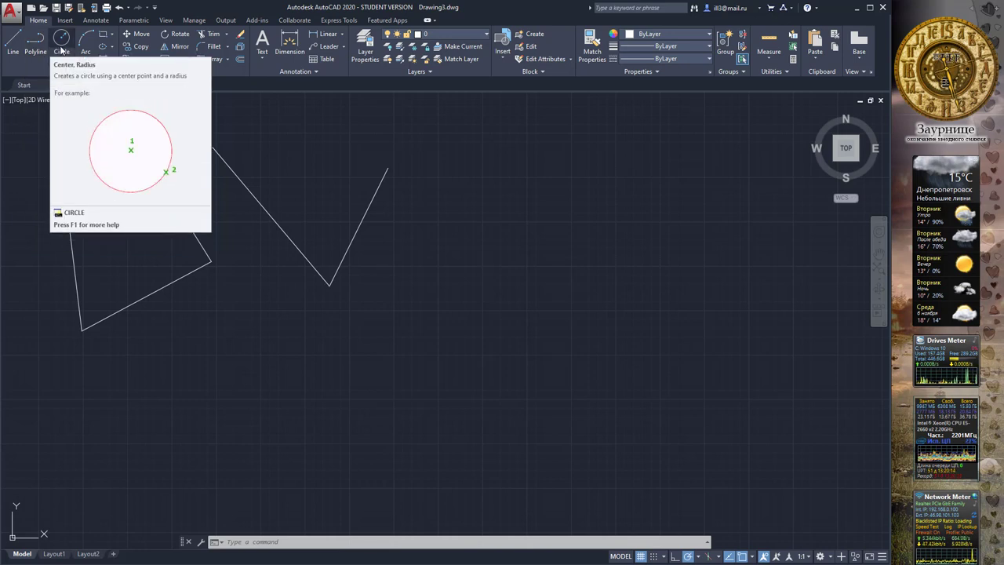
Draw a single diagonal line, ending it with Enter from the right-click menu
{"action": "left_click", "coordinate": [17, 47]}
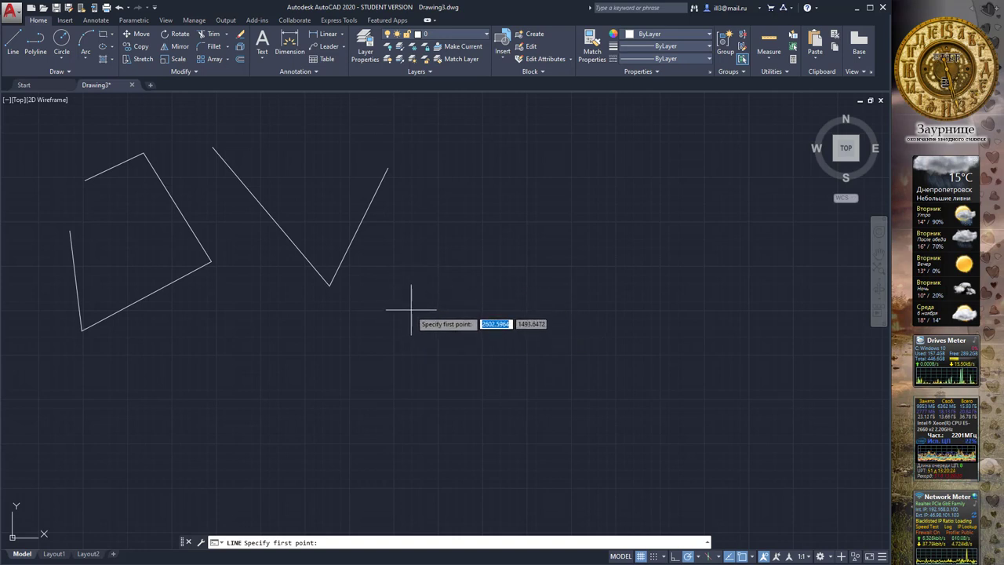
{"action": "left_click", "coordinate": [411, 307]}
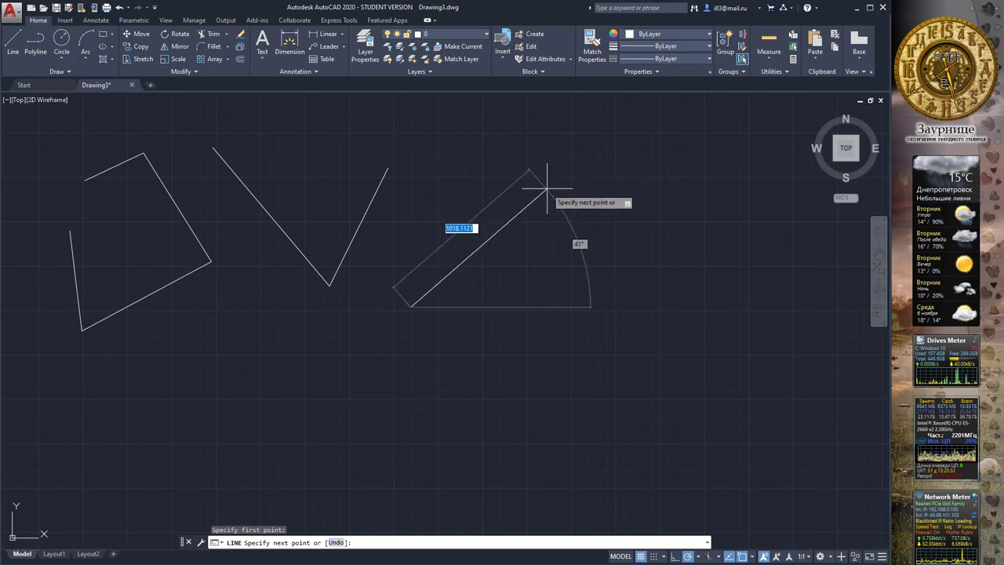
{"action": "left_click", "coordinate": [551, 173]}
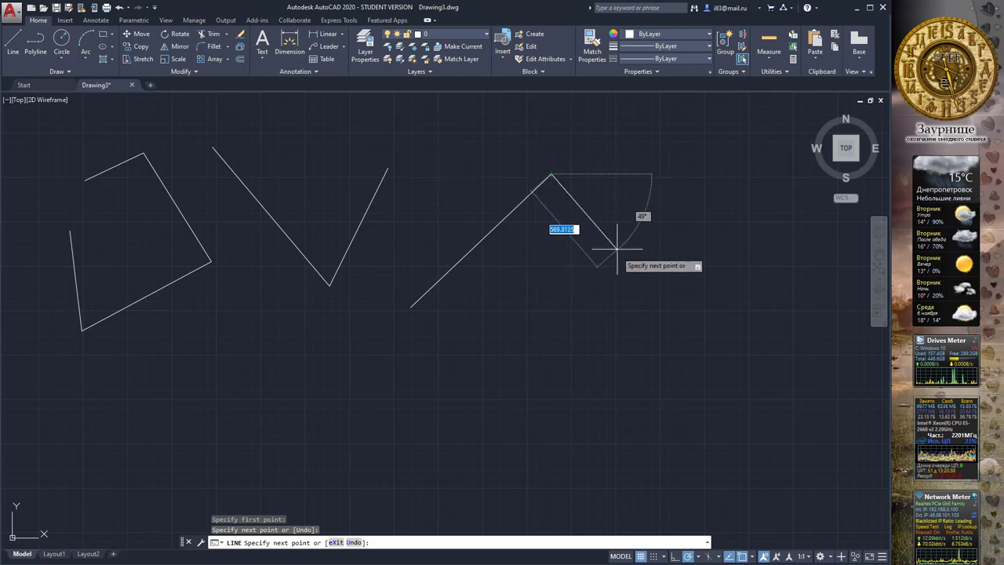
{"action": "right_click", "coordinate": [616, 202]}
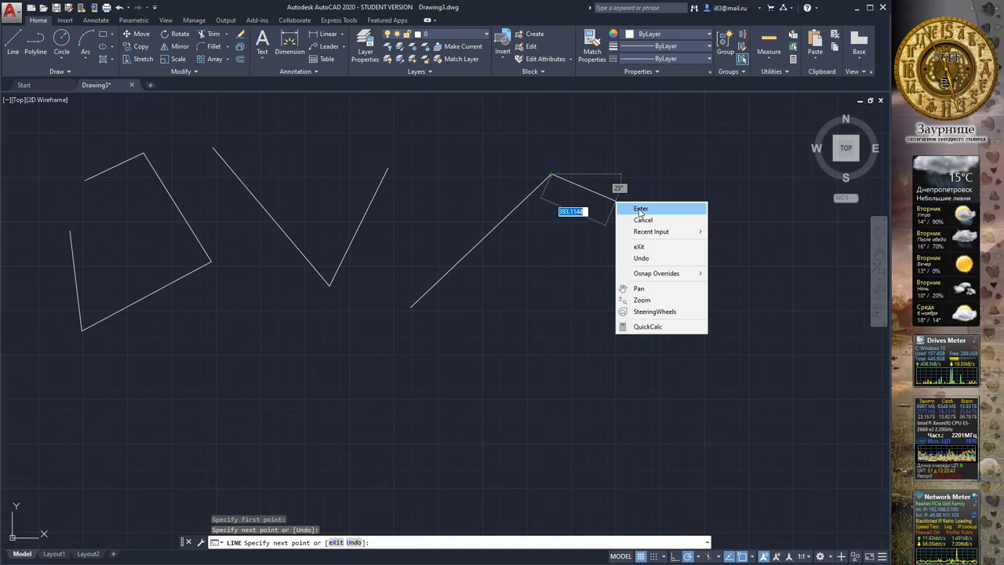
{"action": "left_click", "coordinate": [640, 209]}
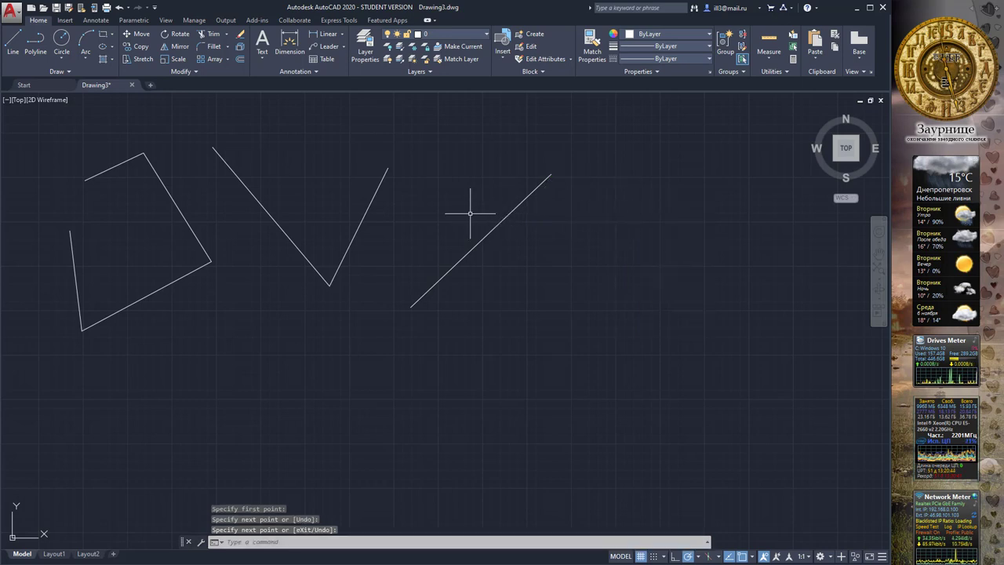
Draw an eight-segment zigzag line chain across the lower right, stopping with Cancel
{"action": "left_click", "coordinate": [14, 46]}
{"action": "left_click", "coordinate": [357, 333]}
{"action": "left_click", "coordinate": [383, 378]}
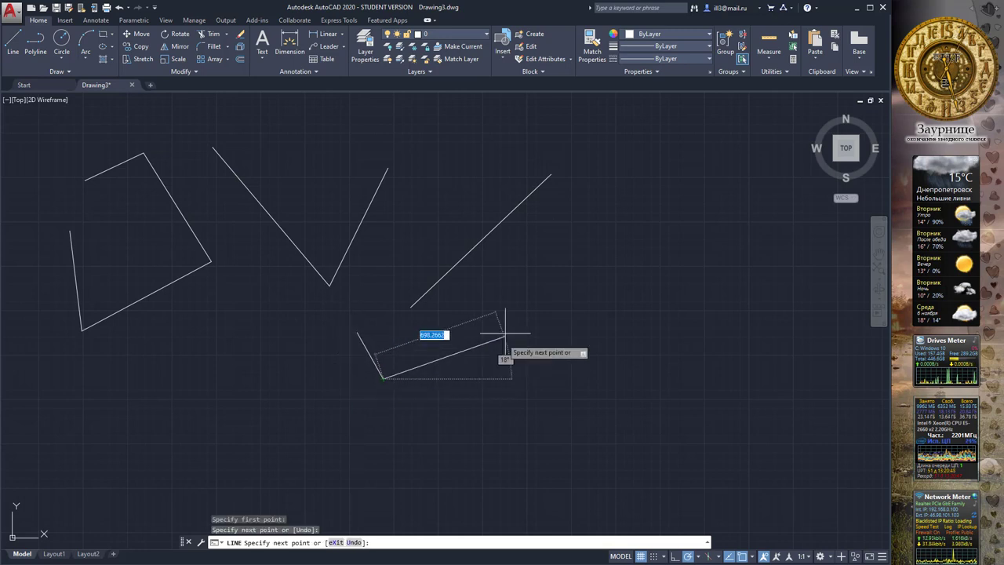
{"action": "left_click", "coordinate": [508, 301]}
{"action": "left_click", "coordinate": [554, 390]}
{"action": "left_click", "coordinate": [663, 258]}
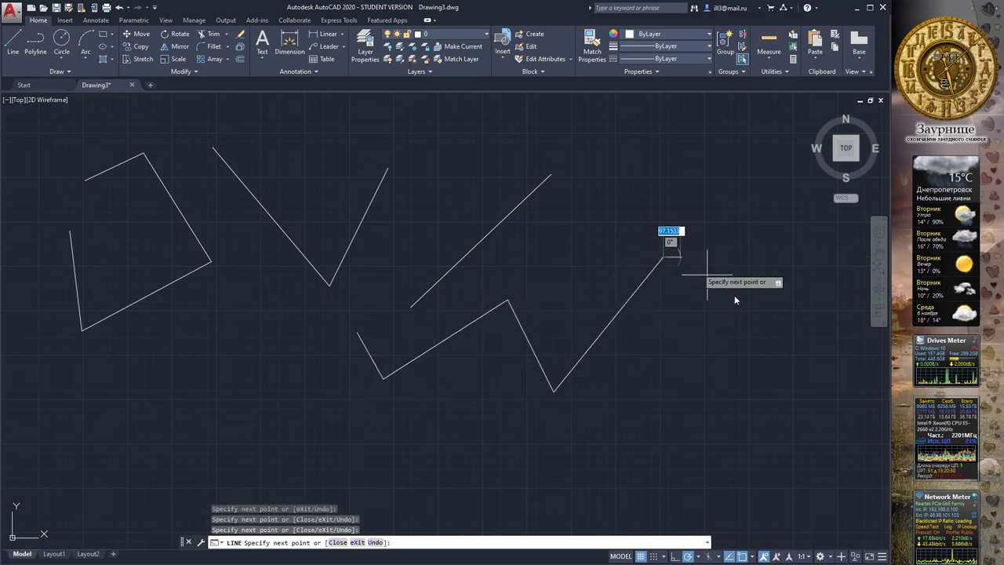
{"action": "left_click", "coordinate": [760, 320]}
{"action": "left_click", "coordinate": [759, 424]}
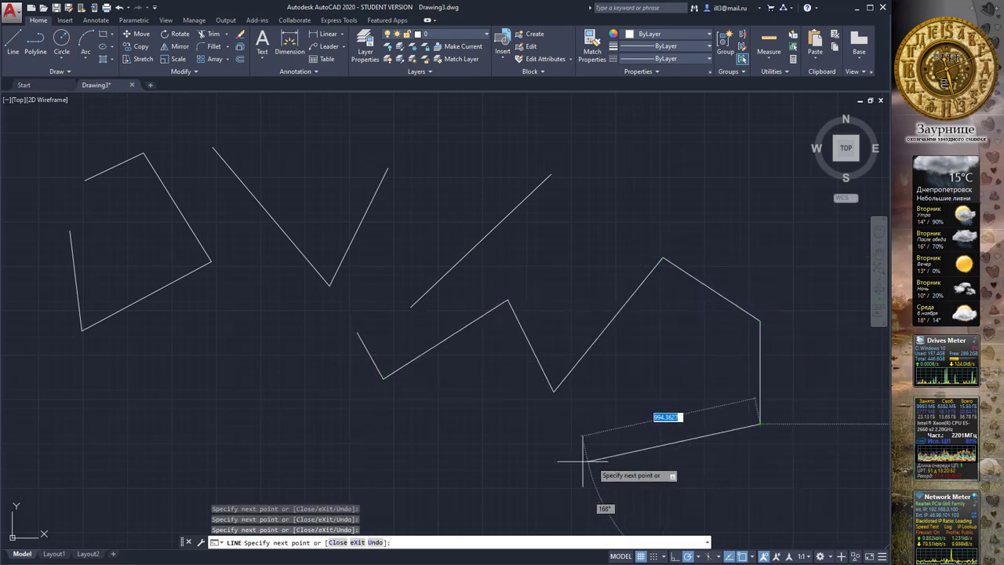
{"action": "left_click", "coordinate": [471, 472]}
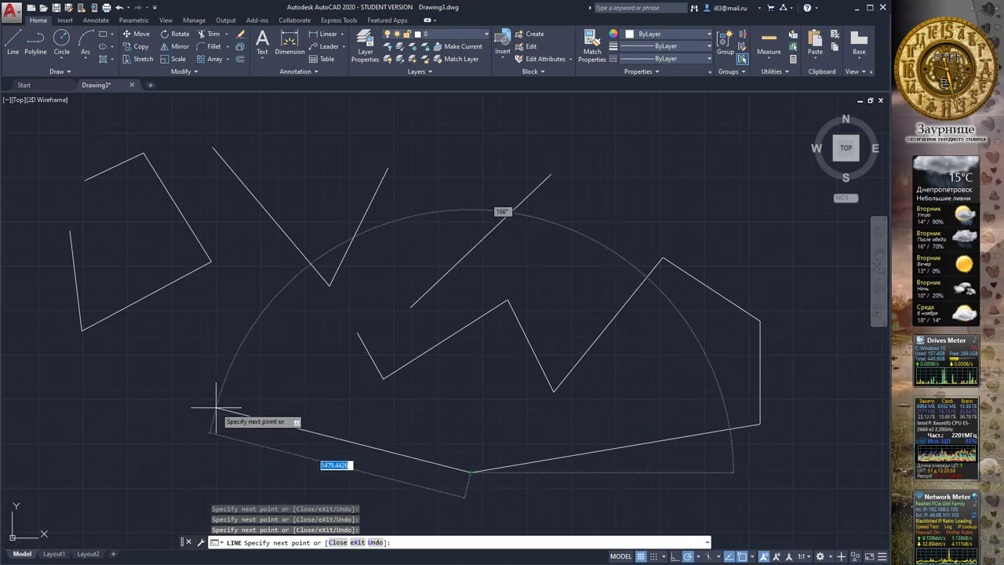
{"action": "left_click", "coordinate": [216, 407]}
{"action": "right_click", "coordinate": [216, 348]}
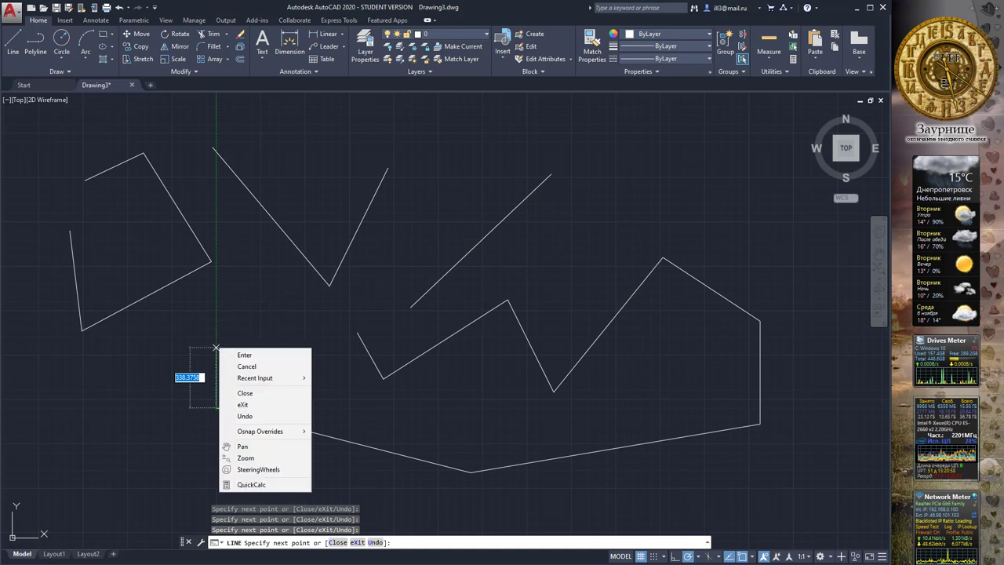
{"action": "left_click", "coordinate": [260, 366]}
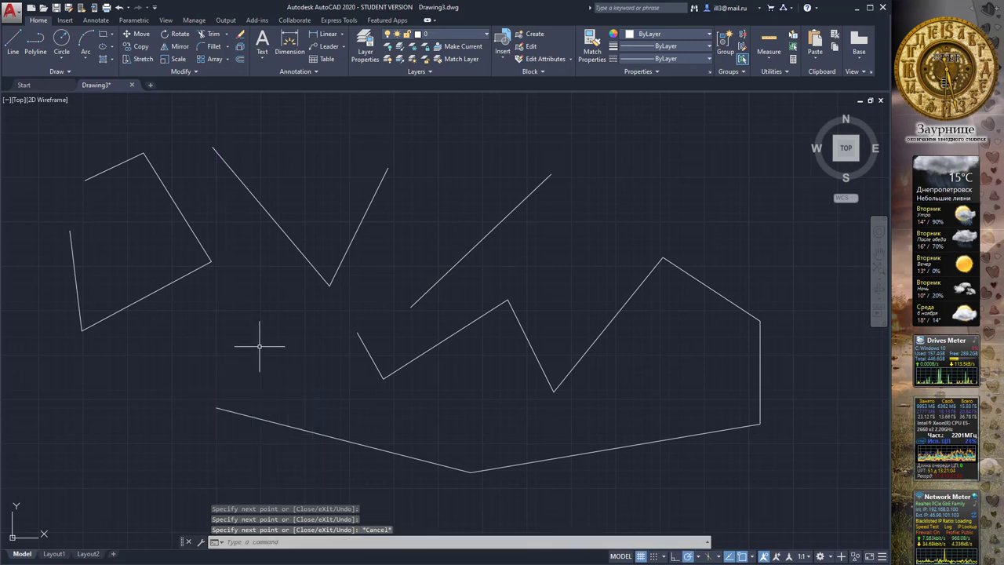
Draw a center-radius circle over the polyline's lower part, then browse the Circle dropdown options
{"action": "left_click", "coordinate": [61, 41]}
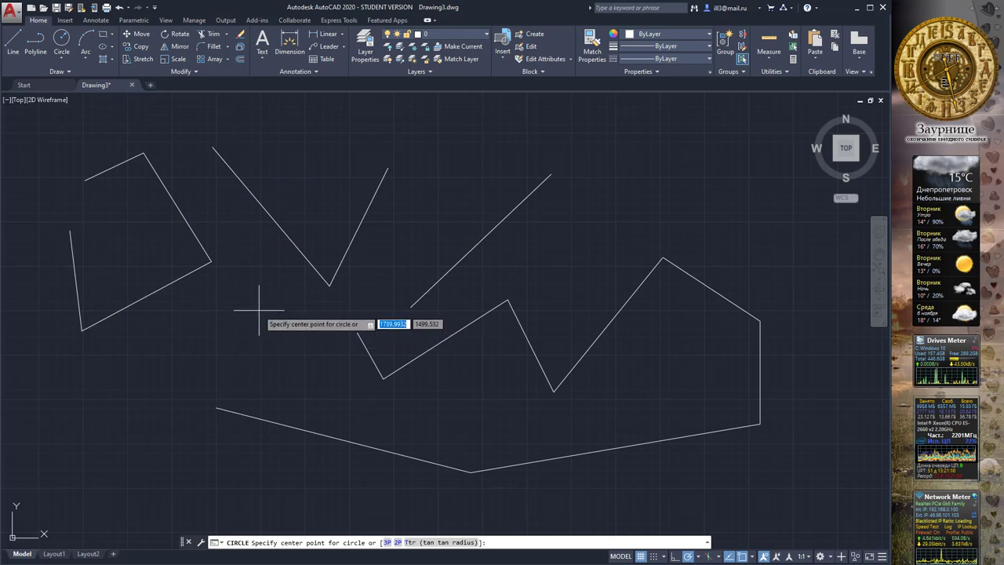
{"action": "left_click", "coordinate": [194, 319]}
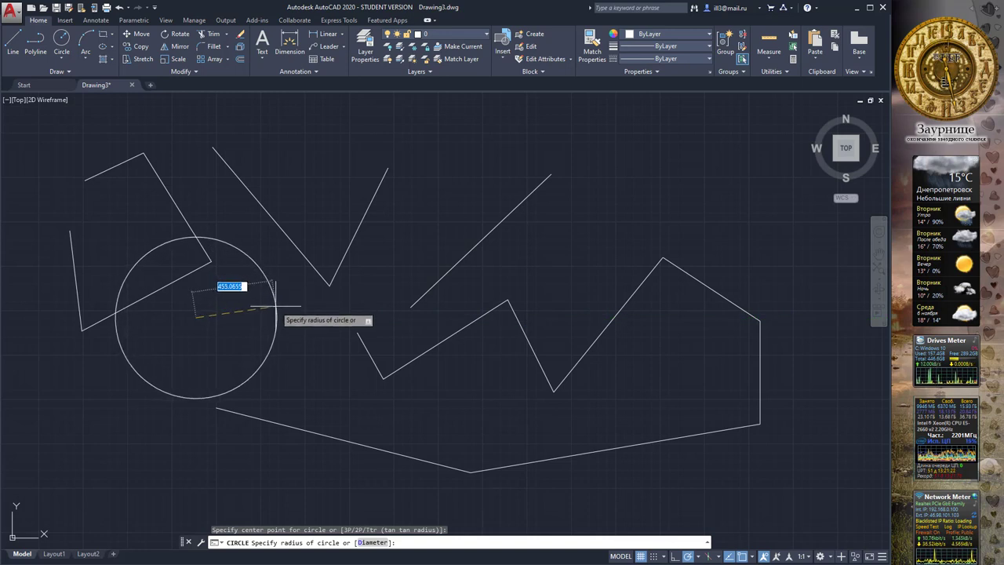
{"action": "left_click", "coordinate": [275, 306]}
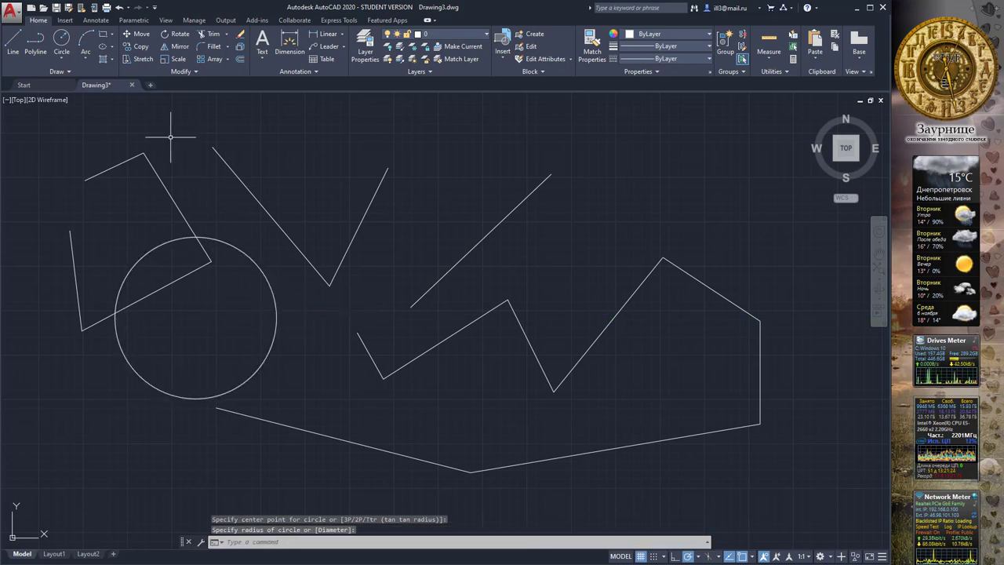
{"action": "left_click", "coordinate": [62, 61]}
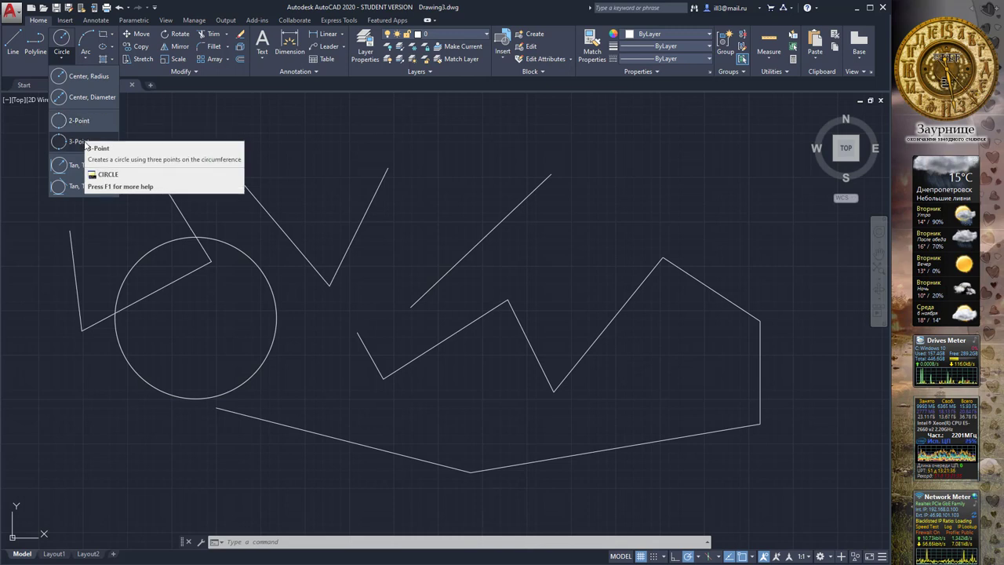
{"action": "left_click", "coordinate": [62, 59]}
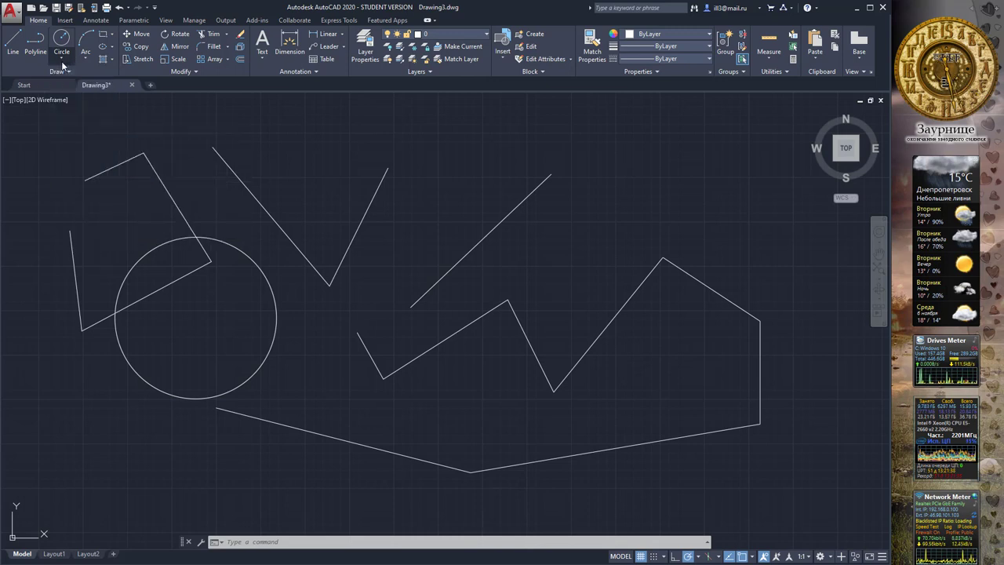
{"action": "left_click", "coordinate": [63, 66]}
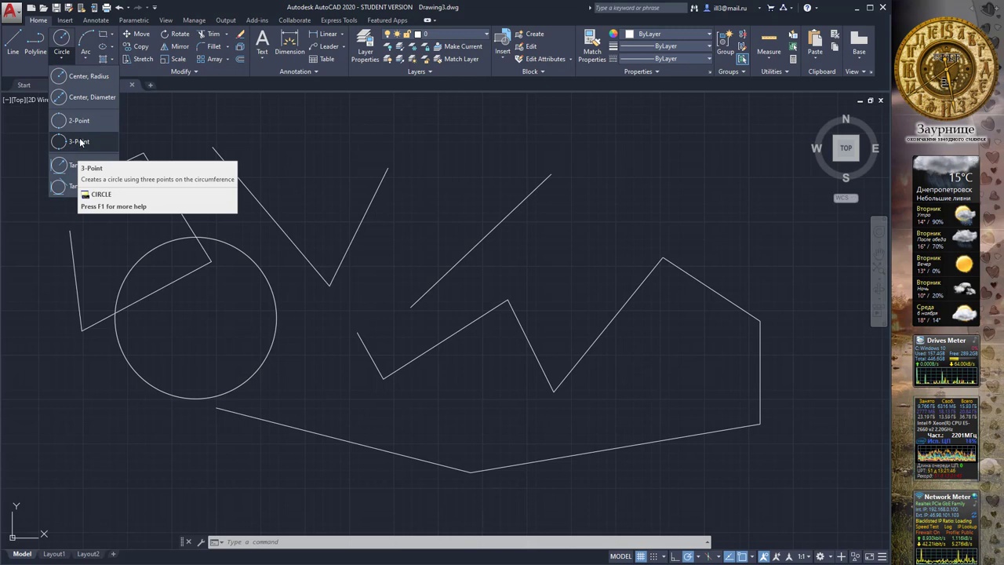
Draw a three-point arc across the top, above the diagonal line
{"action": "left_click", "coordinate": [86, 43]}
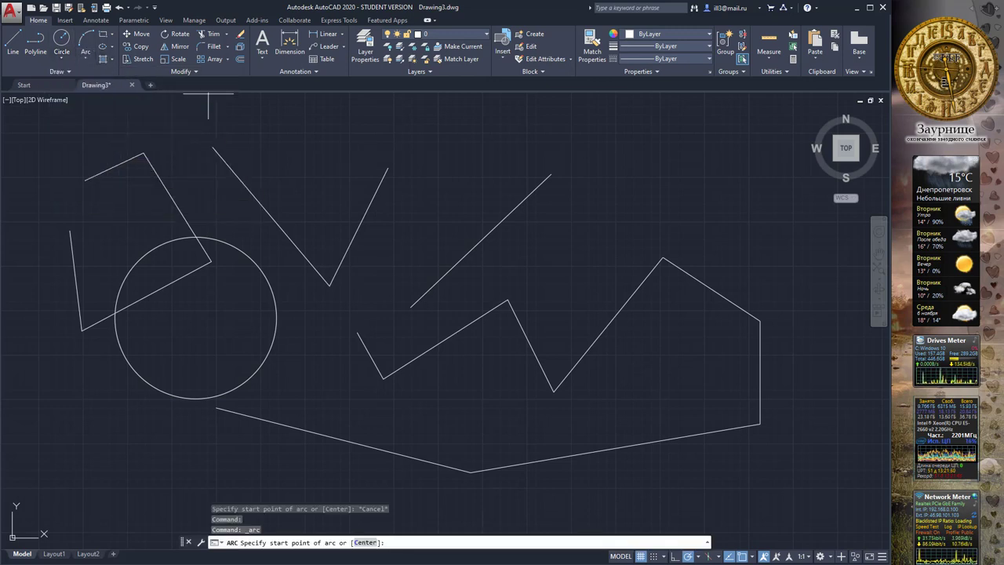
{"action": "left_click", "coordinate": [452, 156]}
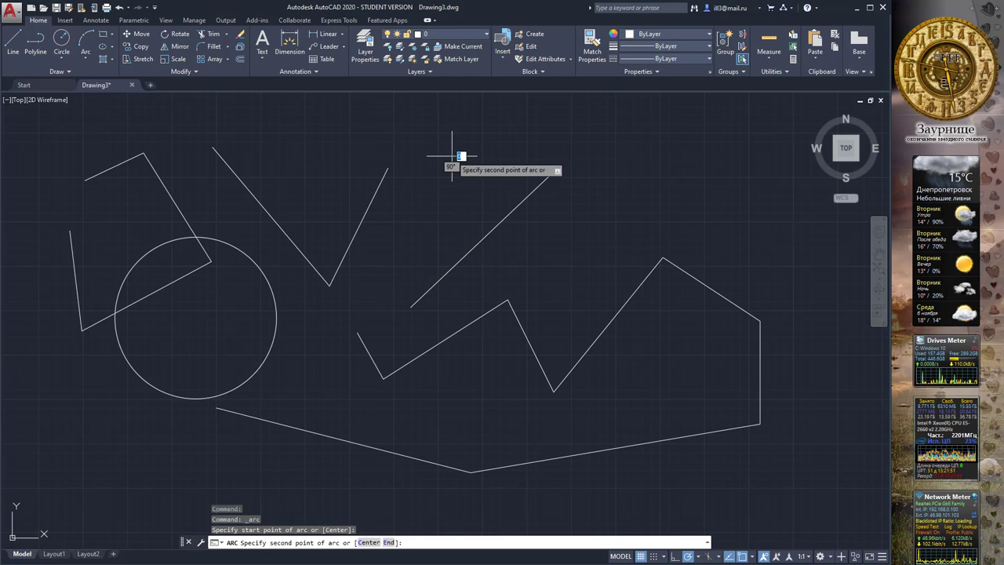
{"action": "left_click", "coordinate": [648, 132]}
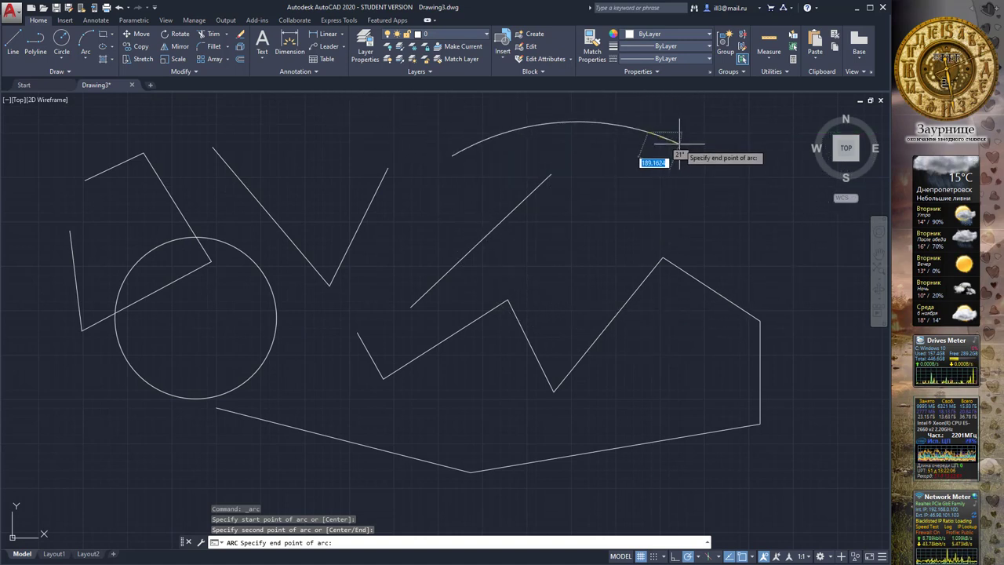
{"action": "left_click", "coordinate": [678, 143]}
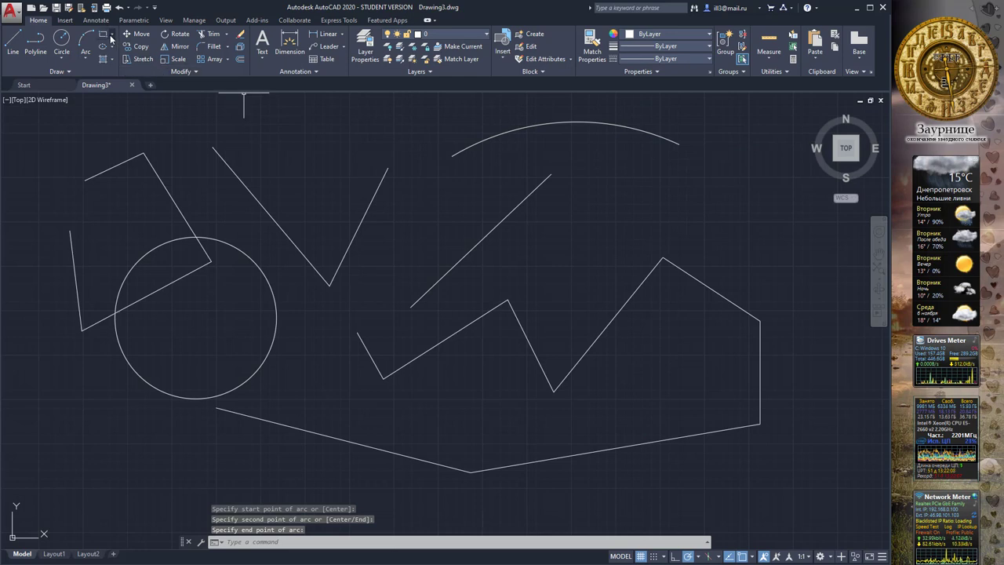
Draw a rectangle with REC from two opposite corners over the V lines
{"action": "type", "text": "rec"}
{"action": "key", "text": "Return"}
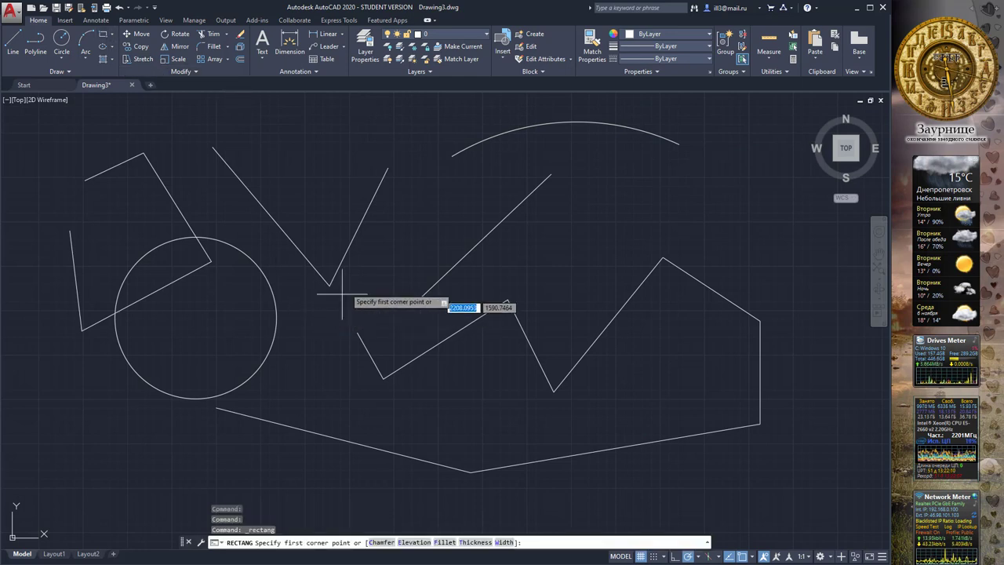
{"action": "left_click", "coordinate": [292, 153]}
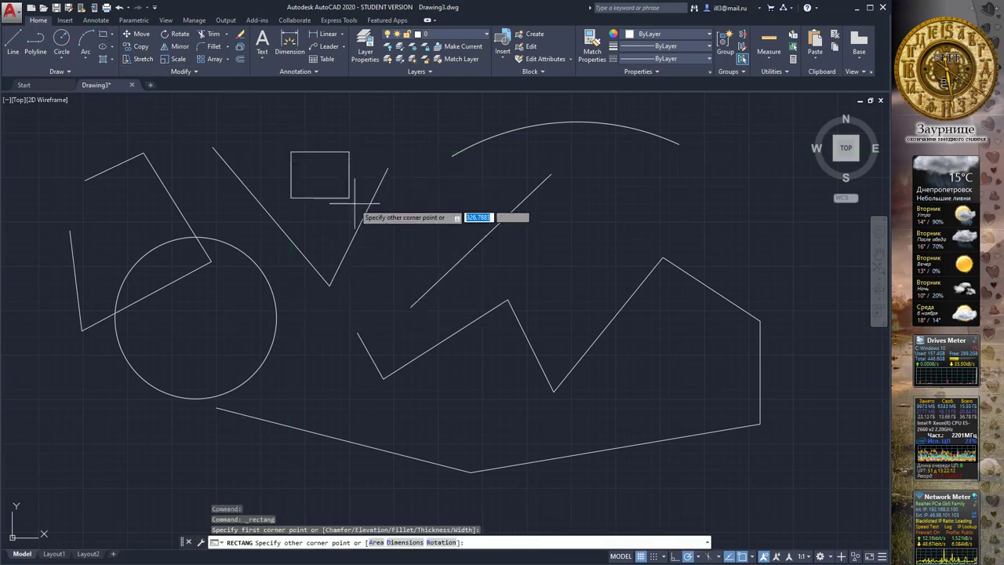
{"action": "left_click", "coordinate": [448, 224]}
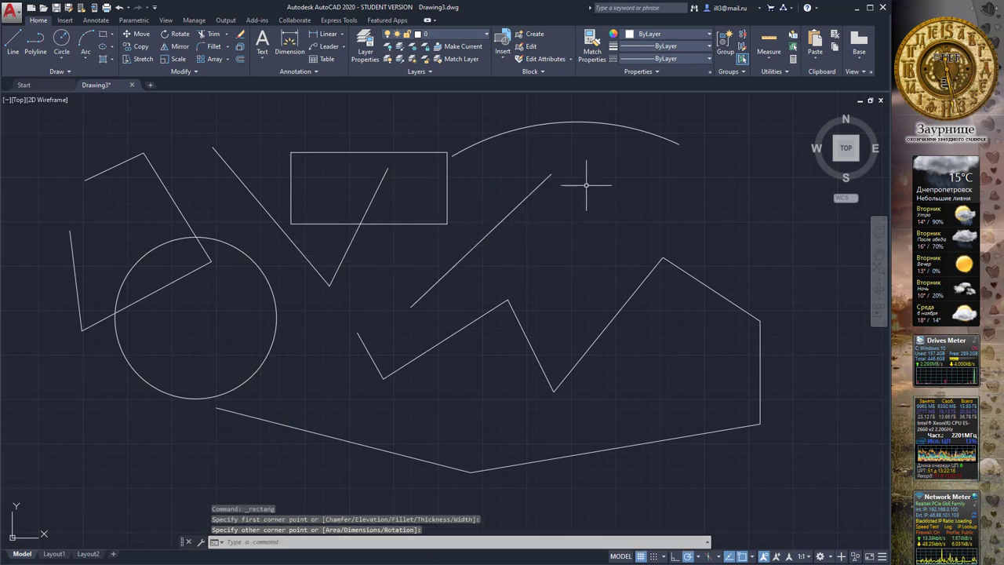
Draw a six-sided inscribed polygon centred beneath the arc's right end
{"action": "left_click", "coordinate": [111, 36]}
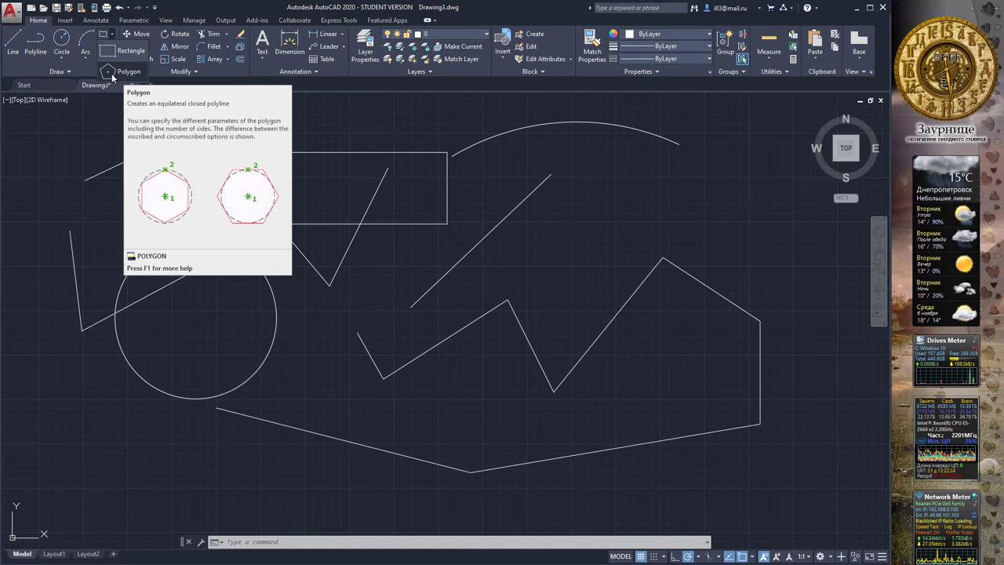
{"action": "left_click", "coordinate": [111, 73]}
{"action": "type", "text": "6"}
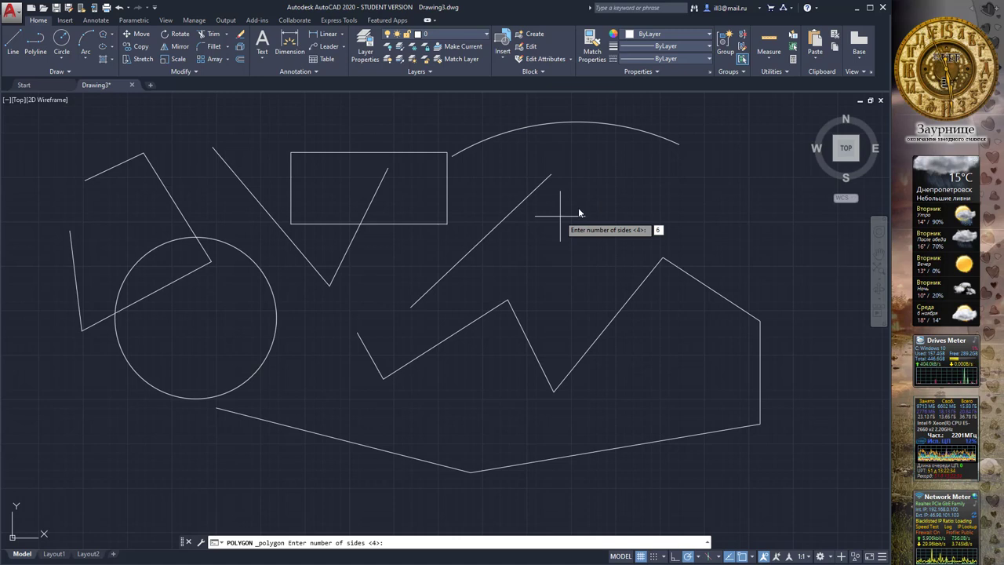
{"action": "key", "text": "Return"}
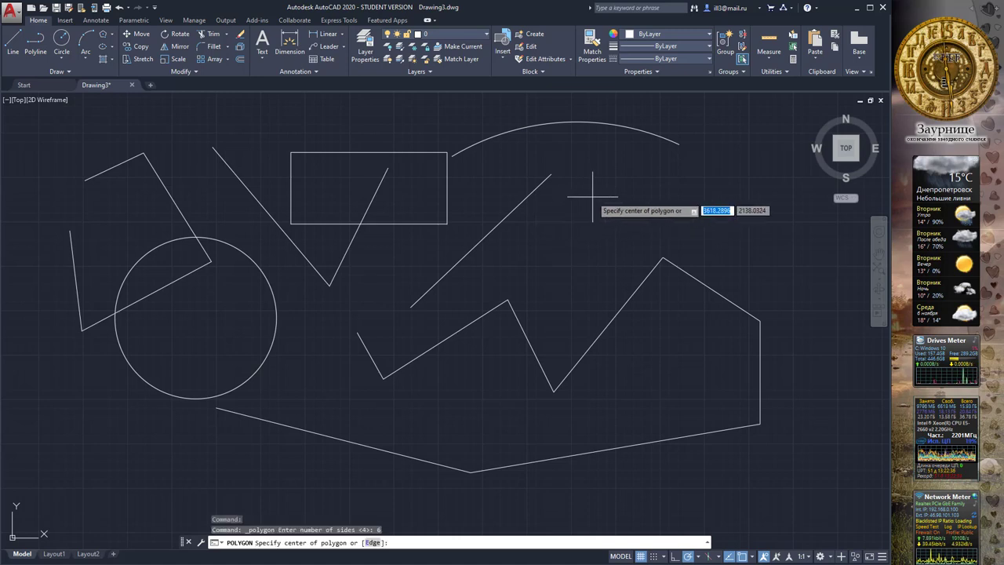
{"action": "left_click", "coordinate": [604, 209]}
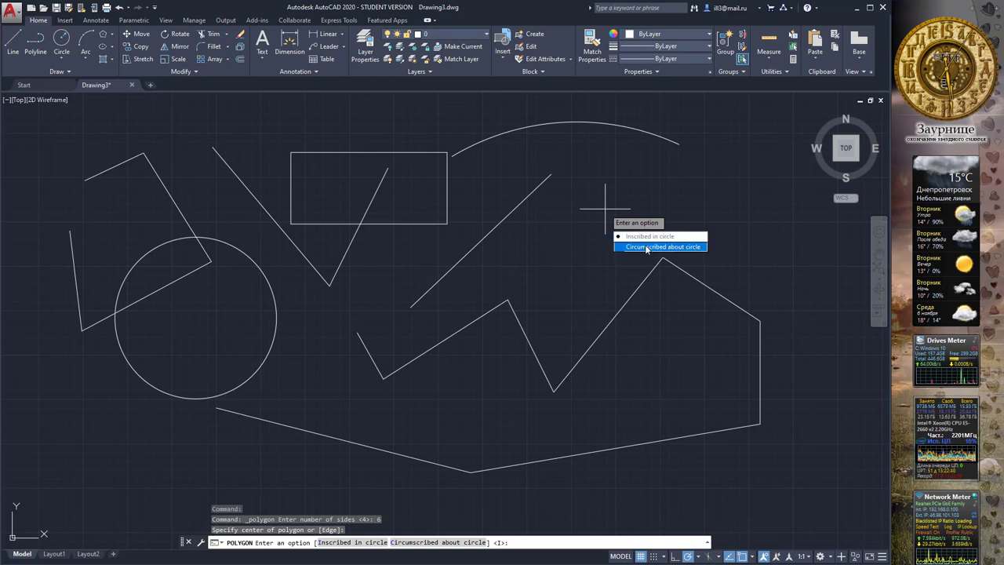
{"action": "key", "text": "Return"}
{"action": "left_click", "coordinate": [566, 208]}
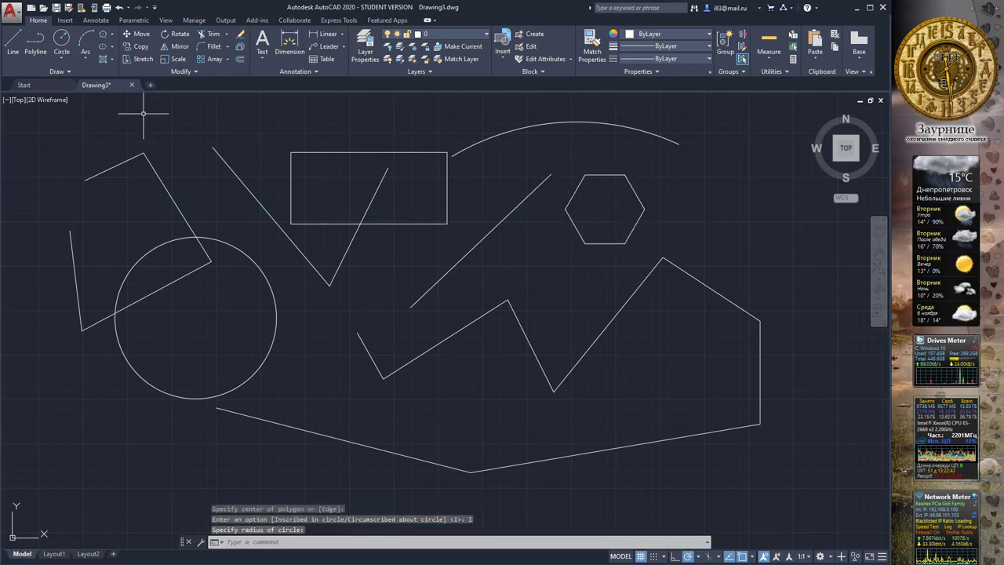
{"action": "left_click", "coordinate": [104, 60]}
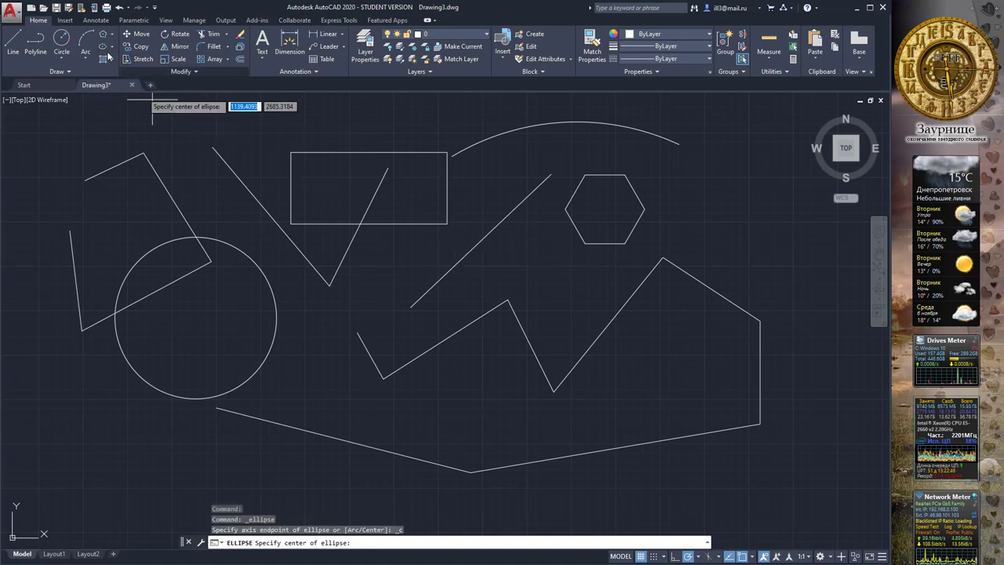
Draw two center ellipses: a small one below the hexagon and a large tilted one mid-drawing
{"action": "left_click", "coordinate": [546, 270]}
{"action": "left_click", "coordinate": [490, 292]}
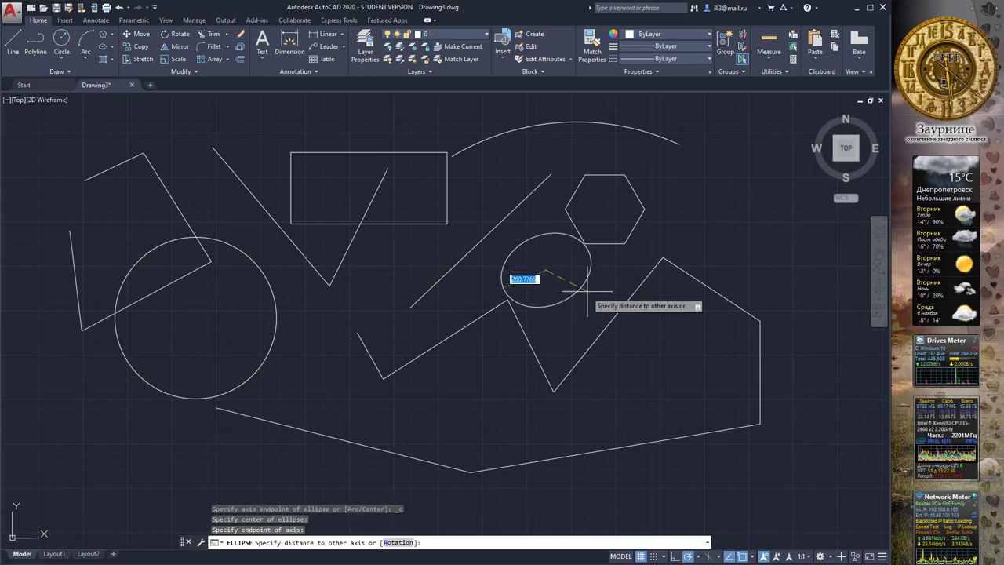
{"action": "left_click", "coordinate": [609, 270]}
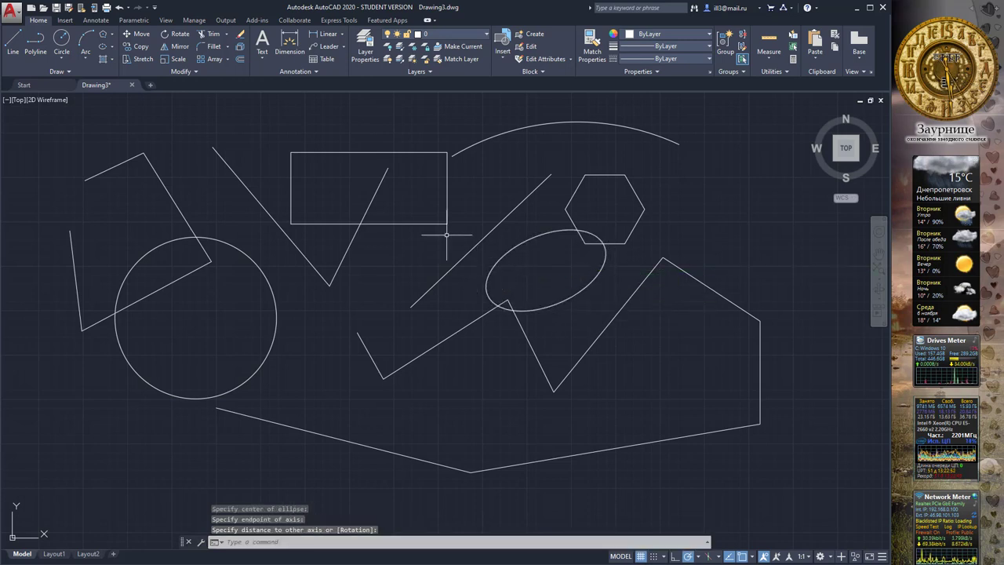
{"action": "left_click", "coordinate": [102, 49]}
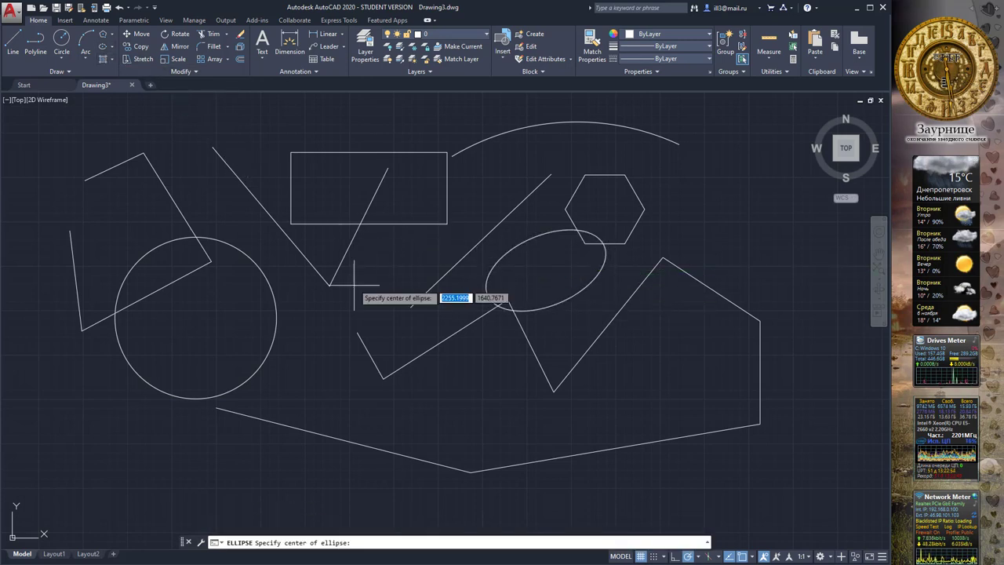
{"action": "left_click", "coordinate": [378, 287]}
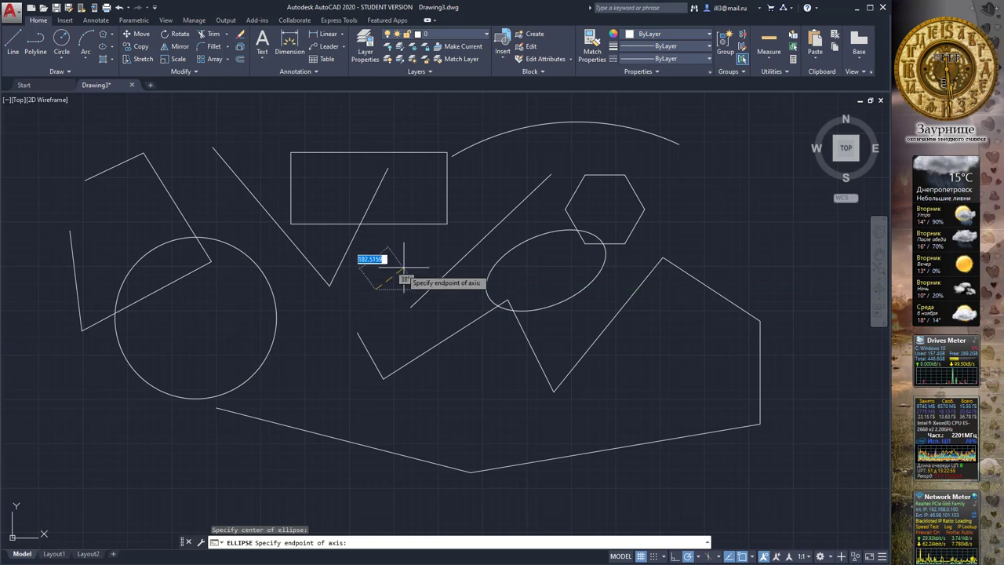
{"action": "left_click", "coordinate": [473, 217]}
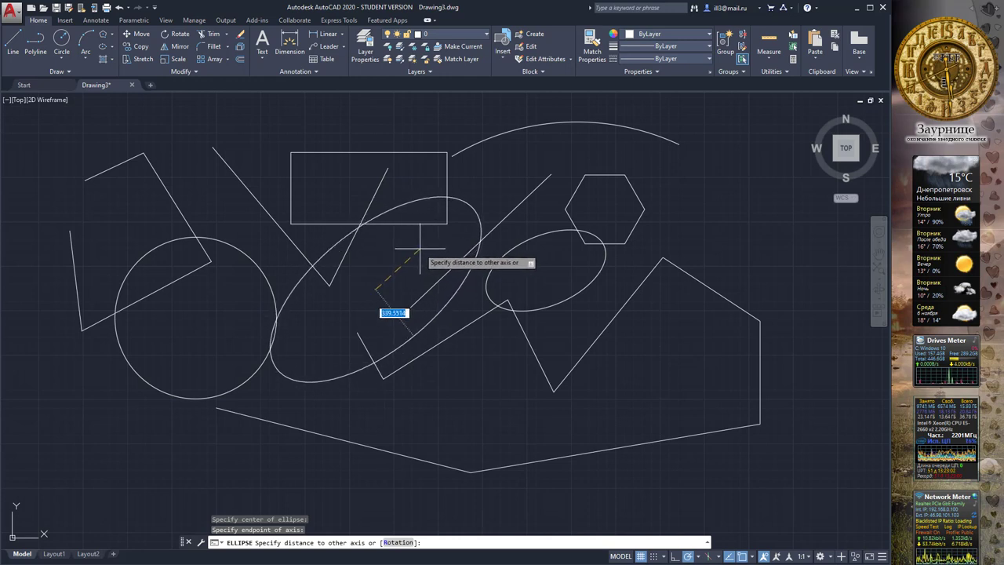
{"action": "left_click", "coordinate": [423, 253]}
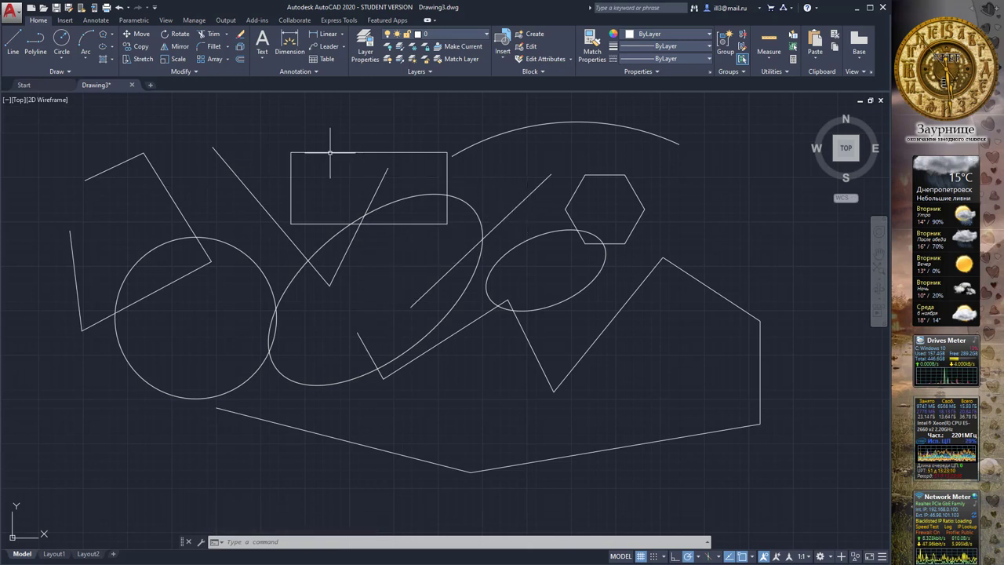
Draw a flat ellipse above the rectangle with EL from two axis endpoints
{"action": "left_click", "coordinate": [264, 123]}
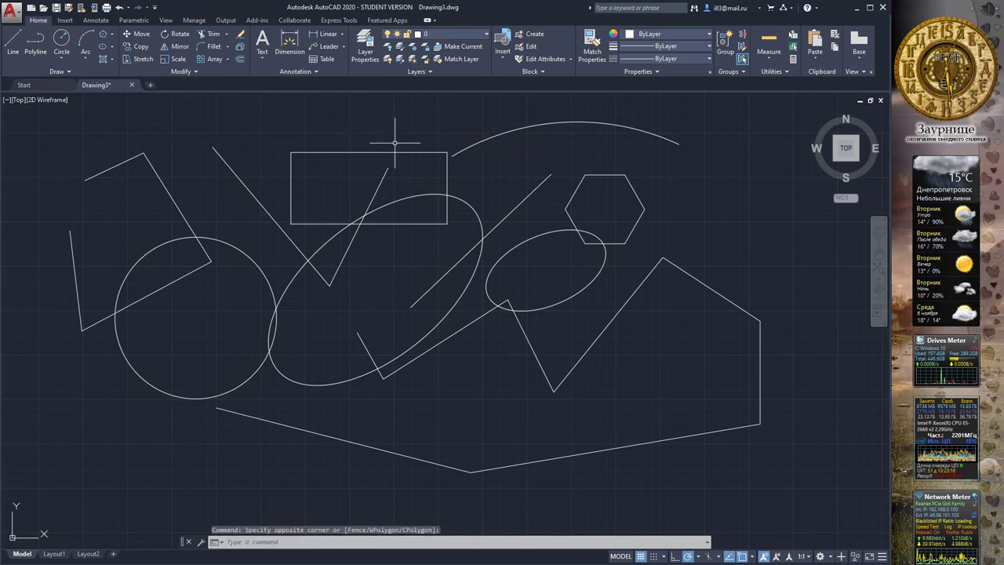
{"action": "type", "text": "el"}
{"action": "key", "text": "Return"}
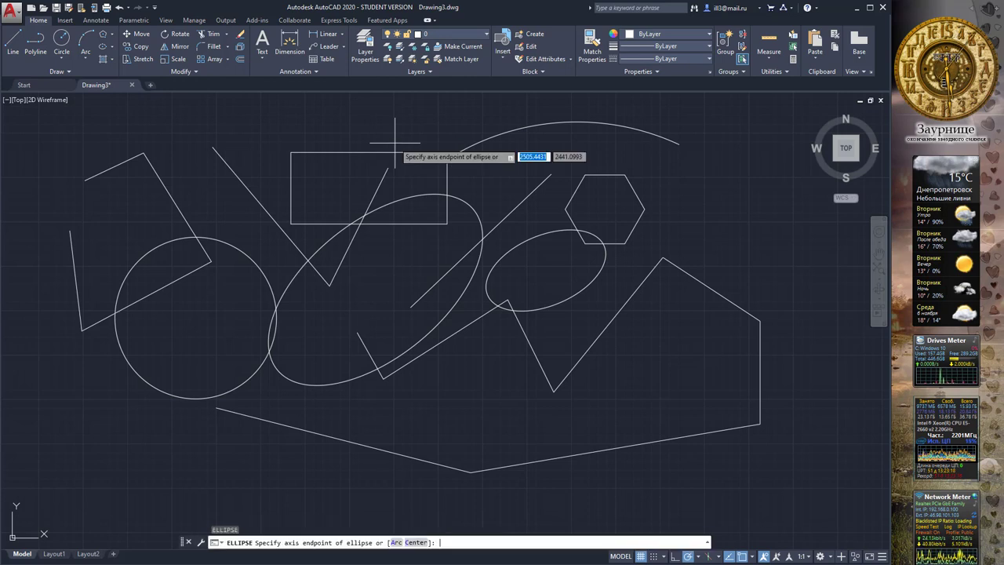
{"action": "left_click", "coordinate": [390, 129]}
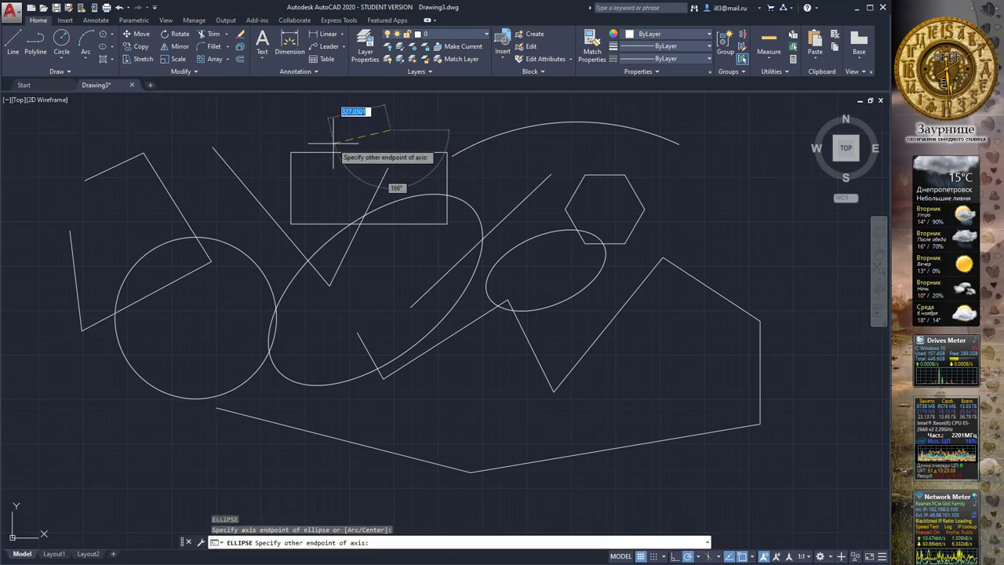
{"action": "left_click", "coordinate": [297, 143]}
{"action": "left_click", "coordinate": [339, 128]}
{"action": "type", "text": "POLYGON"}
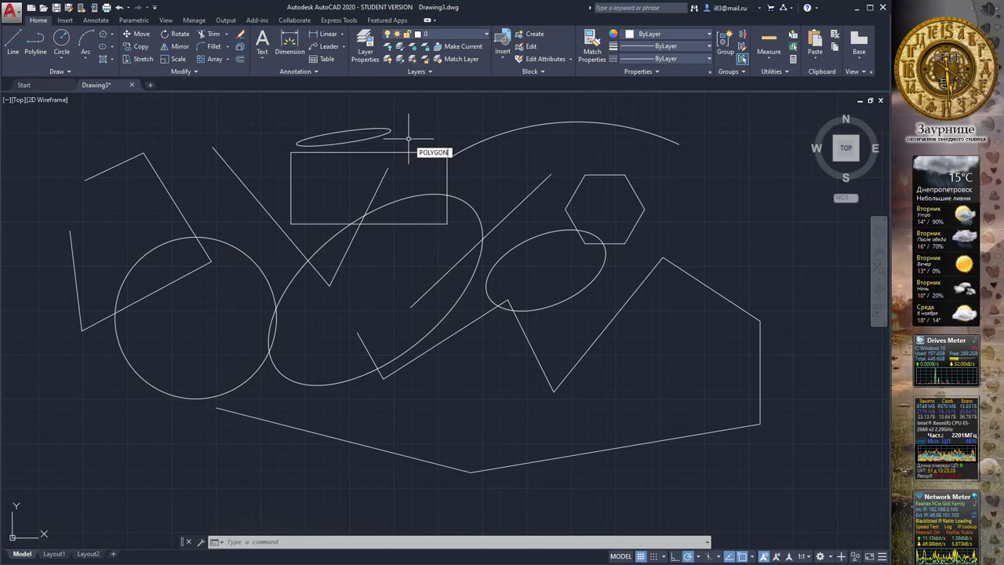
Recall LINE and draw a four-segment zigzag across the top-left above the rectangle
{"action": "key", "text": "Up"}
{"action": "key", "text": "Up"}
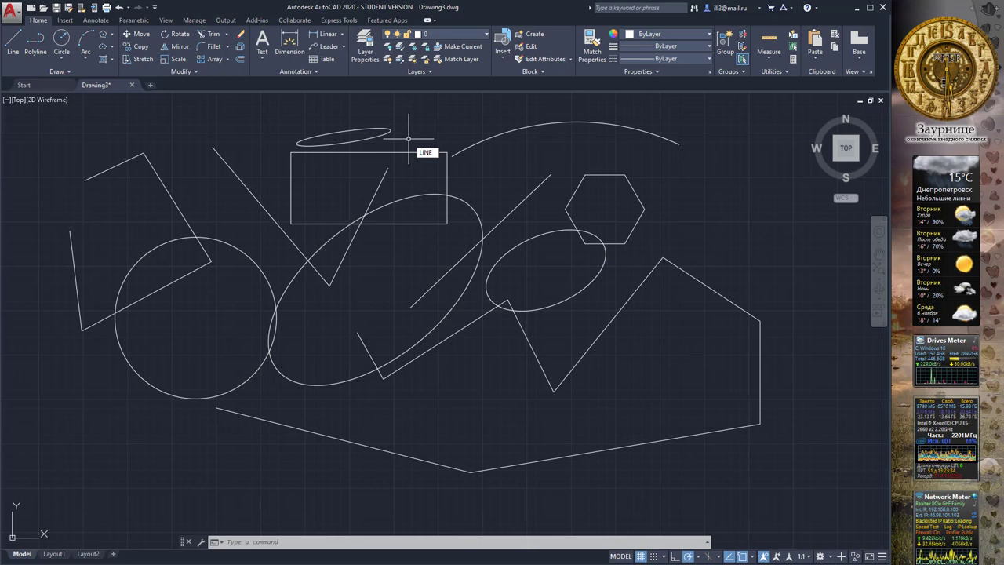
{"action": "key", "text": "Return"}
{"action": "left_click", "coordinate": [462, 121]}
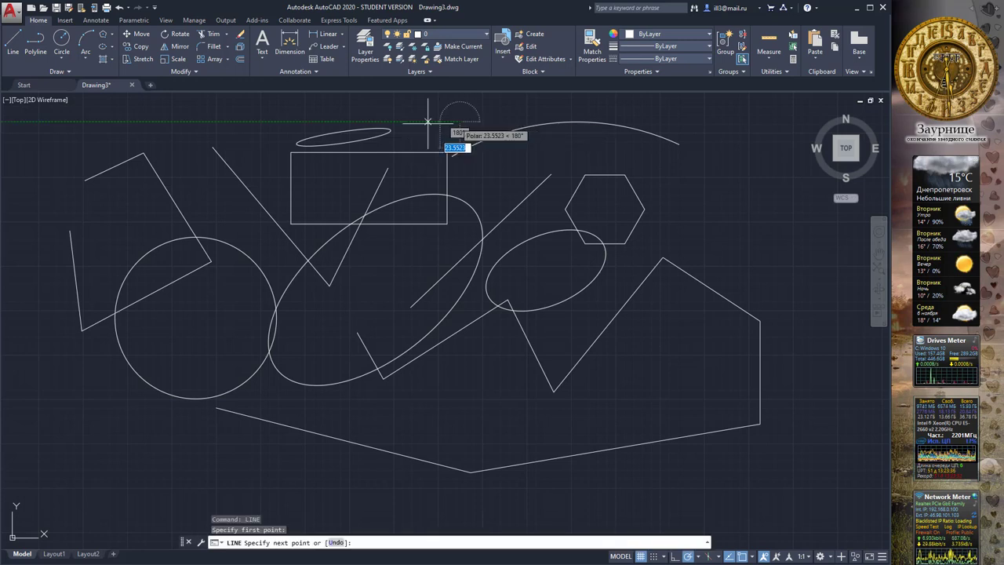
{"action": "left_click", "coordinate": [414, 122]}
{"action": "left_click", "coordinate": [347, 103]}
{"action": "left_click", "coordinate": [261, 153]}
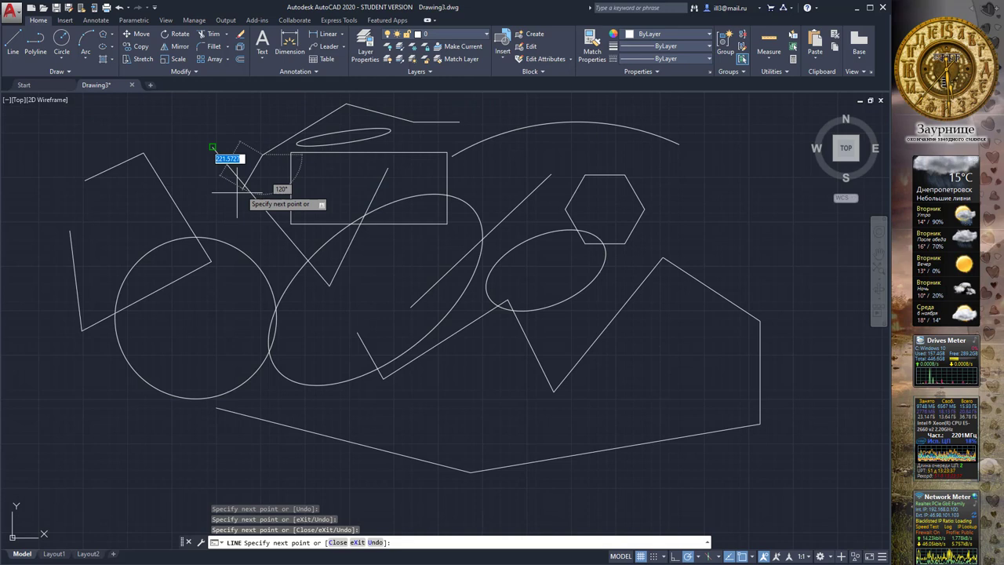
{"action": "left_click", "coordinate": [218, 230]}
{"action": "key", "text": "Return"}
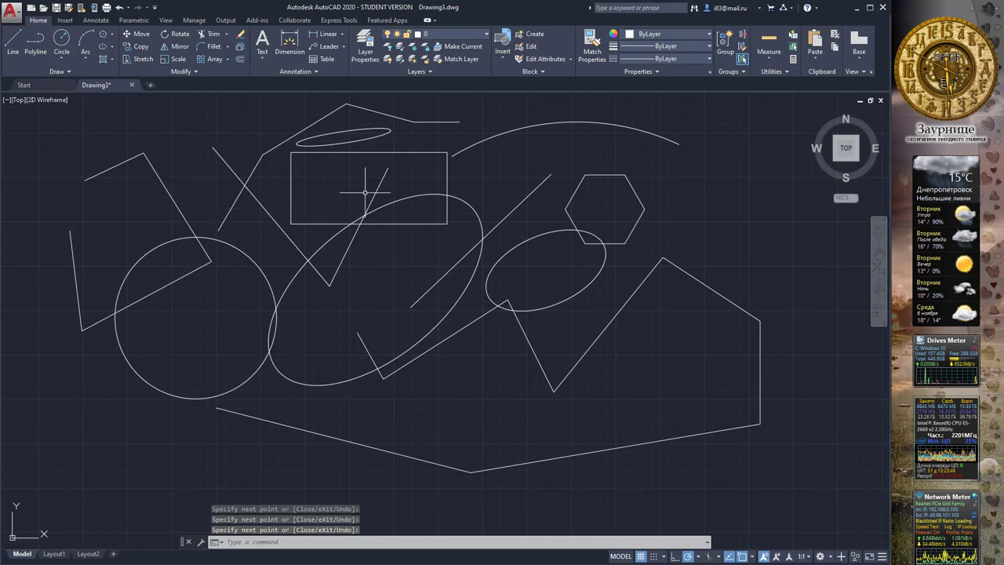
{"action": "middle_click_drag", "start_coordinate": [365, 191], "coordinate": [372, 161]}
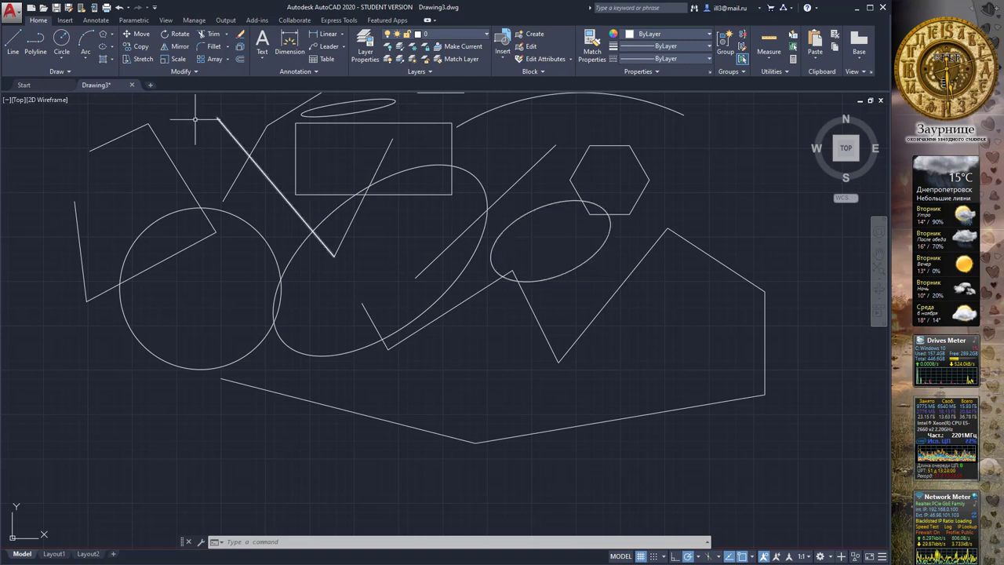
Abandon the just-started polyline with Esc and begin entering the UNITS command
{"action": "left_click", "coordinate": [39, 49]}
{"action": "left_click", "coordinate": [113, 402]}
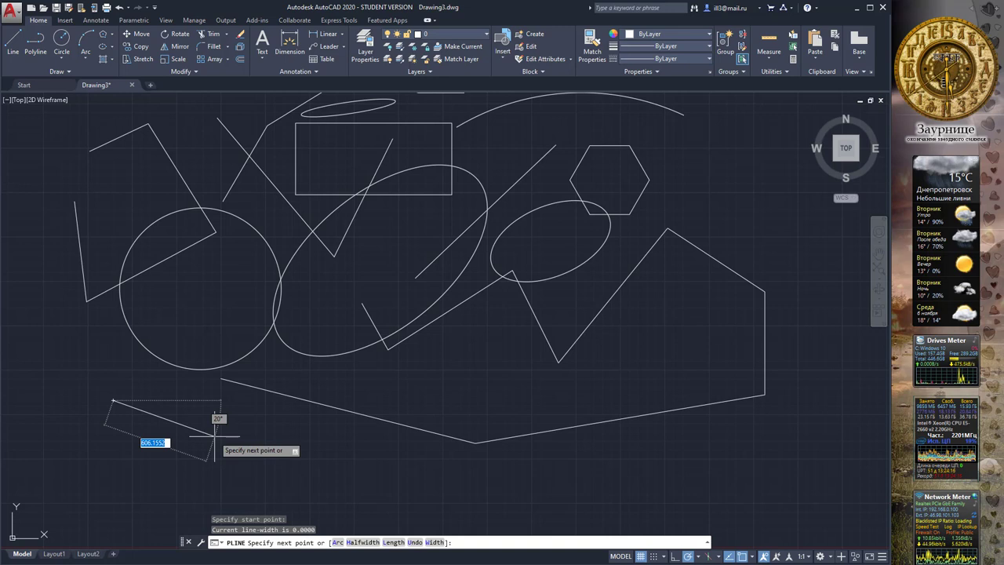
{"action": "key", "text": "Escape"}
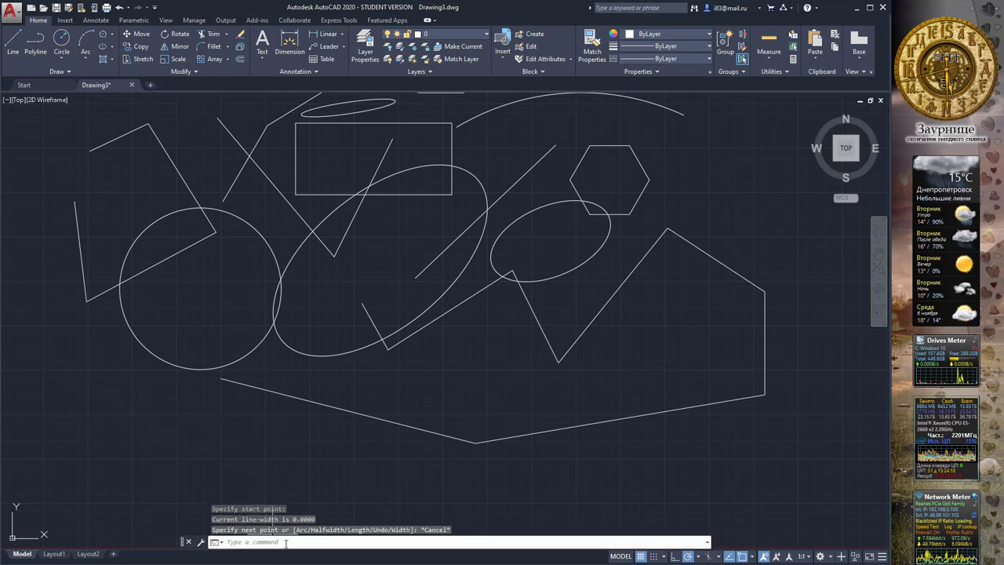
{"action": "left_click", "coordinate": [288, 542]}
{"action": "type", "text": "un"}
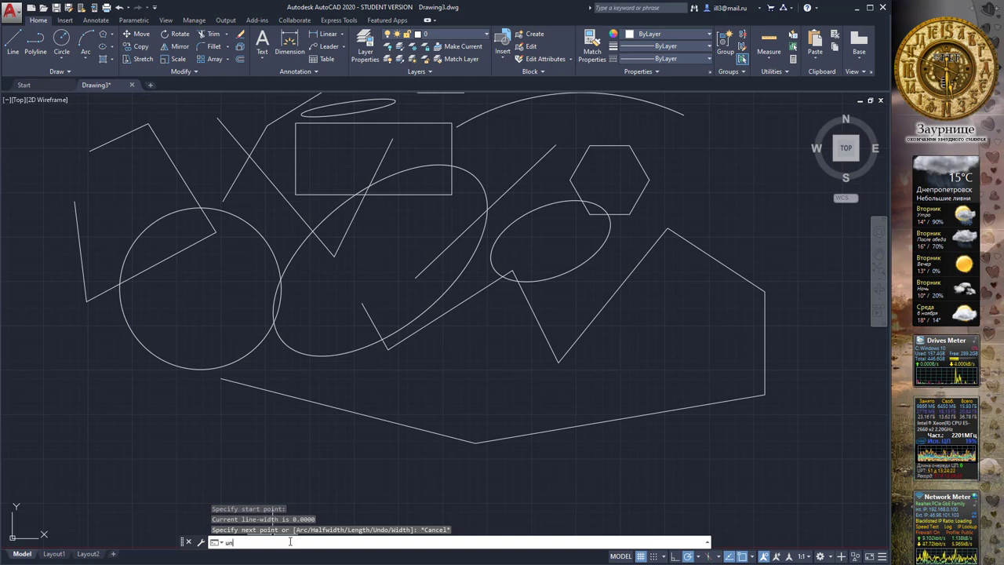
{"action": "type", "text": "i"}
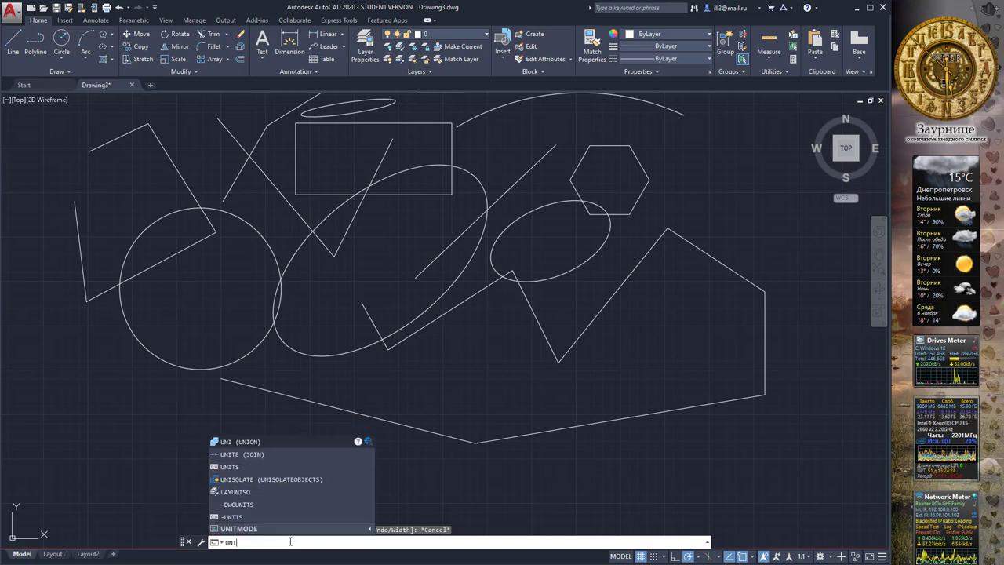
{"action": "type", "text": "t"}
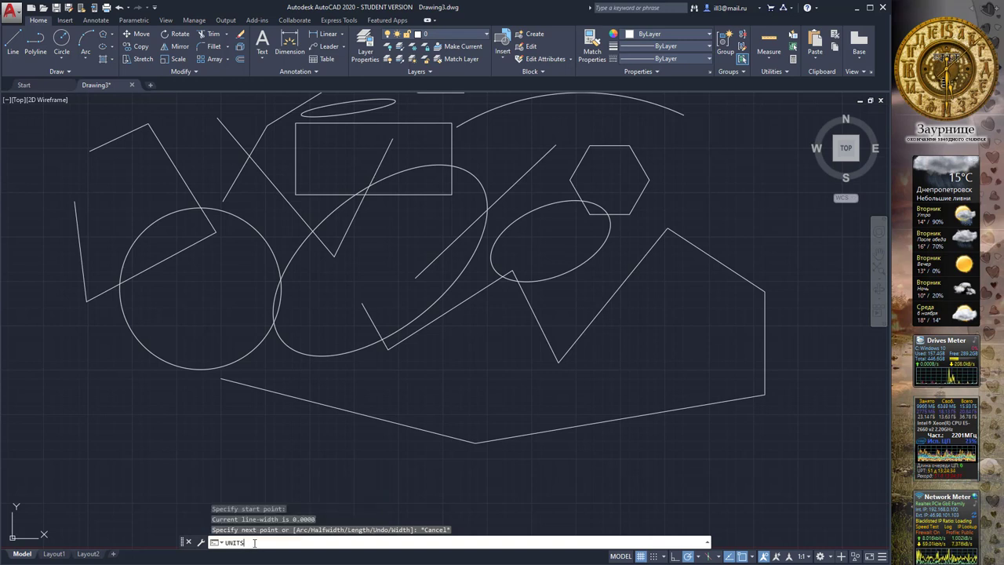
{"action": "key", "text": "Return"}
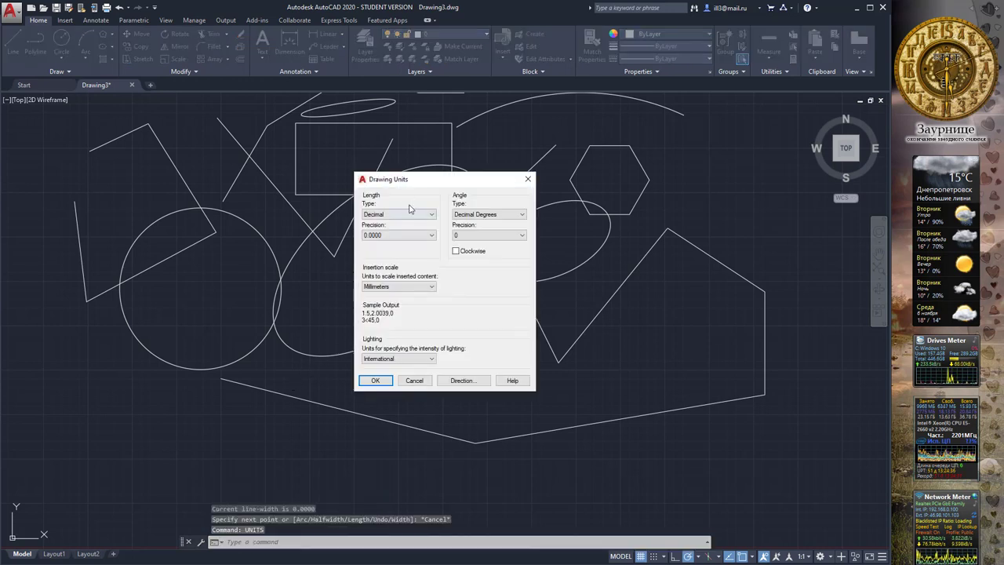
{"action": "left_click", "coordinate": [409, 213]}
{"action": "left_click", "coordinate": [396, 229]}
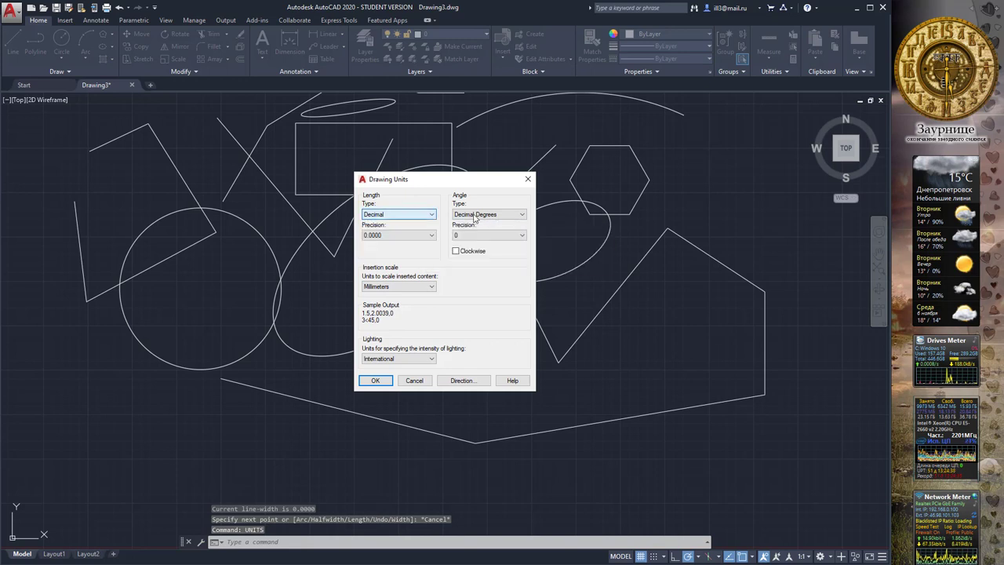
{"action": "left_click", "coordinate": [474, 215]}
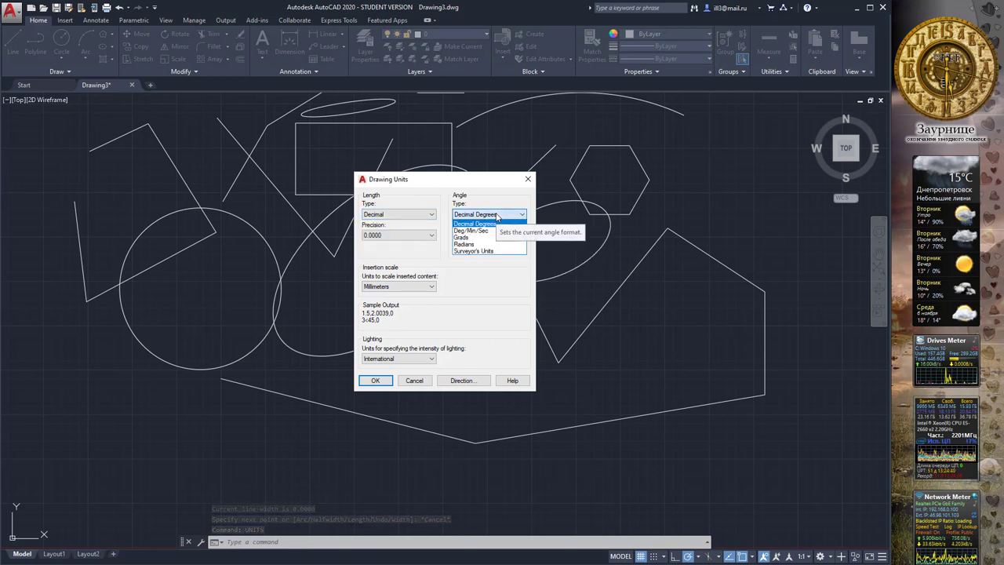
{"action": "left_click", "coordinate": [496, 214]}
{"action": "left_click", "coordinate": [421, 287]}
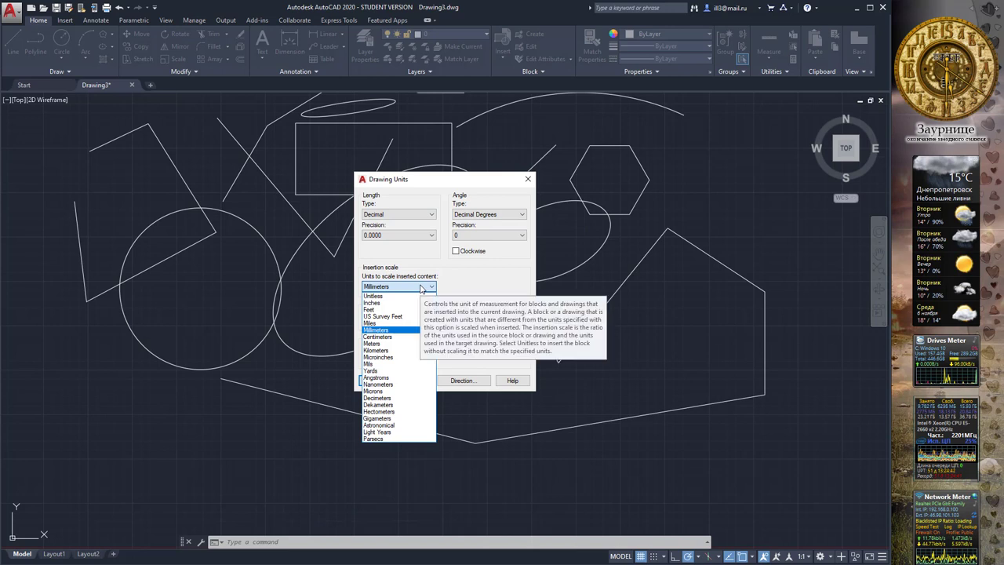
{"action": "left_click", "coordinate": [421, 287]}
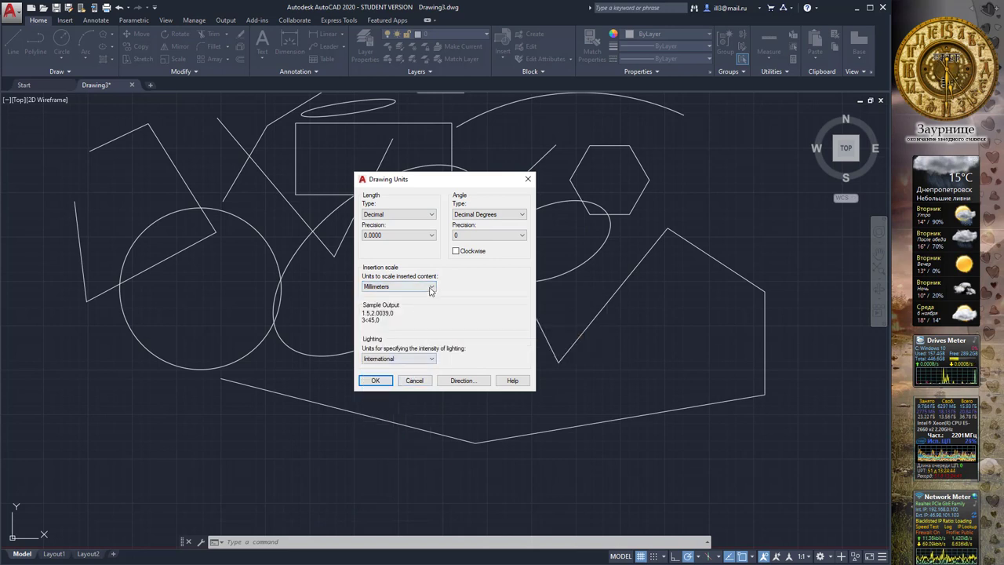
{"action": "left_click", "coordinate": [430, 288]}
{"action": "mouse_move", "coordinate": [399, 287]}
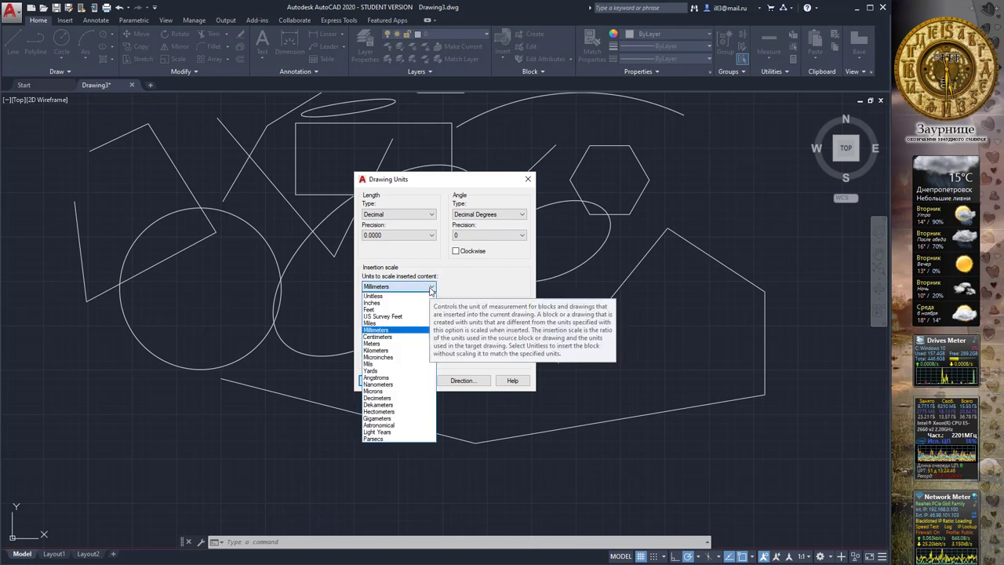
{"action": "left_click", "coordinate": [430, 290]}
{"action": "left_click", "coordinate": [384, 381]}
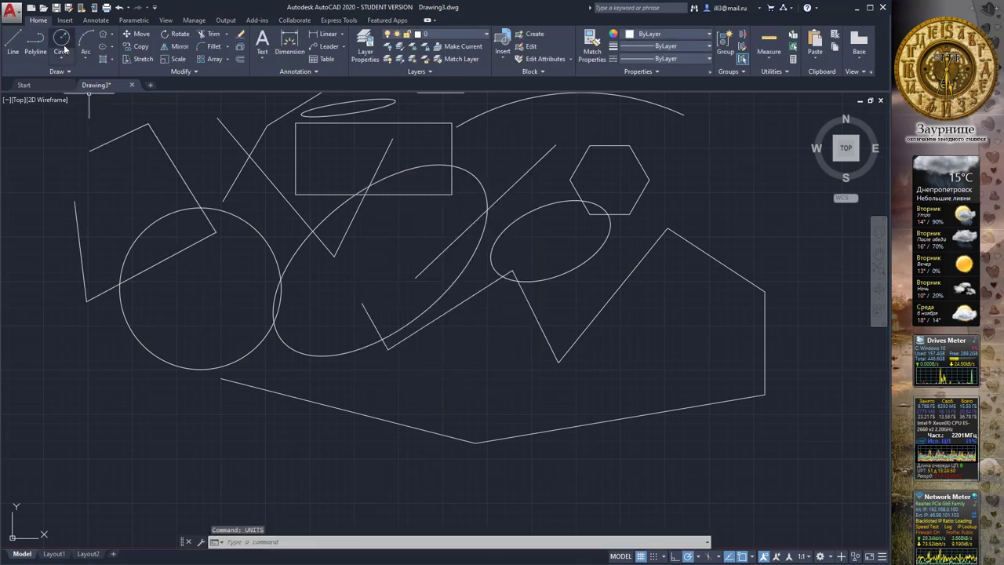
Draw a polyline below the circle: length 44 at angle 55, then a 15-unit segment
{"action": "left_click", "coordinate": [38, 47]}
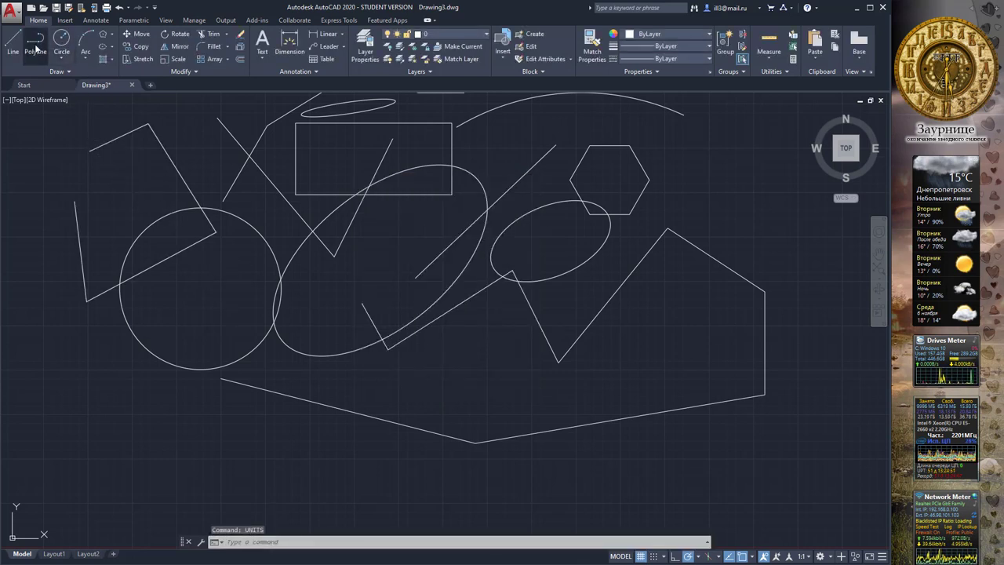
{"action": "left_click", "coordinate": [171, 457]}
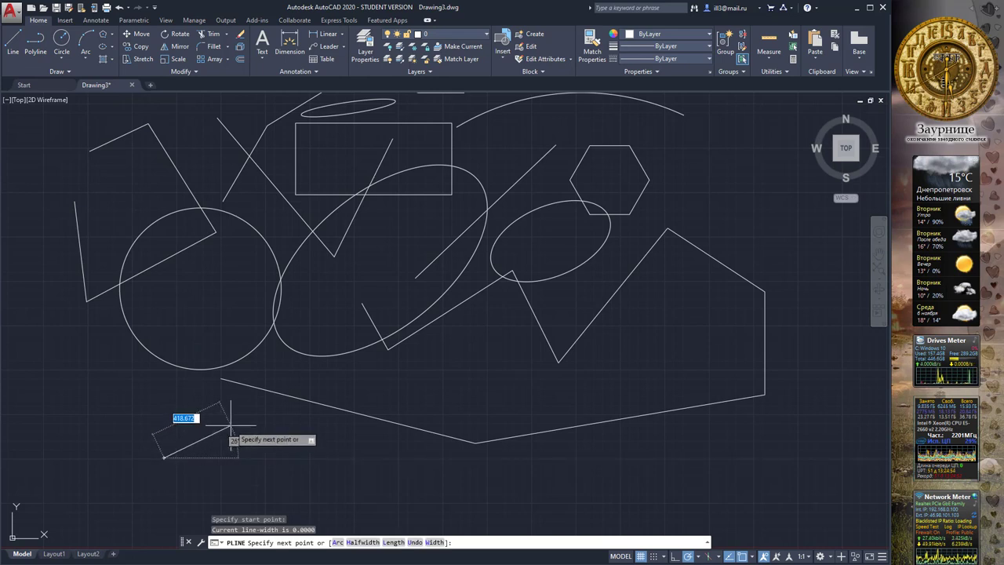
{"action": "type", "text": "44"}
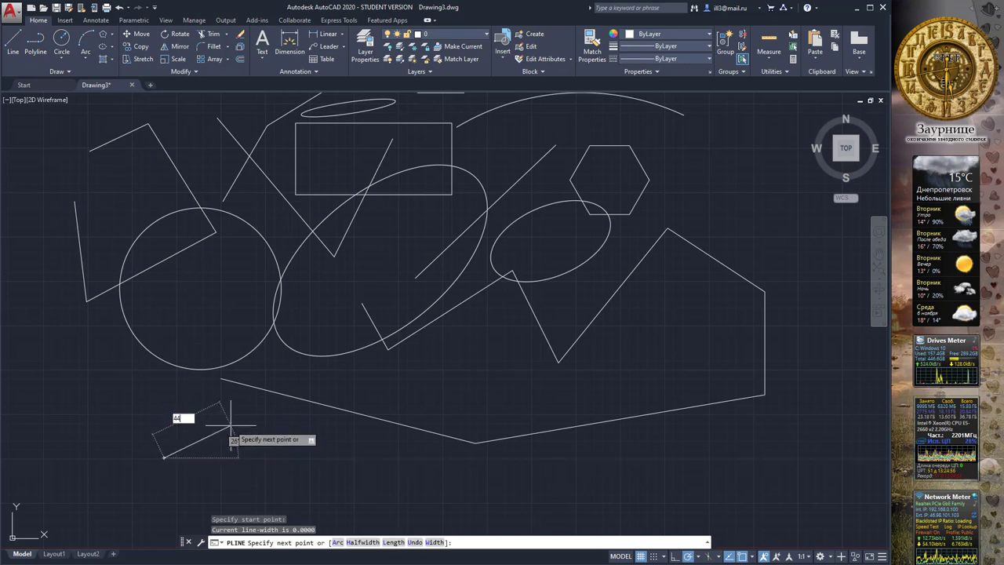
{"action": "key", "text": "Tab"}
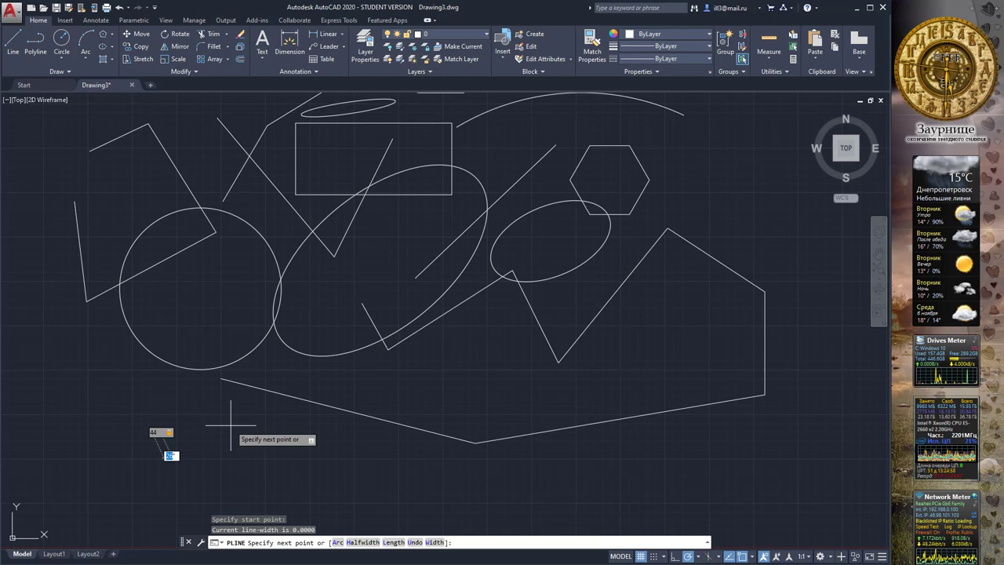
{"action": "type", "text": "55"}
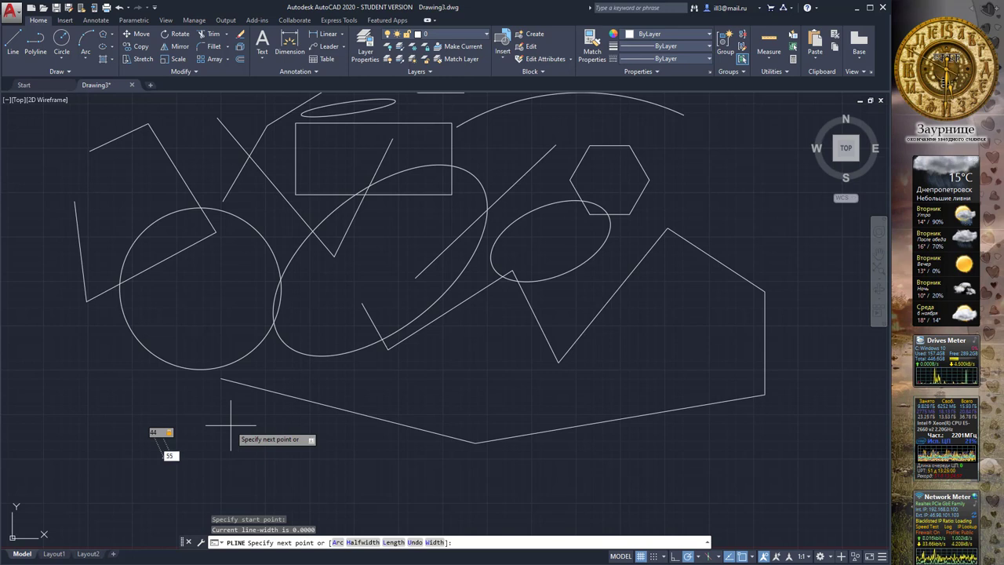
{"action": "key", "text": "Return"}
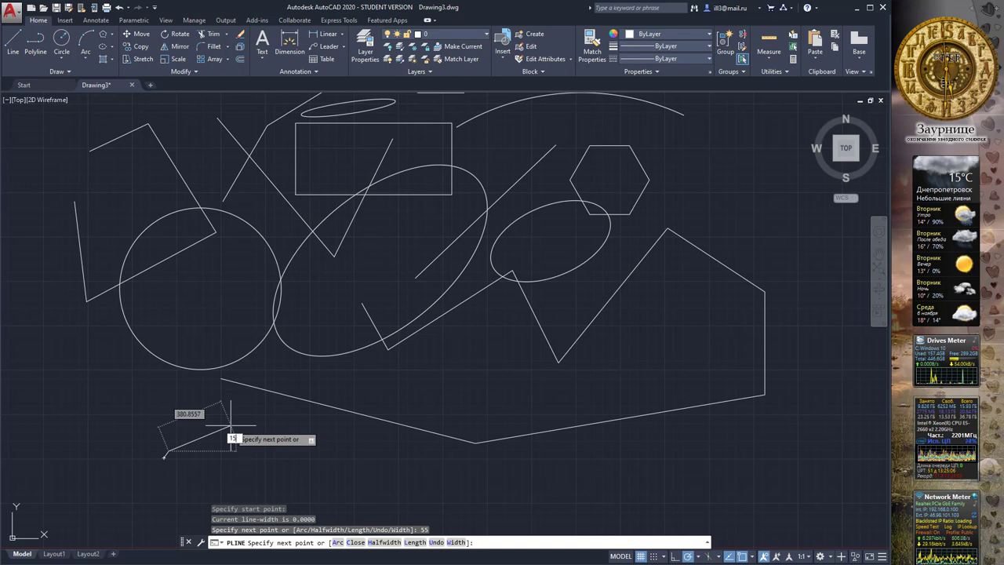
{"action": "type", "text": "5"}
{"action": "key", "text": "Return"}
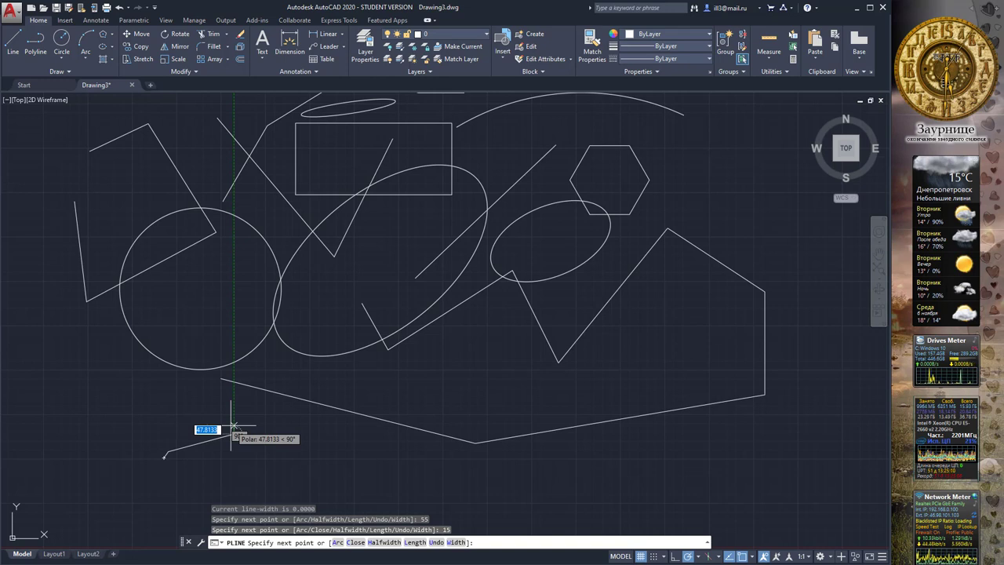
{"action": "key", "text": "Return"}
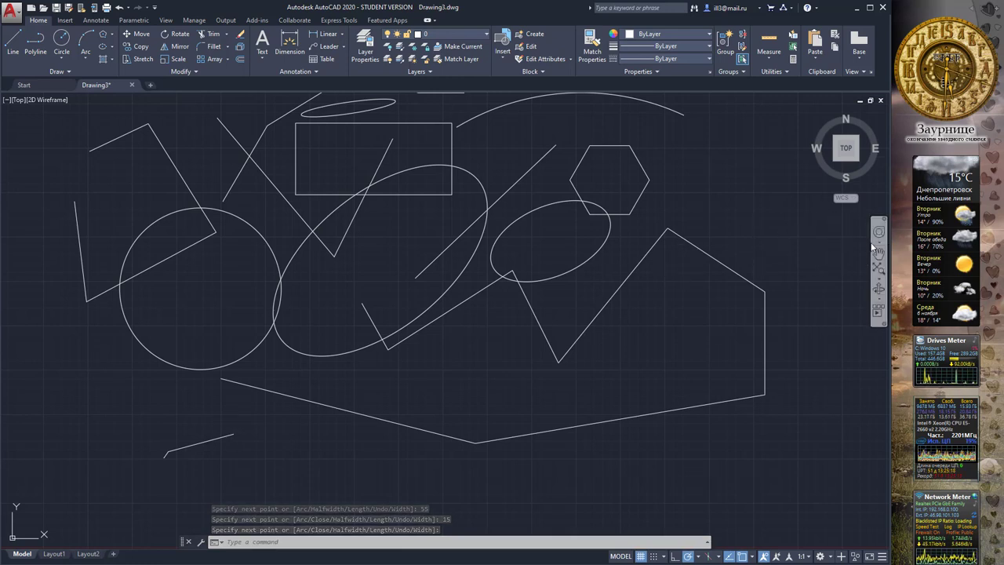
{"action": "left_click", "coordinate": [699, 556]}
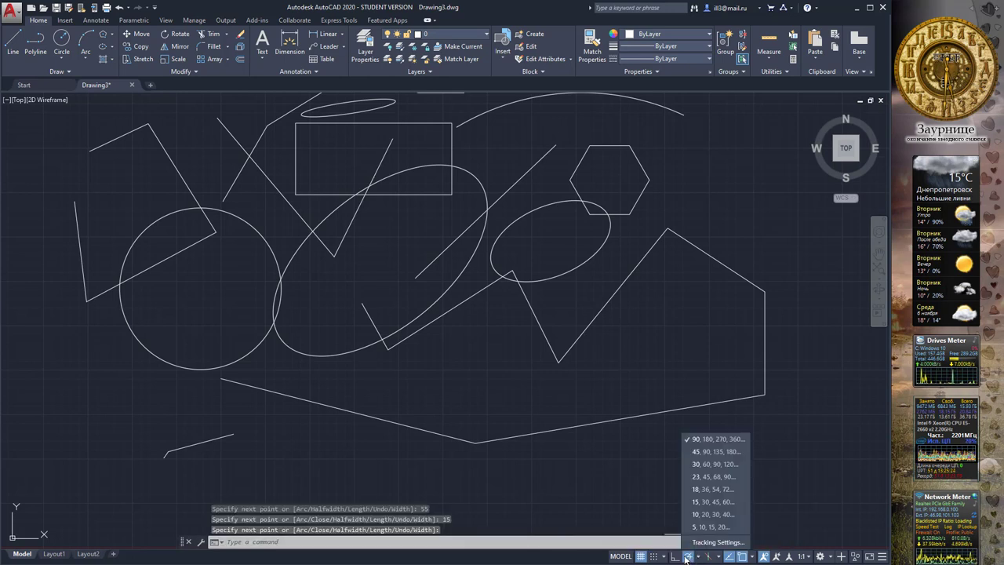
{"action": "left_click", "coordinate": [737, 559]}
{"action": "left_click", "coordinate": [739, 559]}
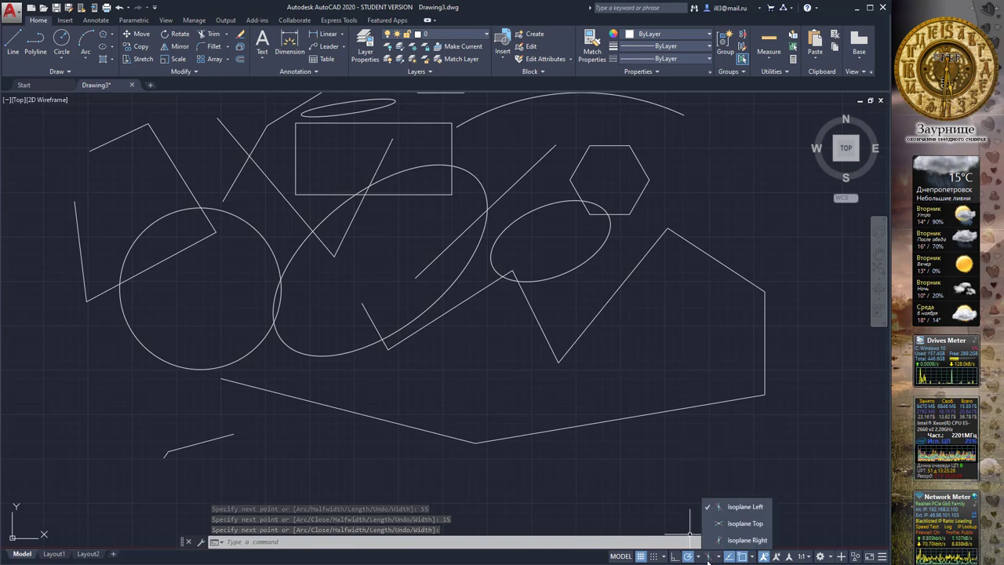
{"action": "left_click", "coordinate": [752, 557]}
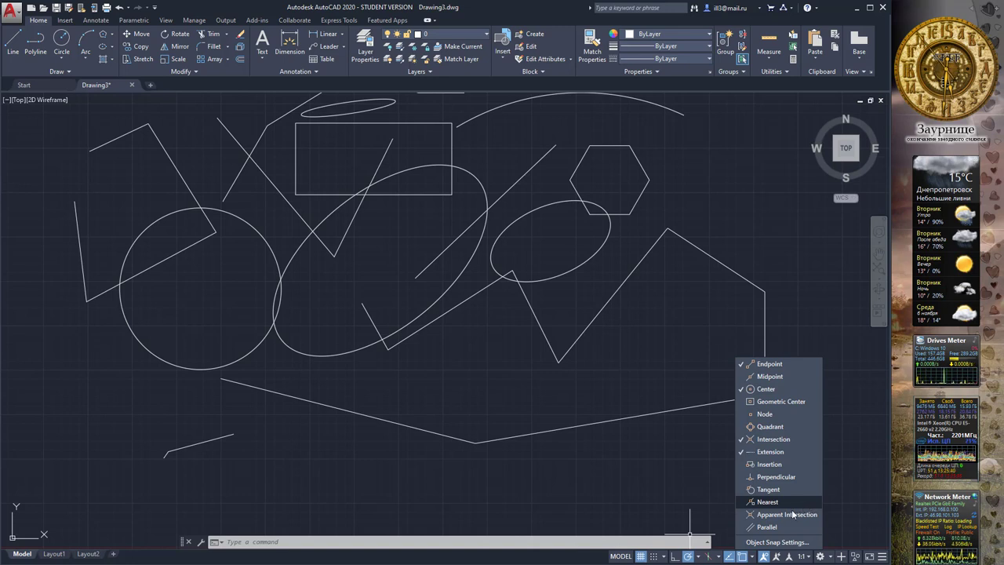
{"action": "left_click", "coordinate": [765, 557]}
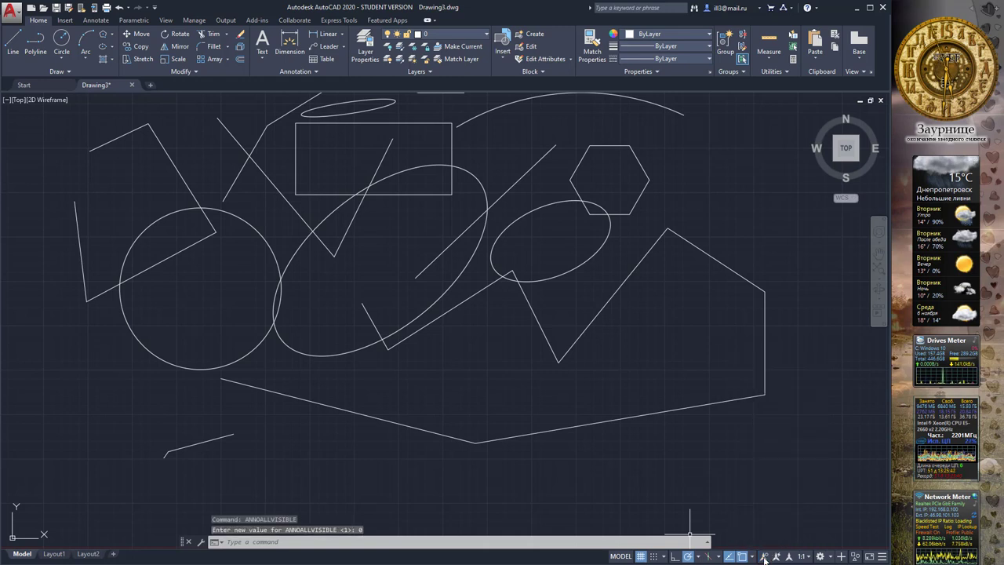
{"action": "left_click", "coordinate": [765, 556]}
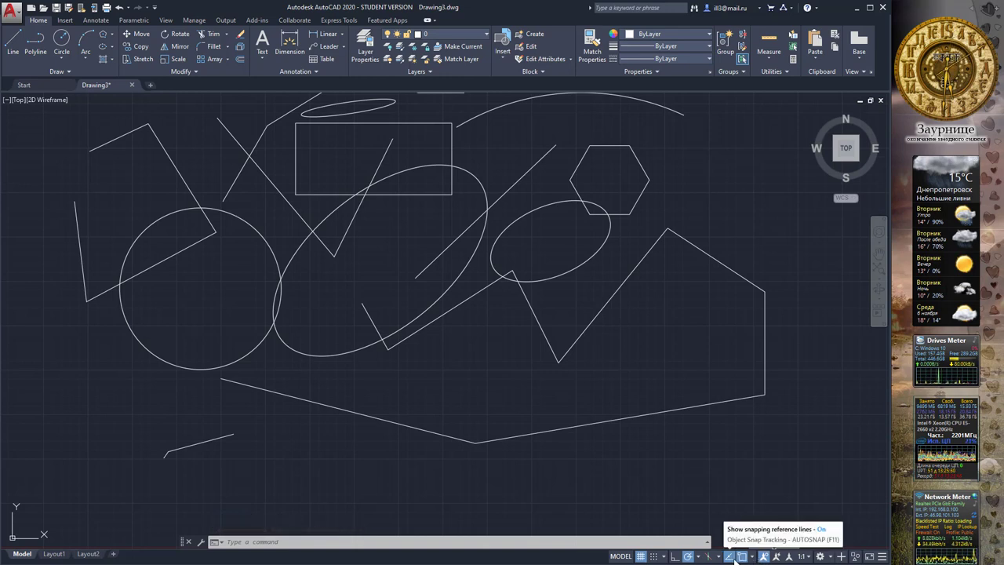
{"action": "left_click", "coordinate": [742, 557]}
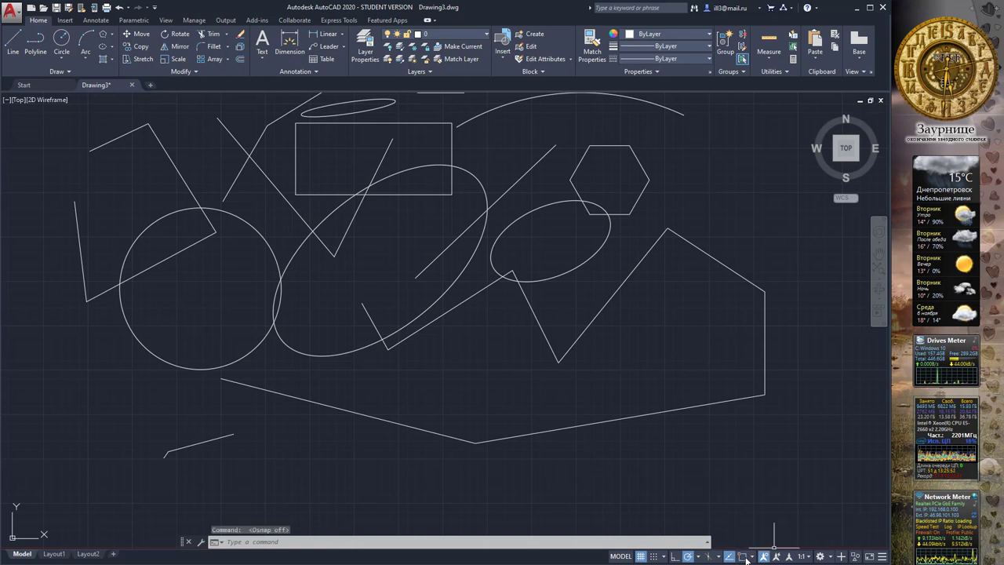
{"action": "left_click", "coordinate": [742, 557]}
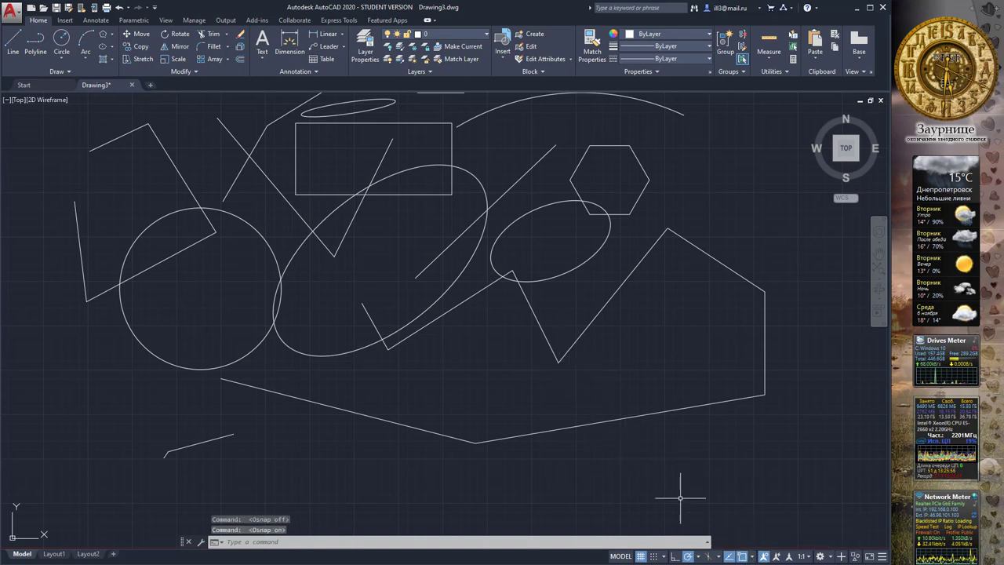
Start a line and enable Midpoint in the status-bar object snap list, then reach Object Snap Settings
{"action": "left_click", "coordinate": [13, 41]}
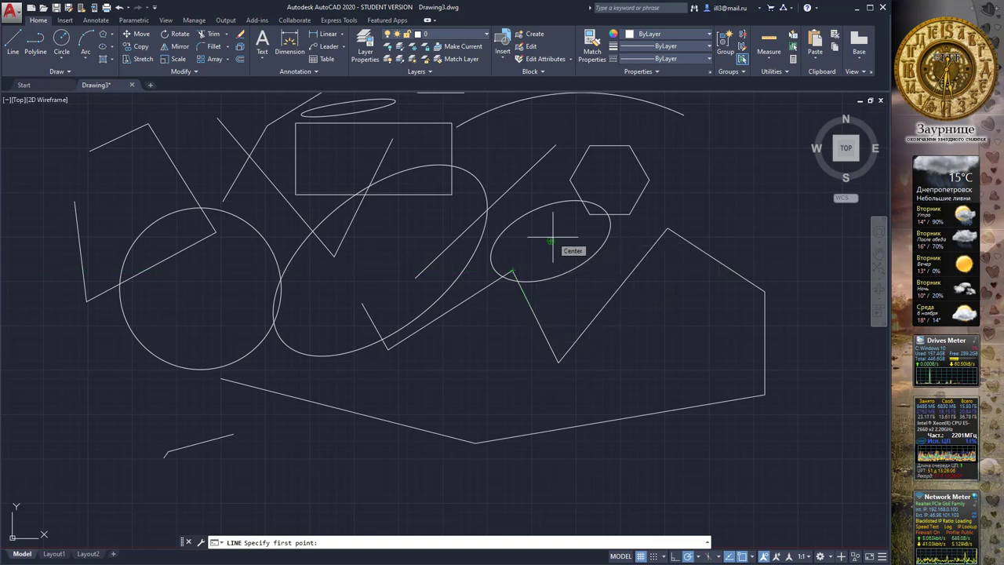
{"action": "left_click", "coordinate": [752, 556]}
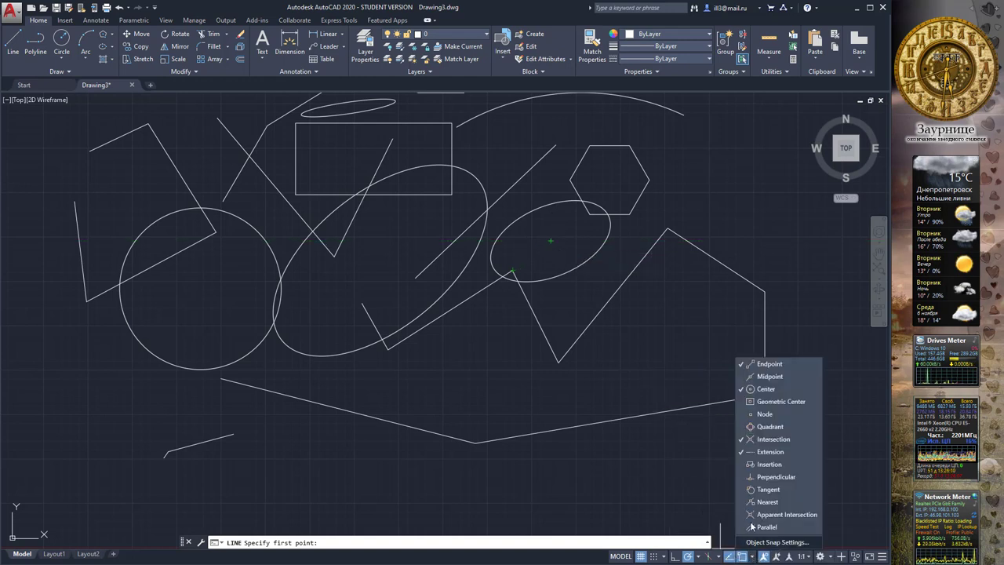
{"action": "left_click", "coordinate": [769, 377]}
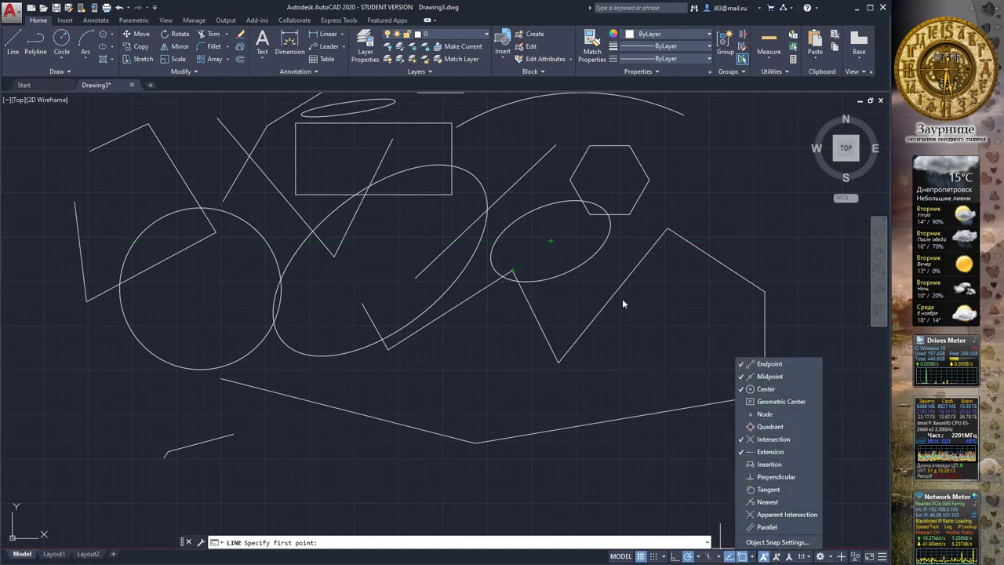
{"action": "left_click", "coordinate": [662, 206]}
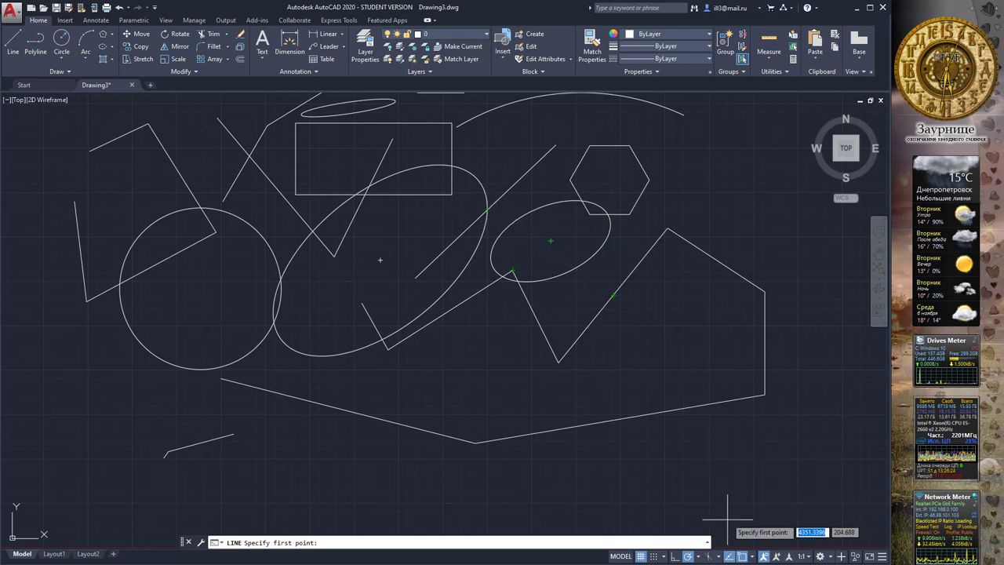
{"action": "left_click", "coordinate": [752, 557]}
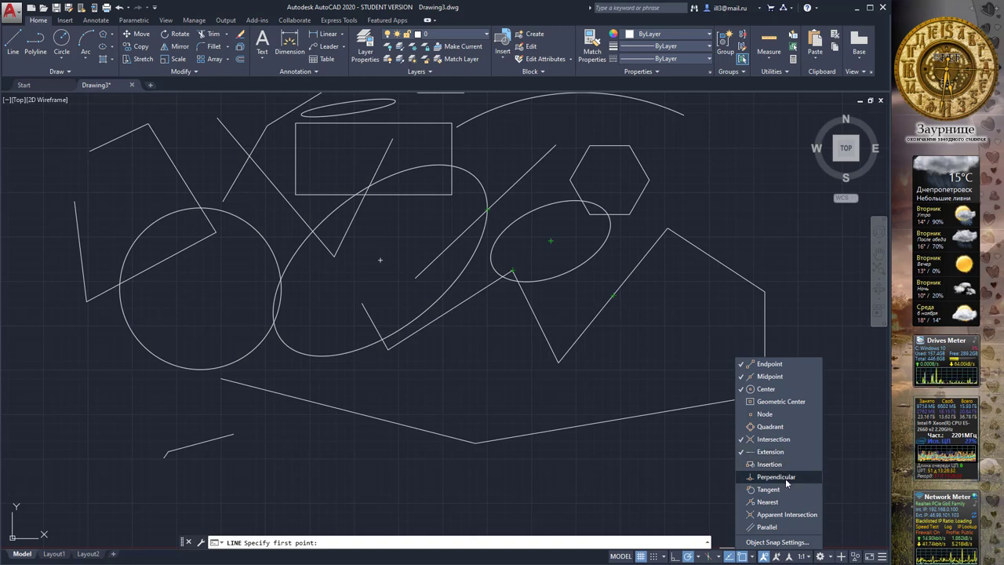
{"action": "left_click", "coordinate": [769, 543]}
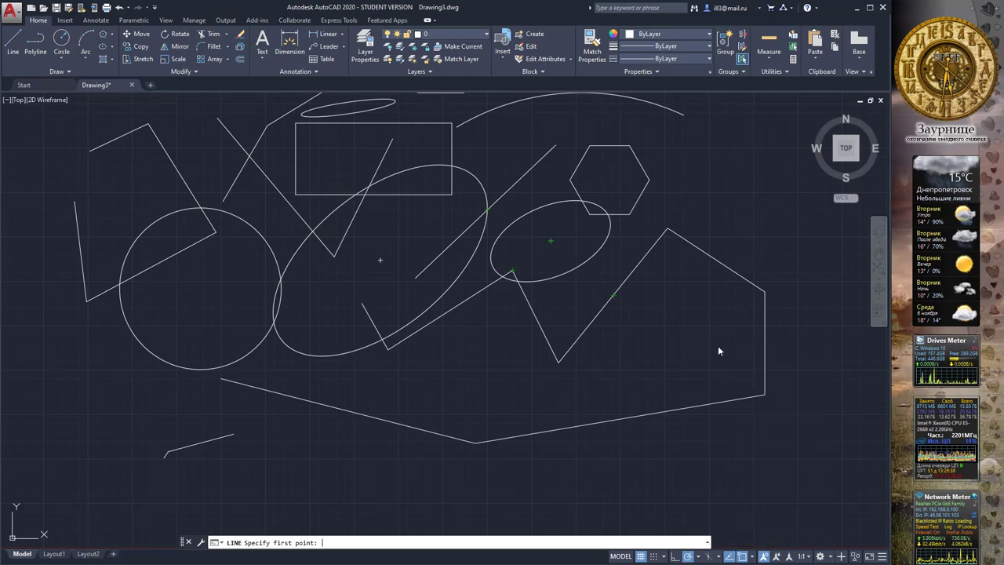
Look over the 3D Object Snap tab and Options, then accept both dialogs with OK
{"action": "left_click_drag", "start_coordinate": [472, 168], "coordinate": [693, 171]}
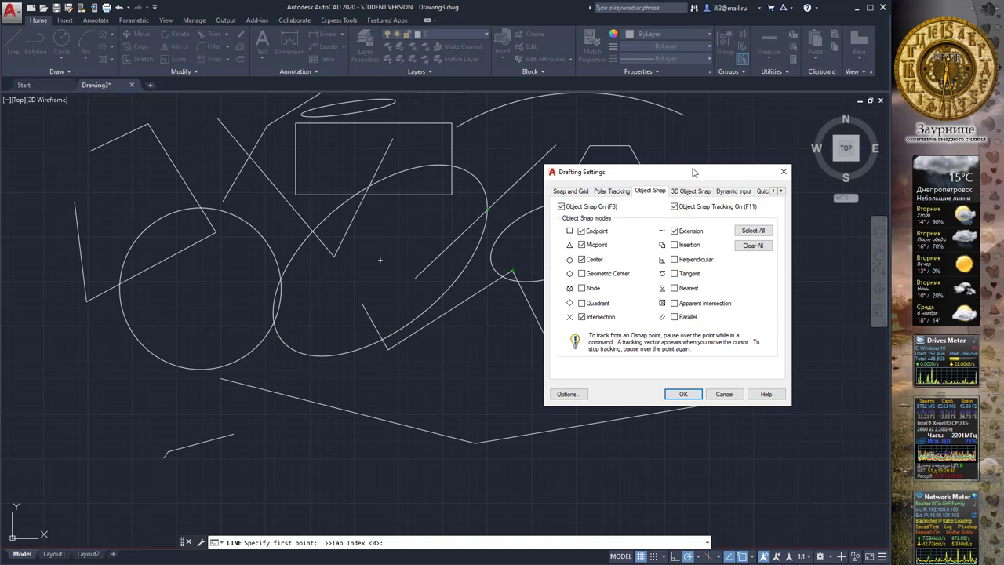
{"action": "left_click", "coordinate": [688, 191]}
{"action": "left_click", "coordinate": [654, 192]}
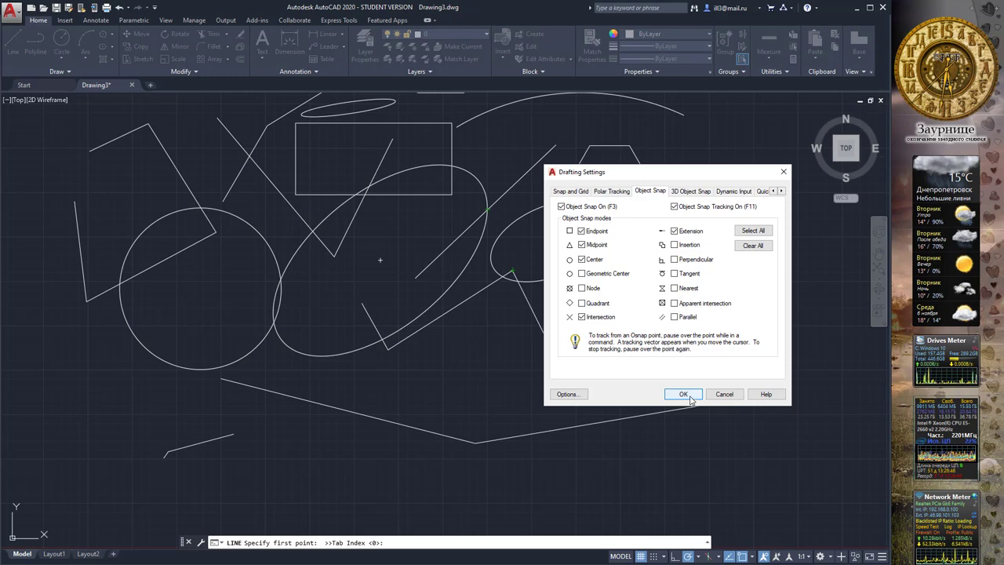
{"action": "left_click", "coordinate": [565, 394]}
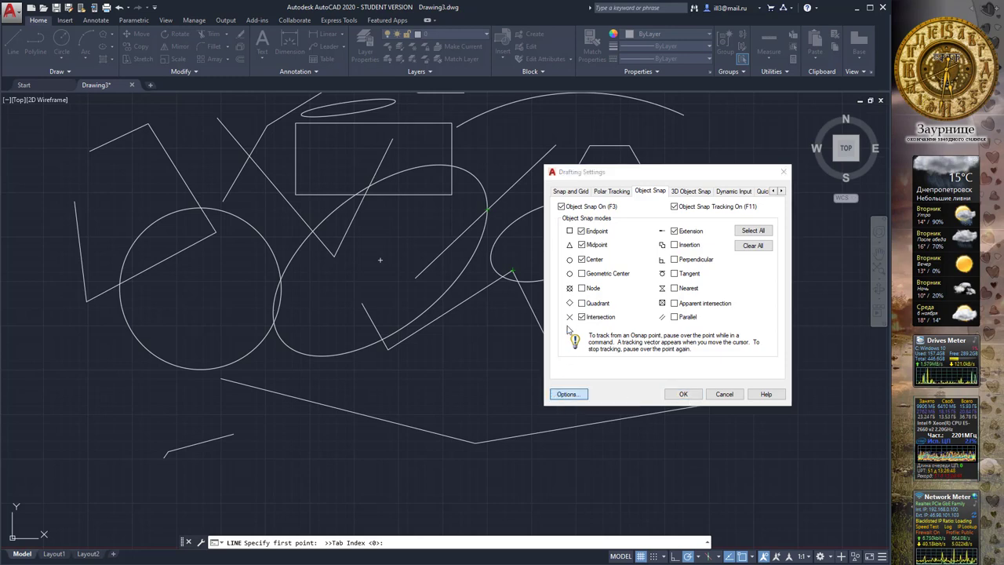
{"action": "left_click_drag", "start_coordinate": [518, 149], "coordinate": [322, 154]}
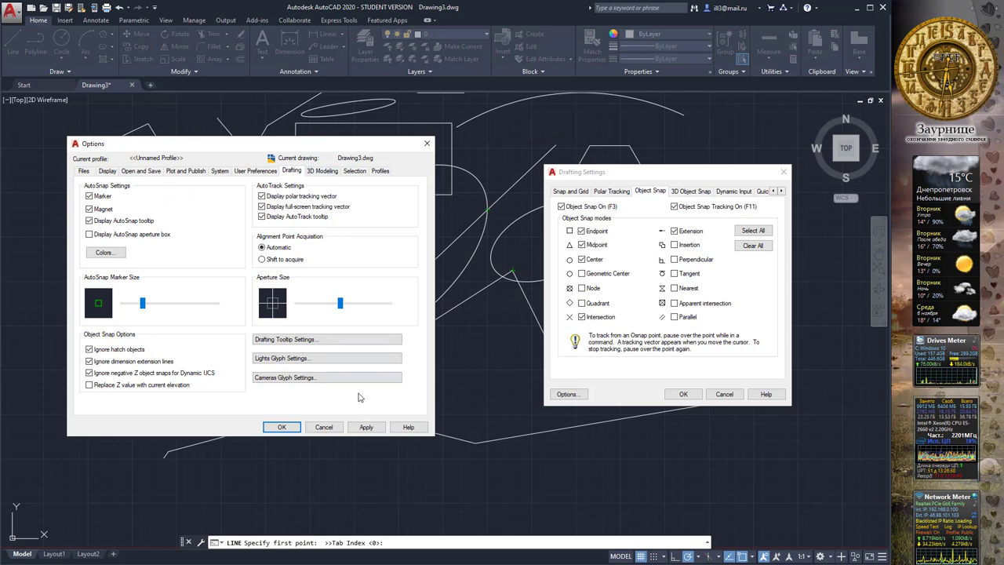
{"action": "left_click", "coordinate": [284, 427]}
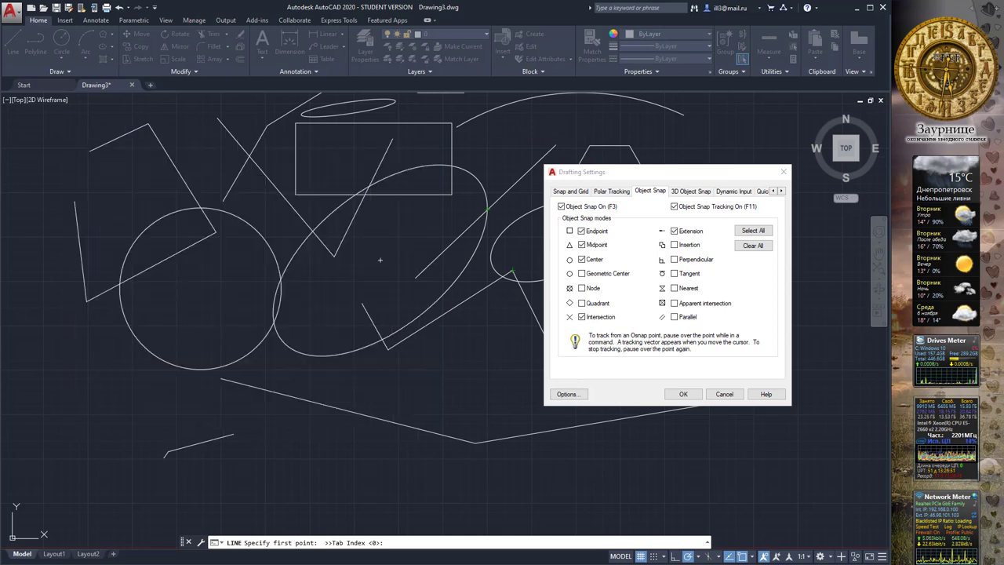
{"action": "left_click", "coordinate": [682, 394]}
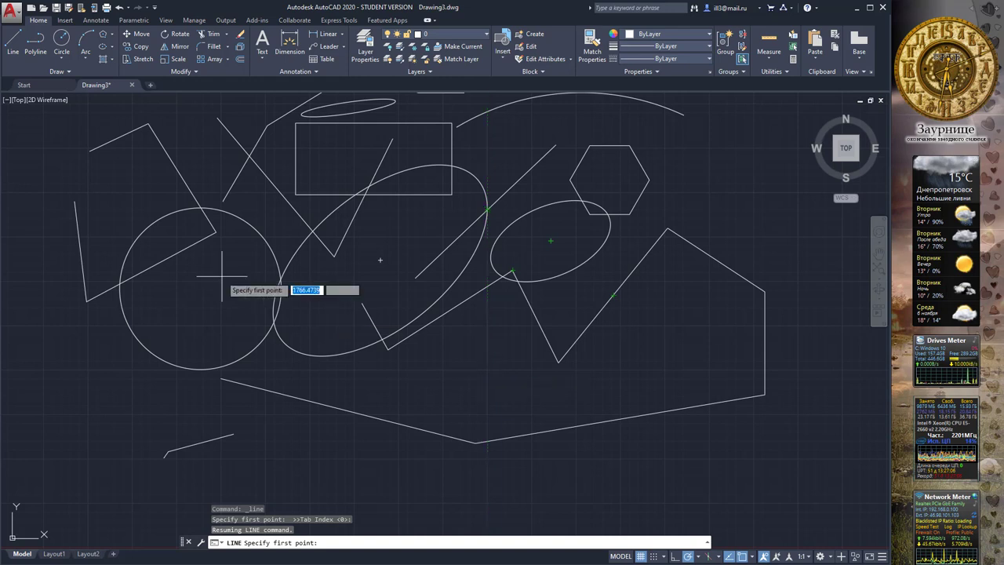
Start a polyline near the bottom with a long straight segment, then switch to arc mode
{"action": "left_click", "coordinate": [35, 47]}
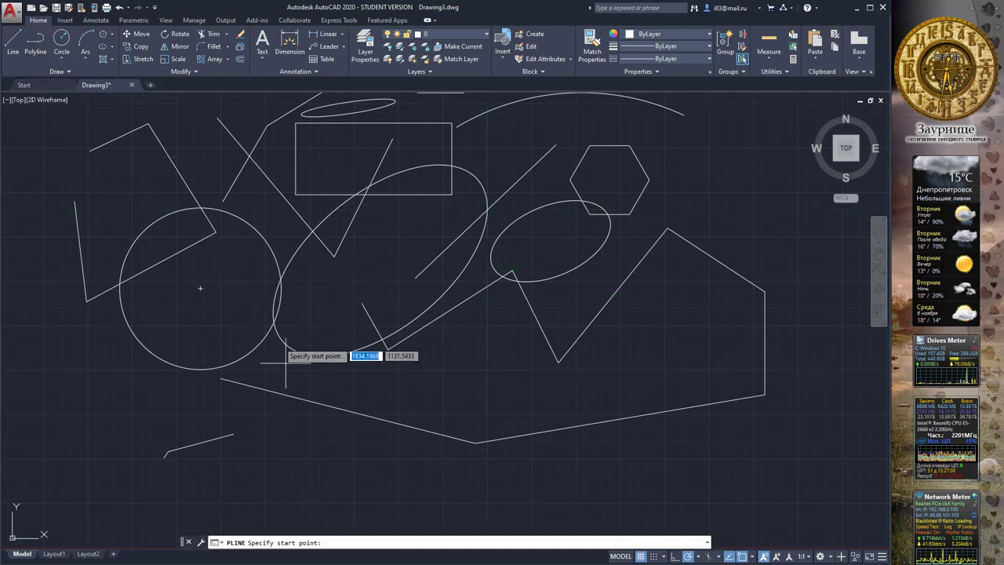
{"action": "left_click", "coordinate": [325, 487]}
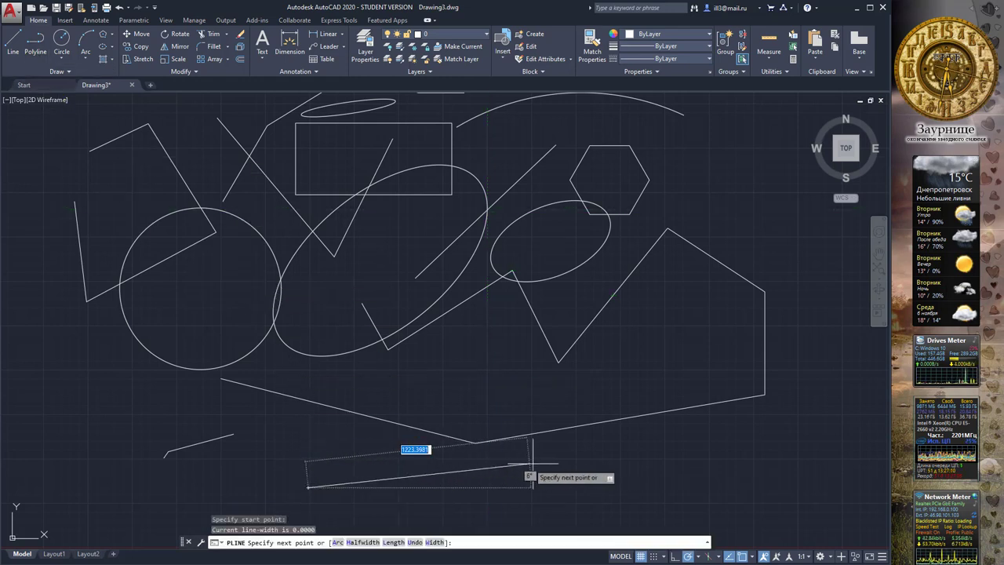
{"action": "left_click", "coordinate": [565, 458]}
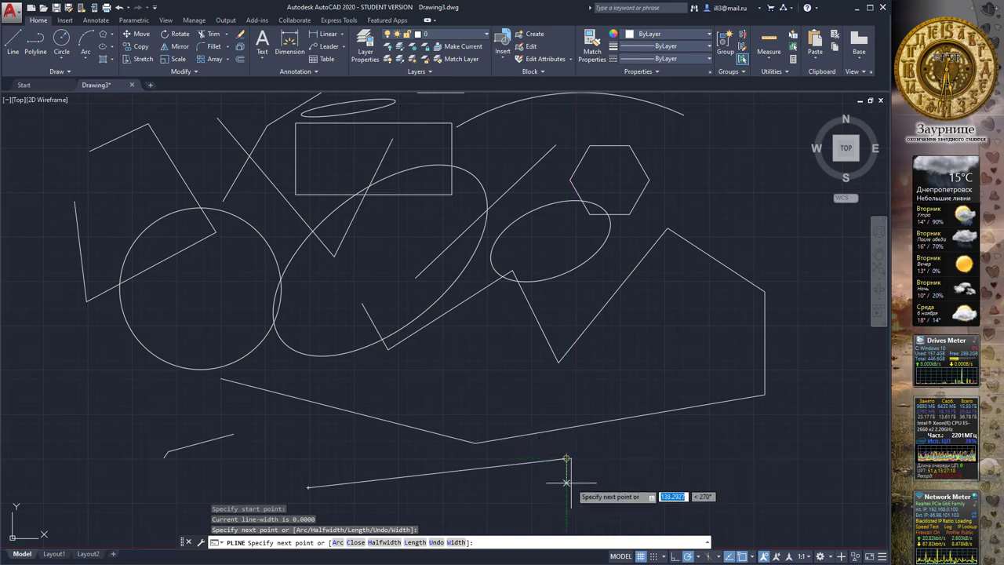
{"action": "type", "text": "A"}
{"action": "key", "text": "Return"}
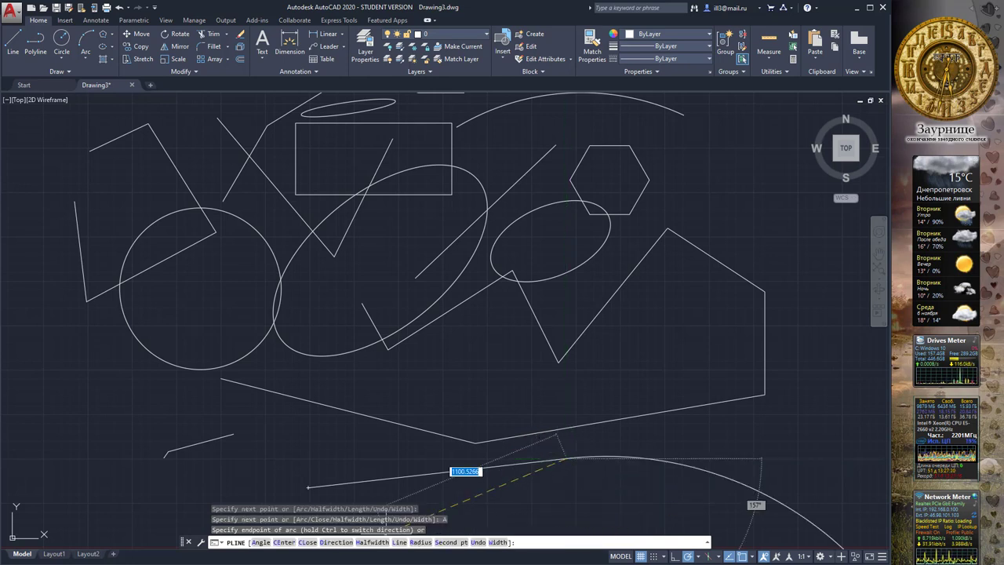
Add two arcs, setting the second's start direction, then return to straight segments and finish
{"action": "left_click", "coordinate": [630, 439]}
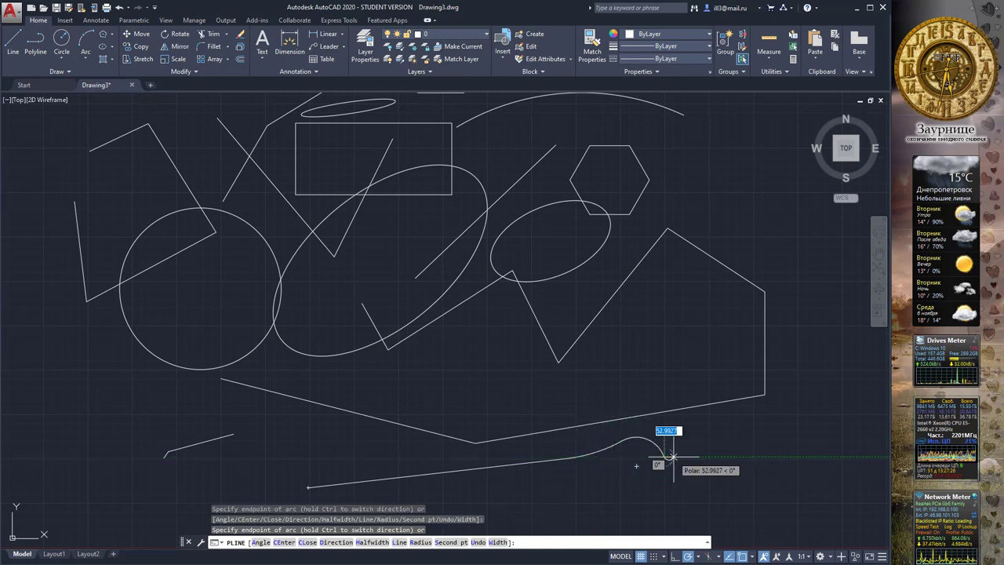
{"action": "key", "text": "Down"}
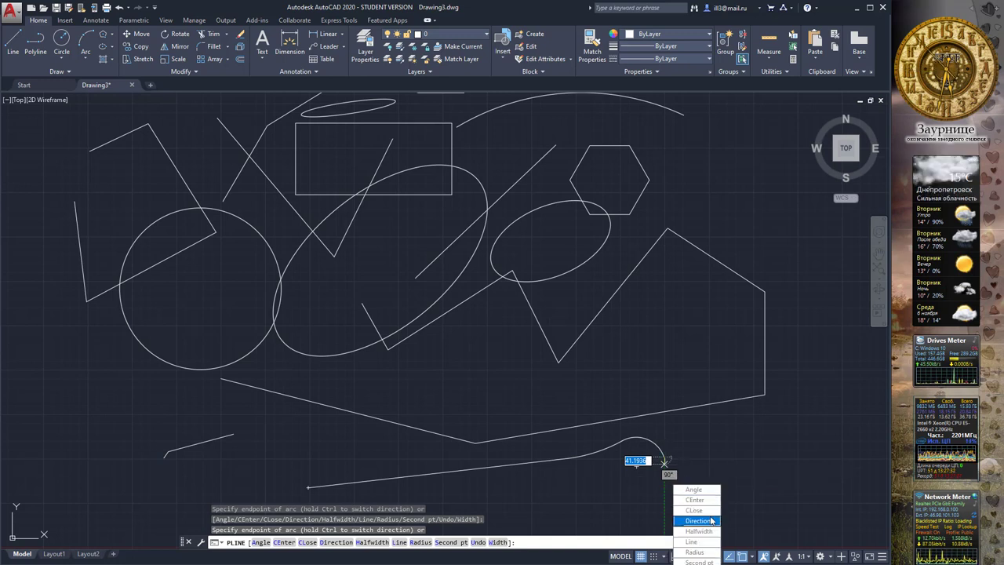
{"action": "left_click", "coordinate": [698, 521]}
{"action": "left_click", "coordinate": [726, 441]}
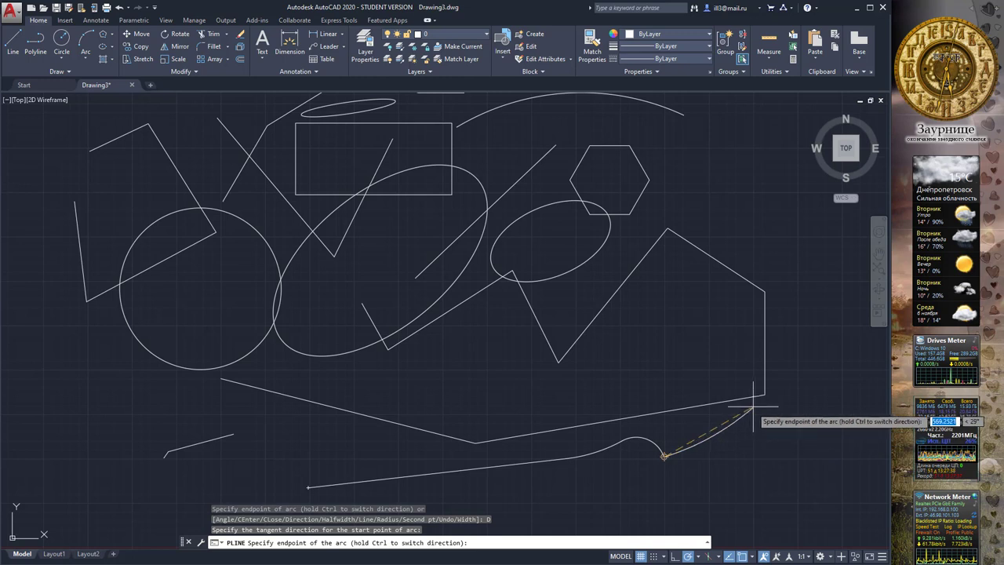
{"action": "left_click", "coordinate": [650, 377]}
{"action": "key", "text": "Down"}
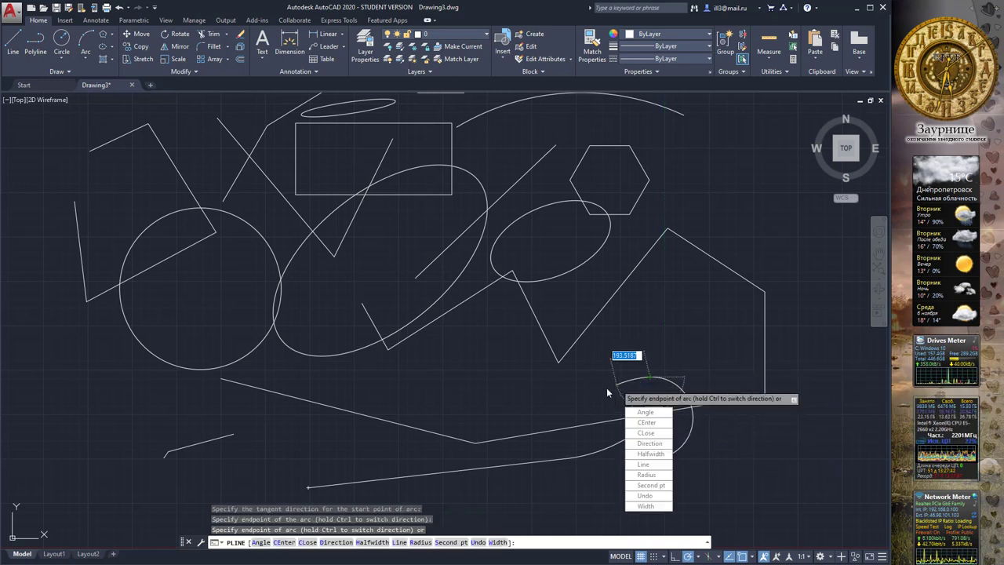
{"action": "left_click", "coordinate": [654, 467]}
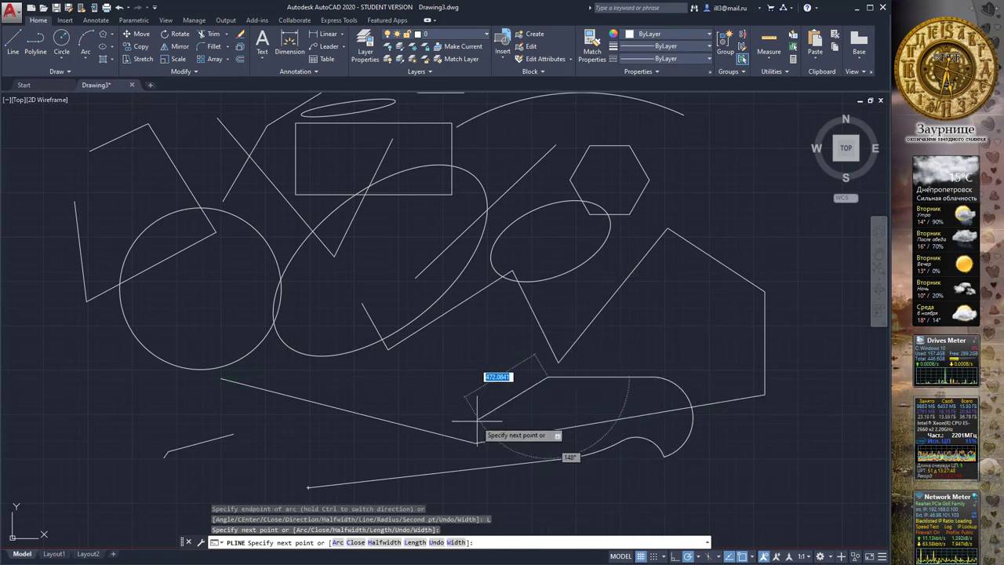
{"action": "key", "text": "Return"}
{"action": "type", "text": "POL"}
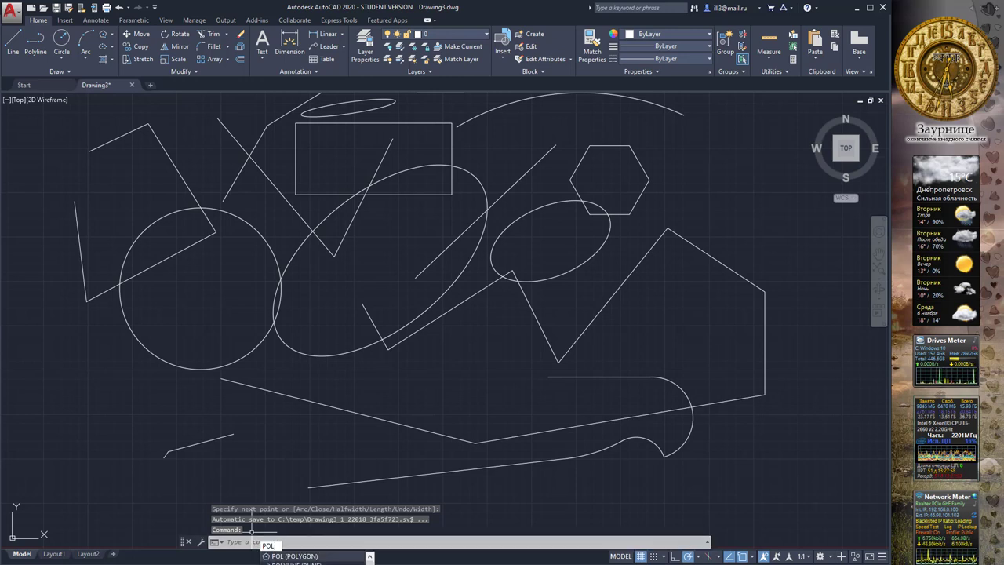
Draw an angled four-point polyline at the lower left, ending it with Esc
{"action": "left_click", "coordinate": [296, 563]}
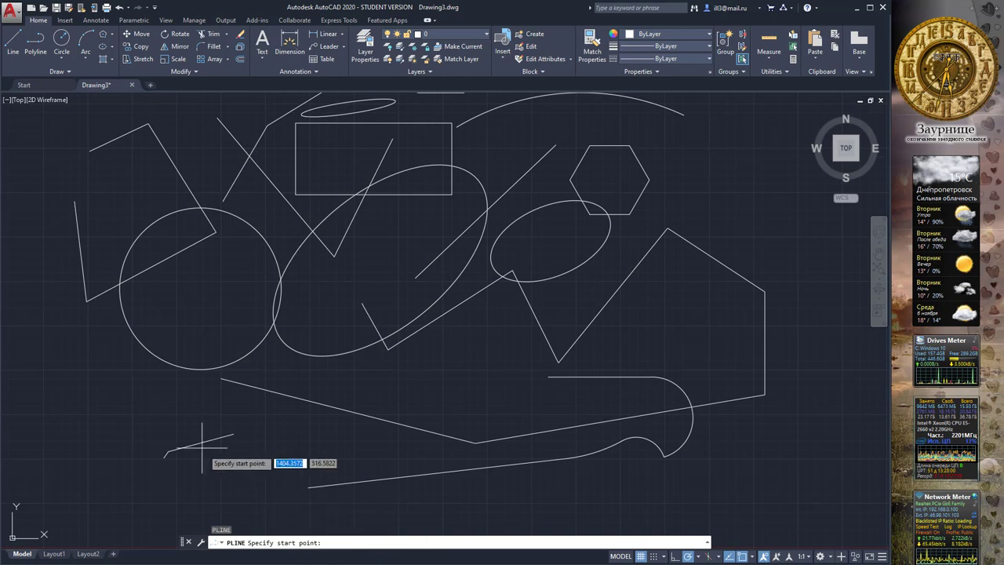
{"action": "left_click", "coordinate": [106, 413]}
{"action": "left_click", "coordinate": [162, 397]}
{"action": "left_click", "coordinate": [244, 410]}
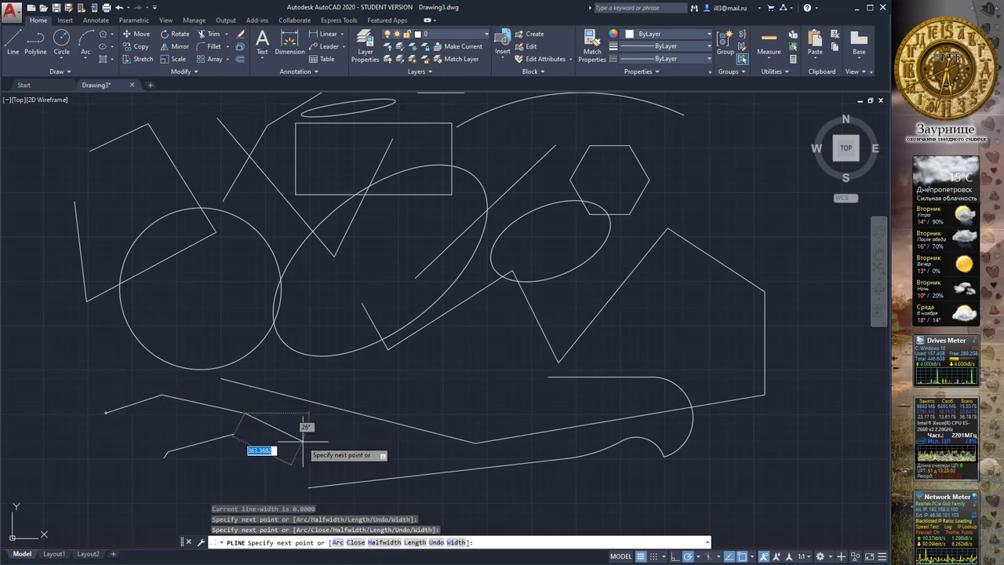
{"action": "left_click", "coordinate": [303, 441]}
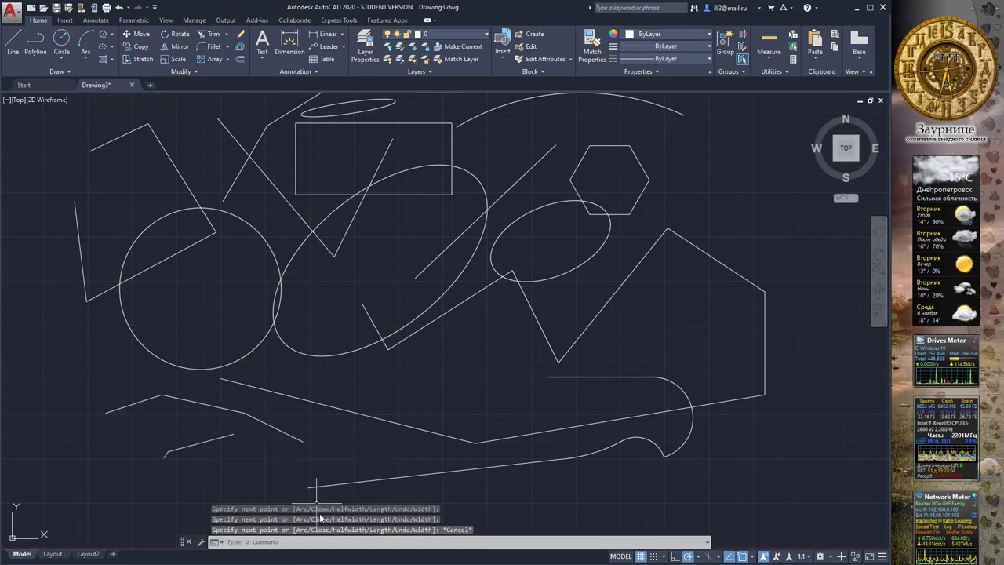
{"action": "key", "text": "Escape"}
Run POLYLINE again and draw a small zigzag above the curved shape using the Length option
{"action": "type", "text": "p"}
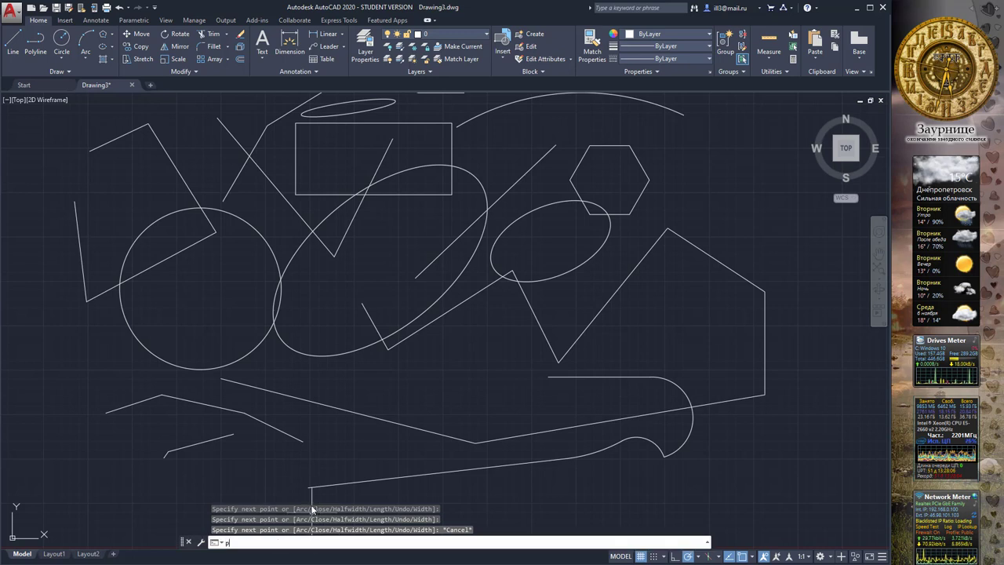
{"action": "type", "text": "olylin"}
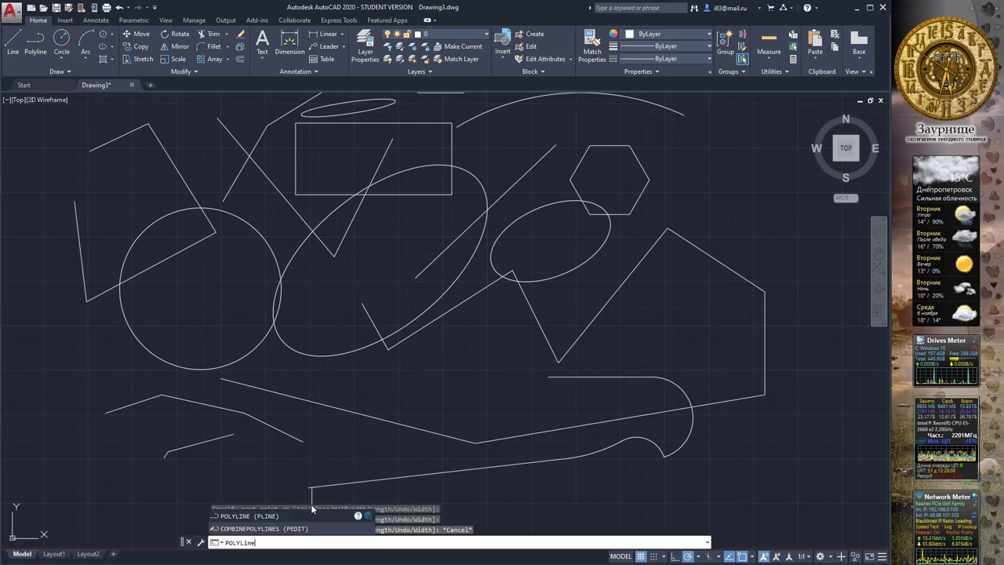
{"action": "type", "text": "e"}
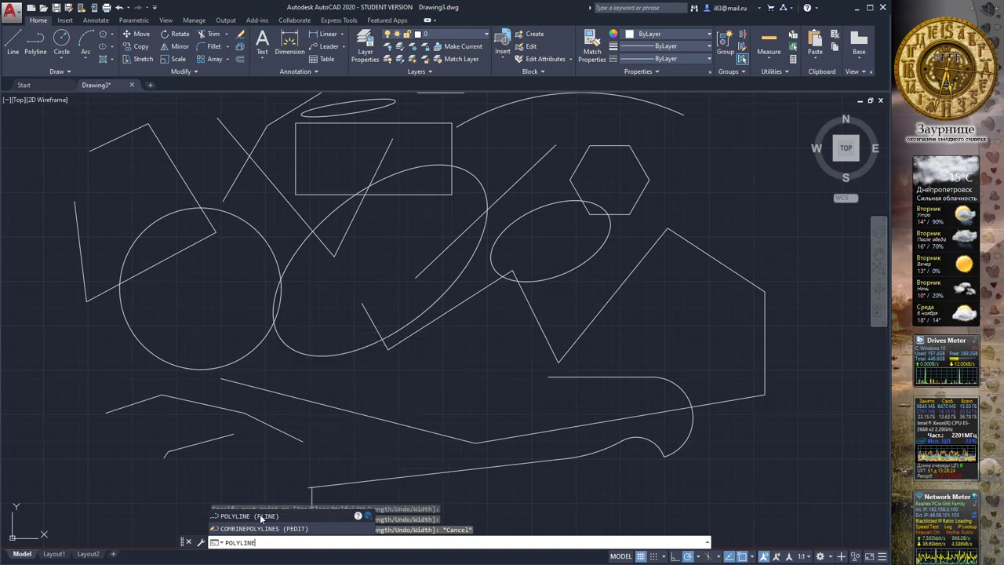
{"action": "left_click", "coordinate": [261, 516]}
{"action": "left_click", "coordinate": [419, 388]}
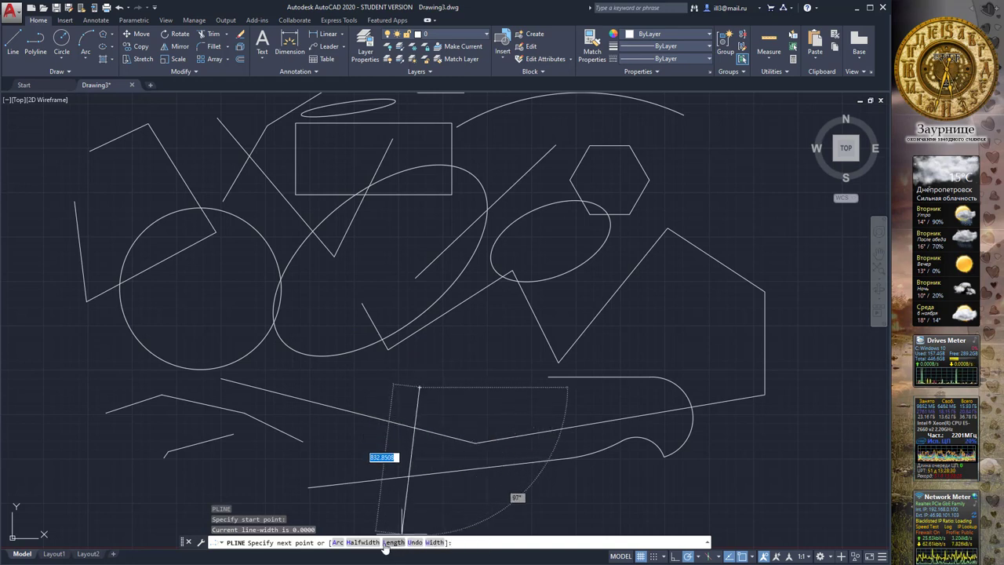
{"action": "left_click", "coordinate": [388, 542]}
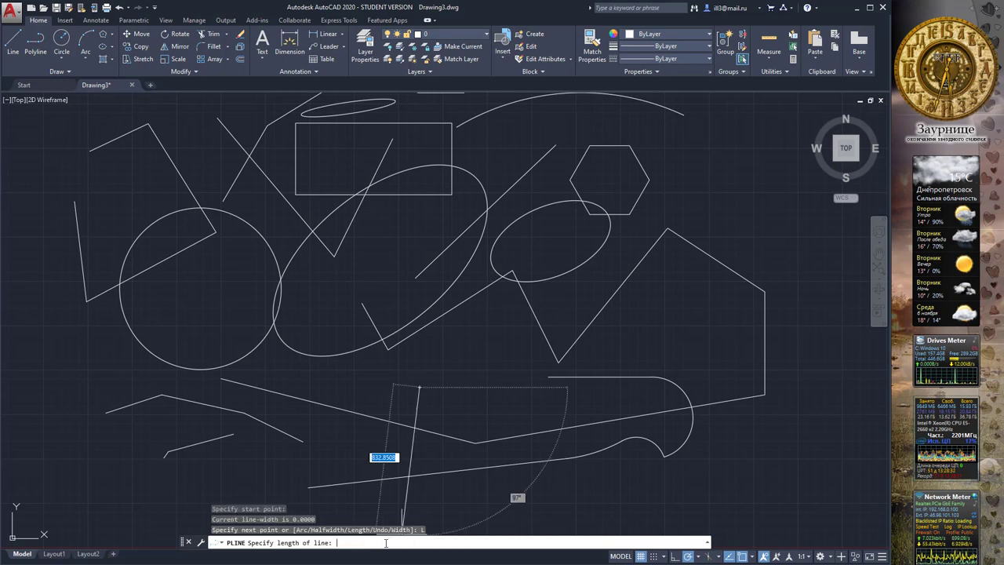
{"action": "left_click", "coordinate": [451, 363]}
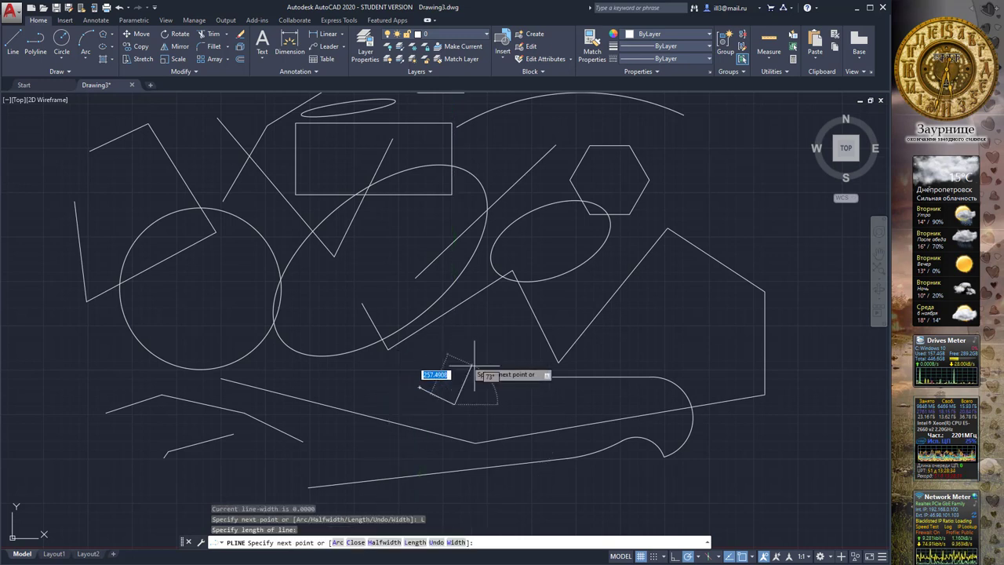
{"action": "left_click", "coordinate": [495, 373]}
{"action": "left_click", "coordinate": [523, 389]}
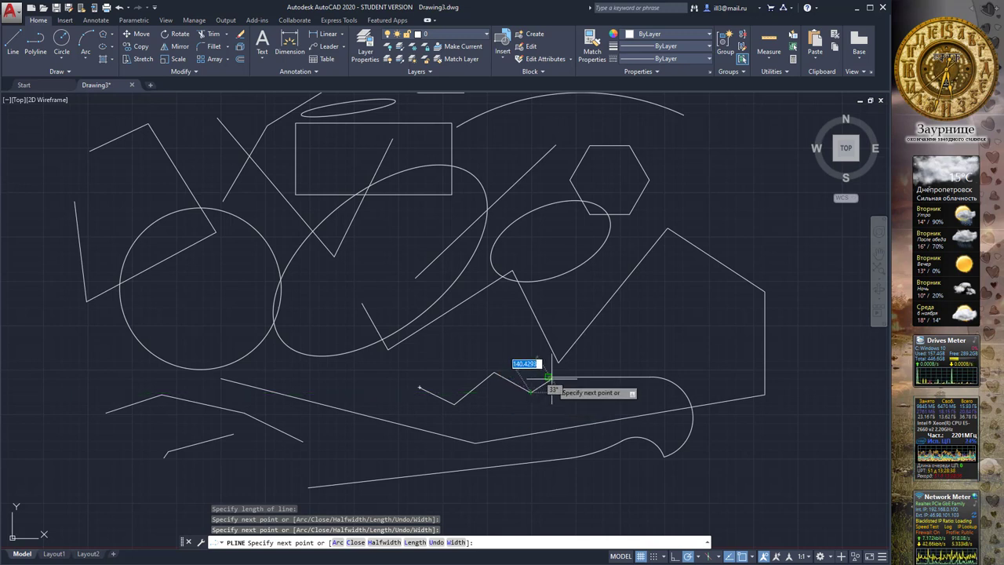
{"action": "key", "text": "Return"}
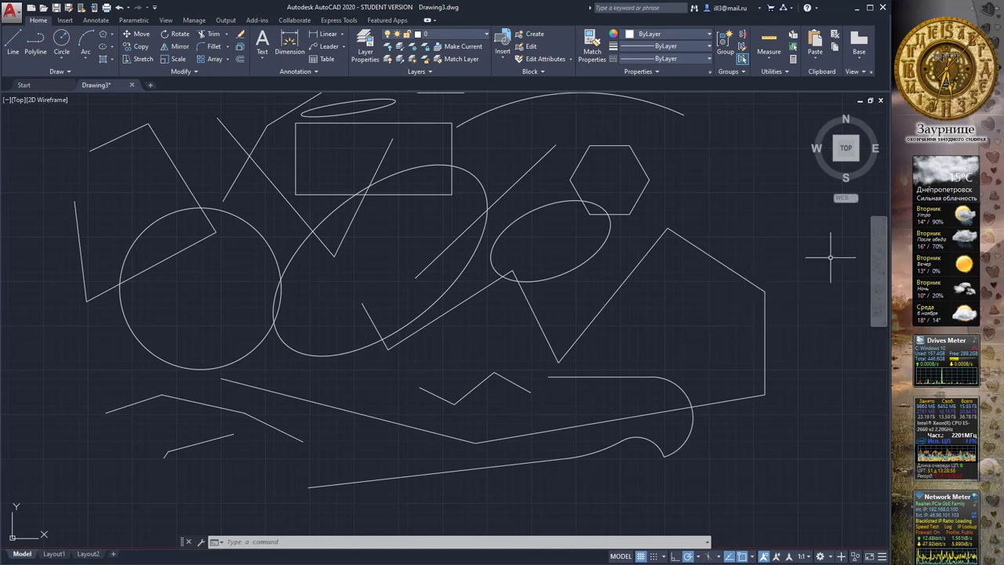
Zoom to the full drawing and magnify the sketch with the mouse wheel
{"action": "left_click", "coordinate": [880, 273]}
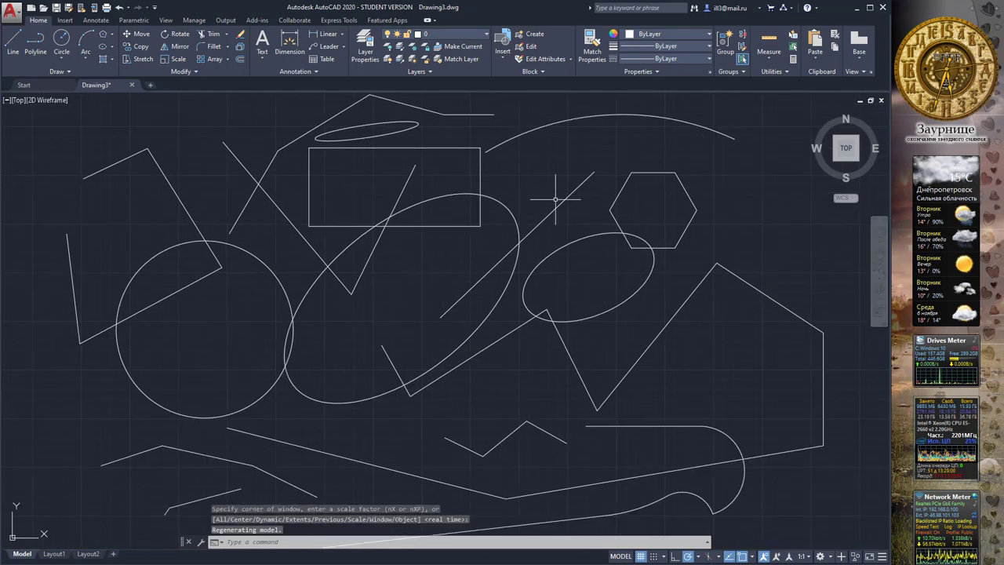
{"action": "scroll", "coordinate": [518, 189], "scroll_direction": "down", "scroll_amount": 3}
{"action": "scroll", "coordinate": [517, 189], "scroll_direction": "up", "scroll_amount": 2}
{"action": "scroll", "coordinate": [518, 190], "scroll_direction": "up", "scroll_amount": 3}
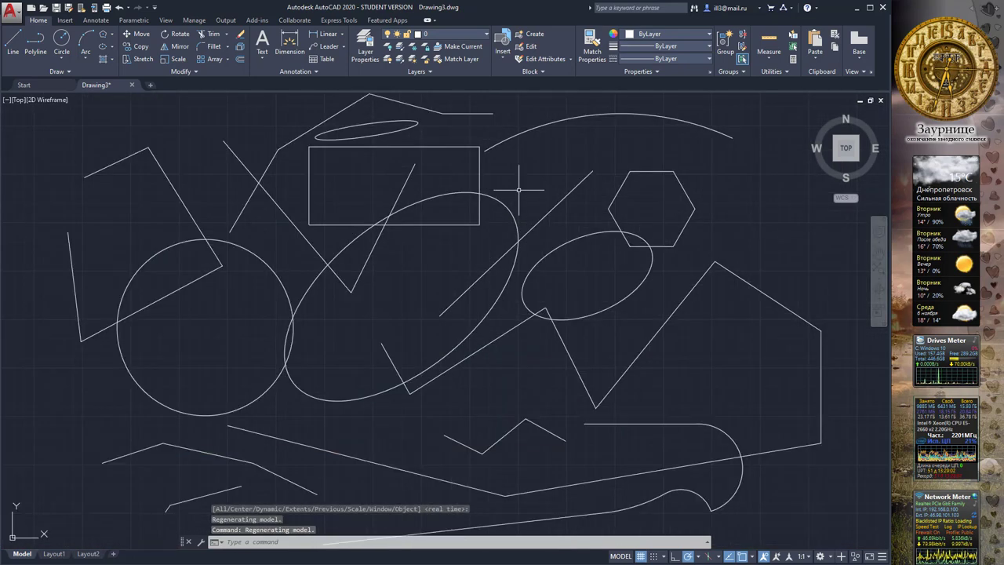
{"action": "scroll", "coordinate": [518, 189], "scroll_direction": "up", "scroll_amount": 2}
{"action": "scroll", "coordinate": [518, 189], "scroll_direction": "down", "scroll_amount": 3}
{"action": "scroll", "coordinate": [517, 190], "scroll_direction": "down", "scroll_amount": 2}
{"action": "scroll", "coordinate": [517, 189], "scroll_direction": "up", "scroll_amount": 2}
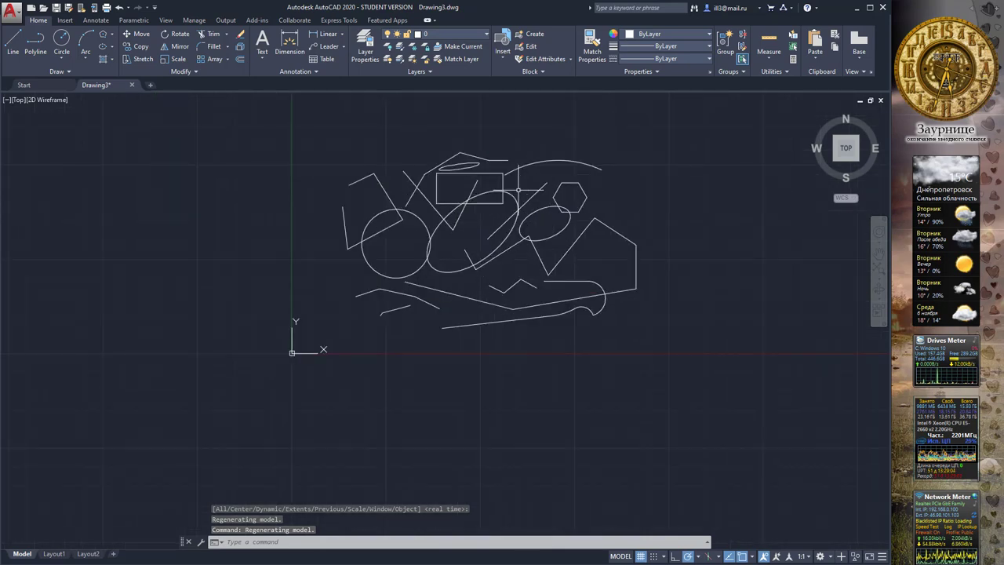
{"action": "scroll", "coordinate": [518, 189], "scroll_direction": "up", "scroll_amount": 2}
{"action": "scroll", "coordinate": [517, 189], "scroll_direction": "down", "scroll_amount": 2}
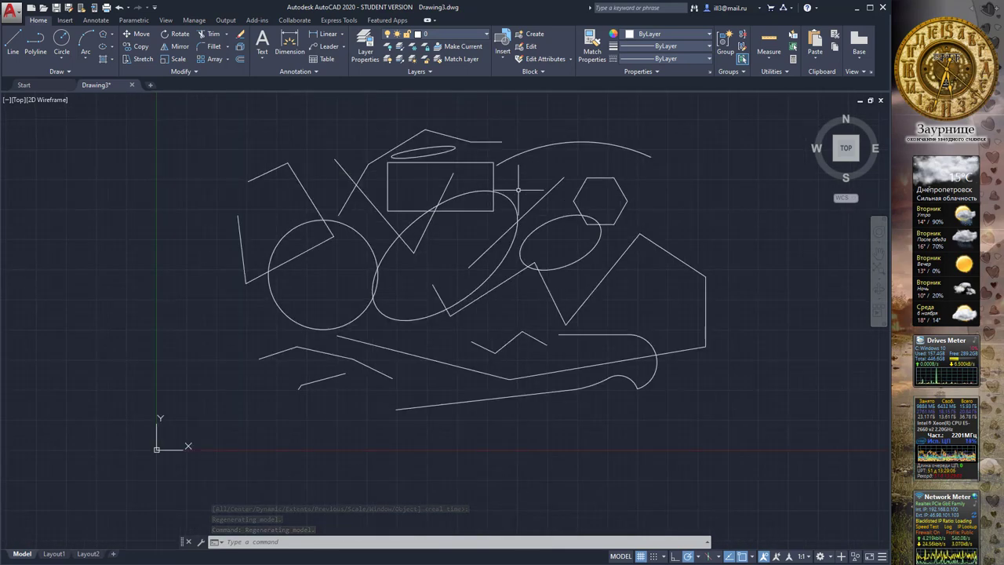
{"action": "scroll", "coordinate": [518, 189], "scroll_direction": "up", "scroll_amount": 2}
{"action": "scroll", "coordinate": [517, 189], "scroll_direction": "down", "scroll_amount": 2}
{"action": "scroll", "coordinate": [518, 189], "scroll_direction": "down", "scroll_amount": 2}
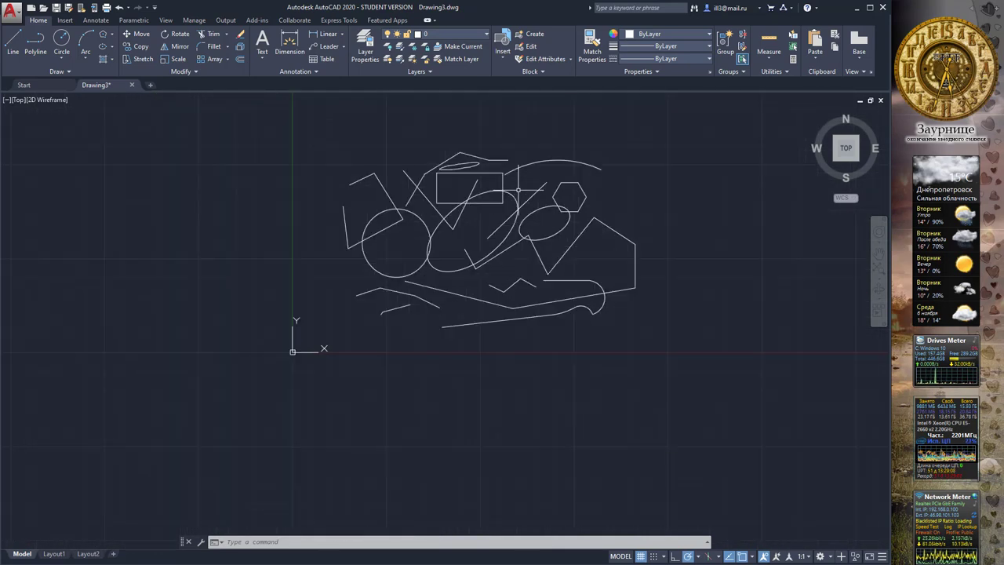
{"action": "scroll", "coordinate": [518, 189], "scroll_direction": "up", "scroll_amount": 2}
{"action": "scroll", "coordinate": [517, 189], "scroll_direction": "up", "scroll_amount": 2}
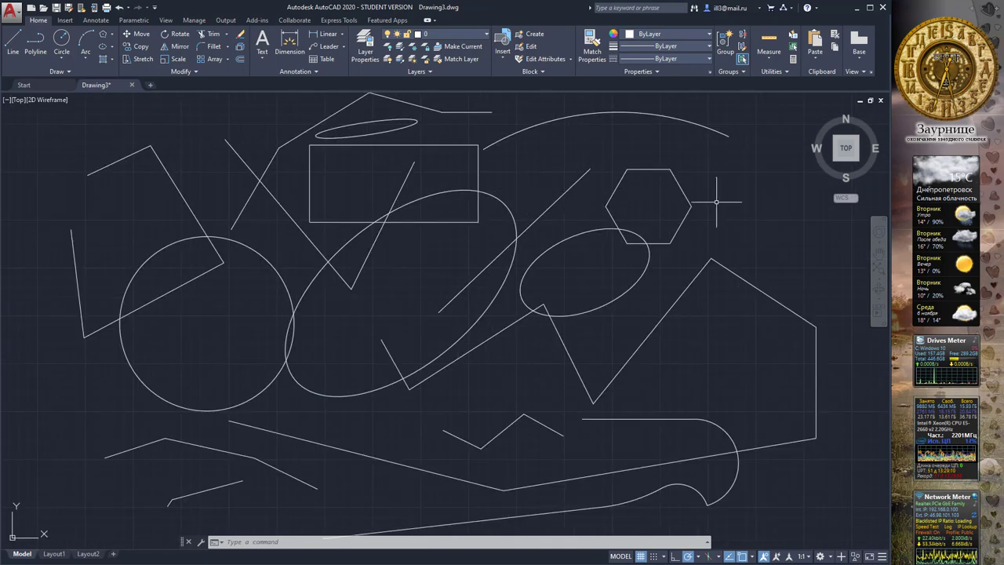
{"action": "mouse_move", "coordinate": [668, 202]}
{"action": "middle_mouse_down"}
{"action": "mouse_move", "coordinate": [516, 188]}
{"action": "mouse_move", "coordinate": [722, 186]}
{"action": "mouse_move", "coordinate": [538, 178]}
{"action": "middle_mouse_up"}
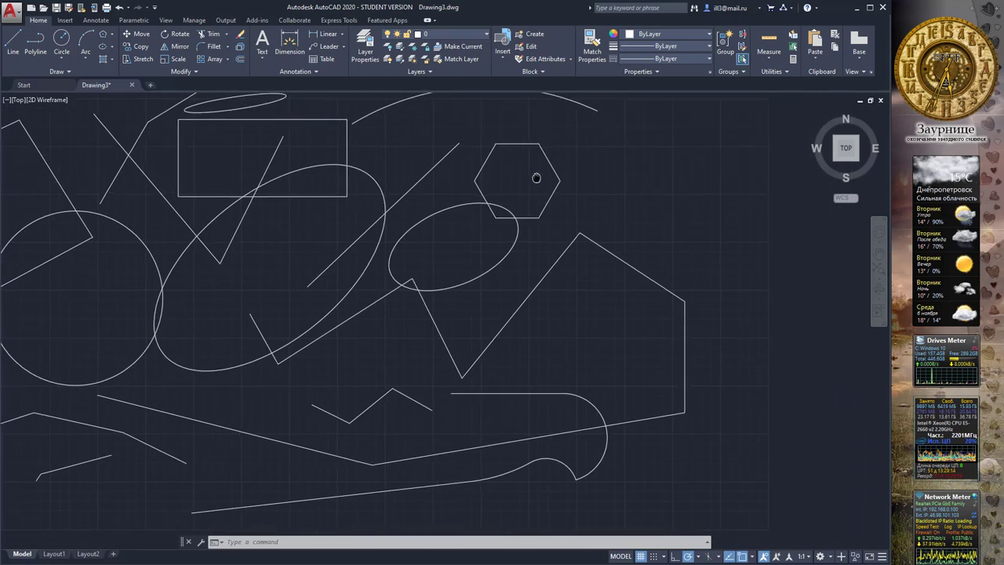
{"action": "mouse_move", "coordinate": [341, 202]}
{"action": "middle_mouse_down"}
{"action": "mouse_move", "coordinate": [542, 195]}
{"action": "mouse_move", "coordinate": [470, 197]}
{"action": "middle_mouse_up"}
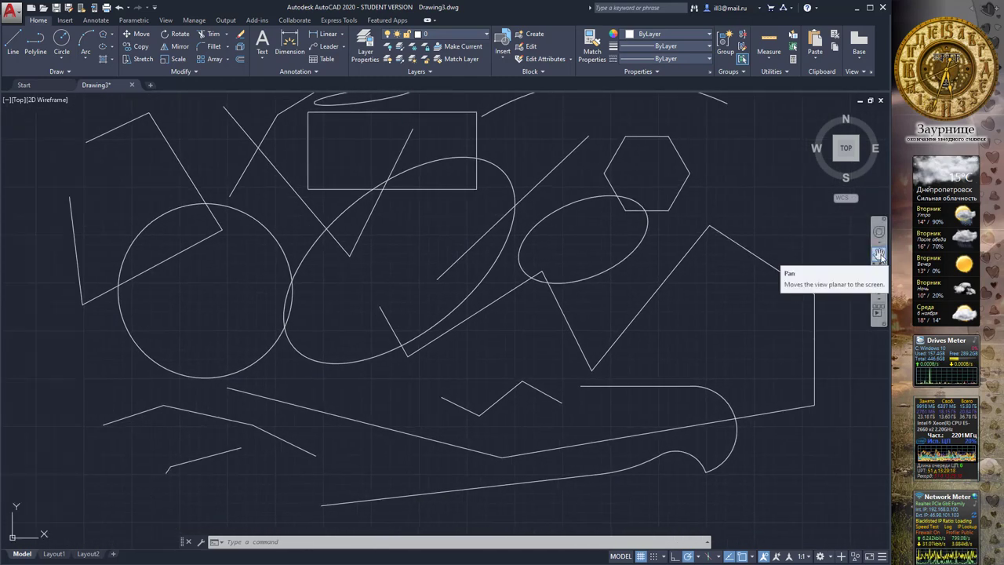
Pan so the circle, ellipses and hexagon fill the drawing area, then exit Pan
{"action": "left_click", "coordinate": [880, 254]}
{"action": "left_click_drag", "start_coordinate": [428, 235], "coordinate": [479, 216]}
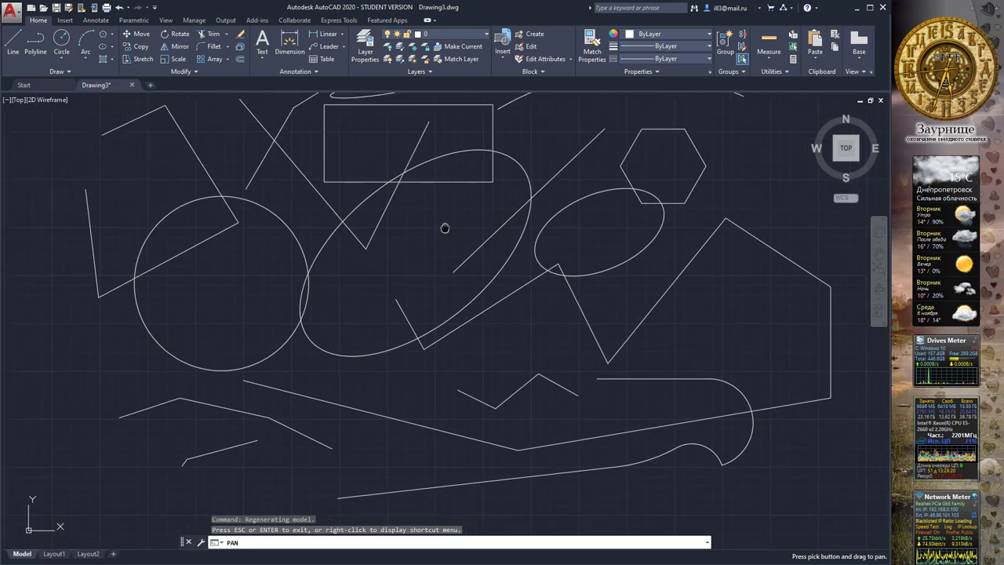
{"action": "left_click_drag", "start_coordinate": [346, 238], "coordinate": [240, 241]}
{"action": "left_click_drag", "start_coordinate": [576, 236], "coordinate": [601, 233]}
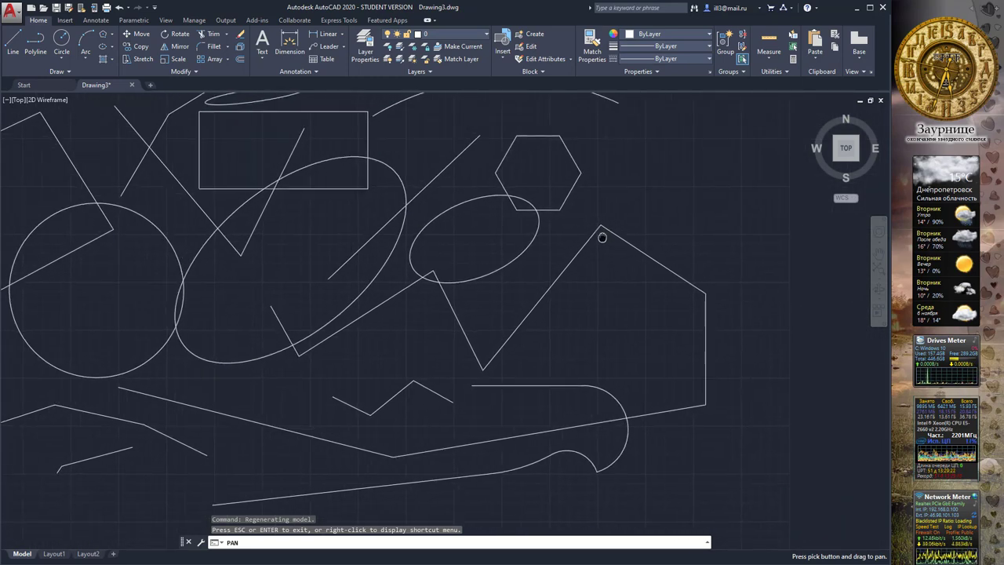
{"action": "left_click_drag", "start_coordinate": [466, 193], "coordinate": [516, 248]}
{"action": "left_click_drag", "start_coordinate": [343, 249], "coordinate": [404, 189]}
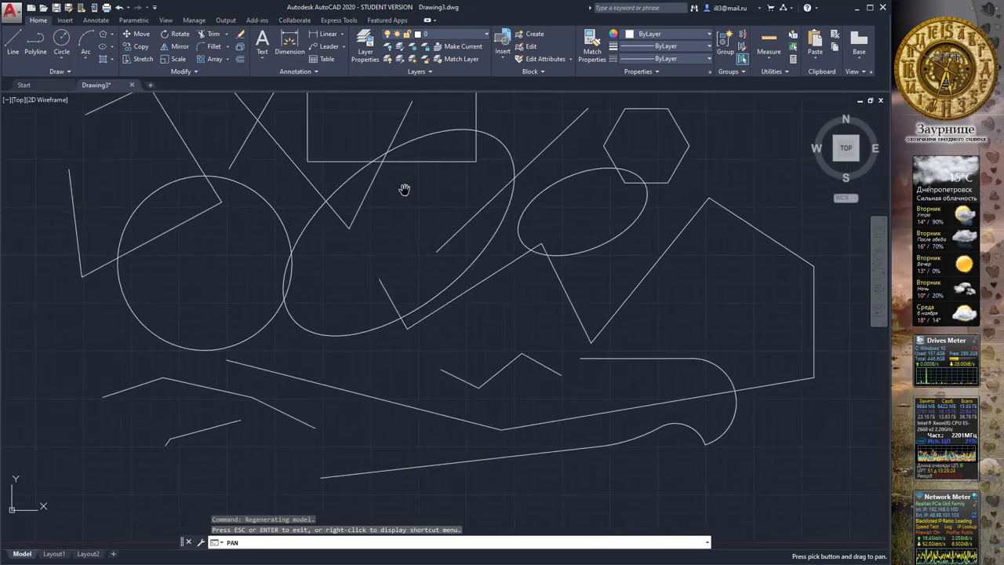
{"action": "mouse_move", "coordinate": [350, 394]}
{"action": "left_mouse_down"}
{"action": "mouse_move", "coordinate": [318, 340]}
{"action": "mouse_move", "coordinate": [321, 290]}
{"action": "left_mouse_up"}
{"action": "left_click_drag", "start_coordinate": [620, 251], "coordinate": [578, 273]}
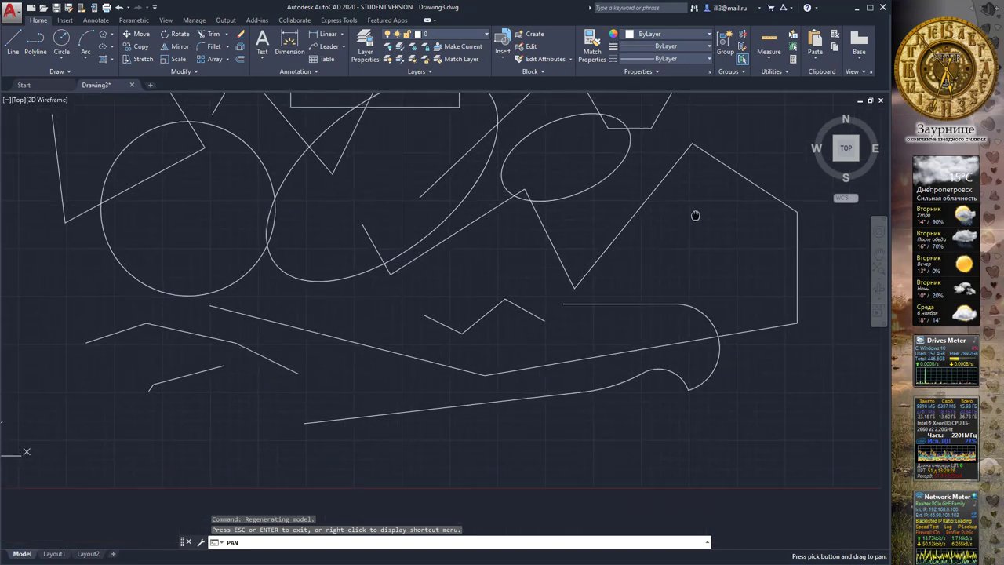
{"action": "left_click_drag", "start_coordinate": [698, 217], "coordinate": [637, 253]}
{"action": "left_click_drag", "start_coordinate": [639, 197], "coordinate": [629, 214]}
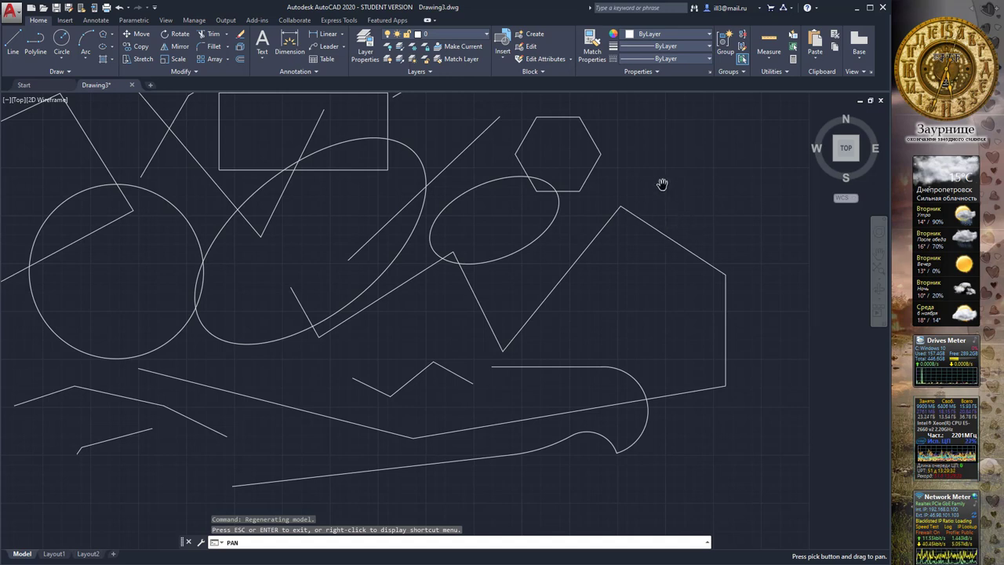
{"action": "key", "text": "Escape"}
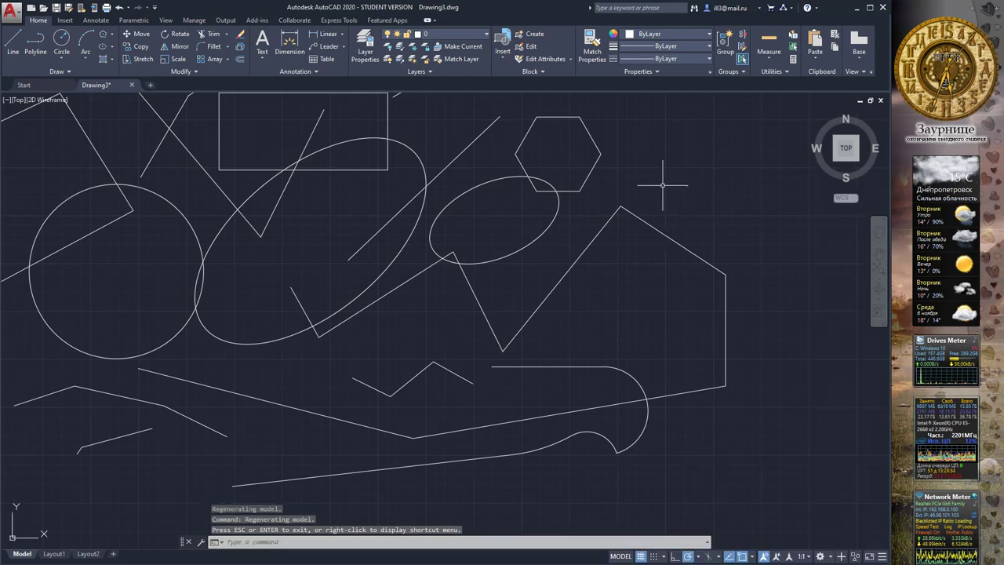
{"action": "mouse_move", "coordinate": [845, 148]}
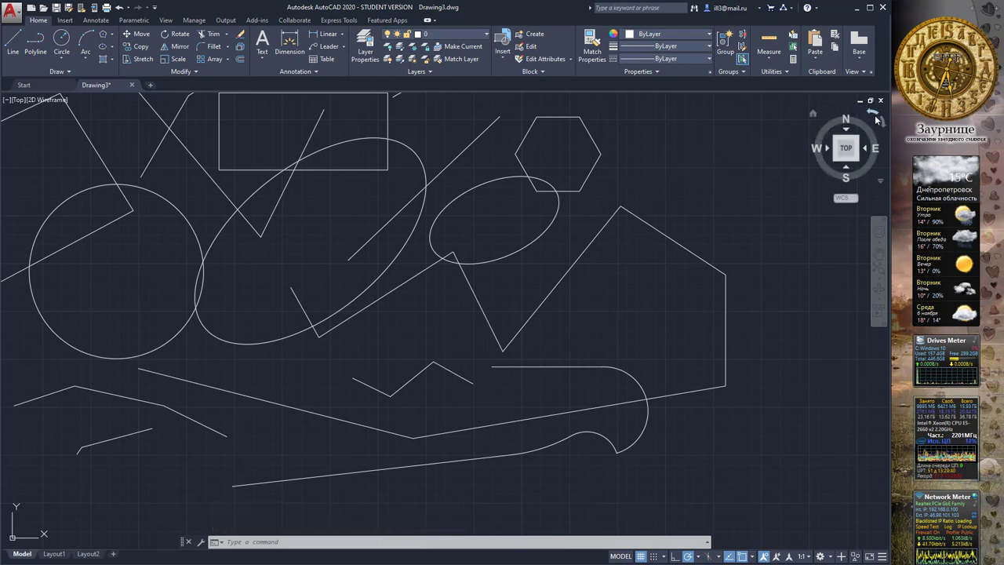
Rotate the Top view in 90° steps back to north-up, then try a corner view and orbit
{"action": "left_click", "coordinate": [873, 115]}
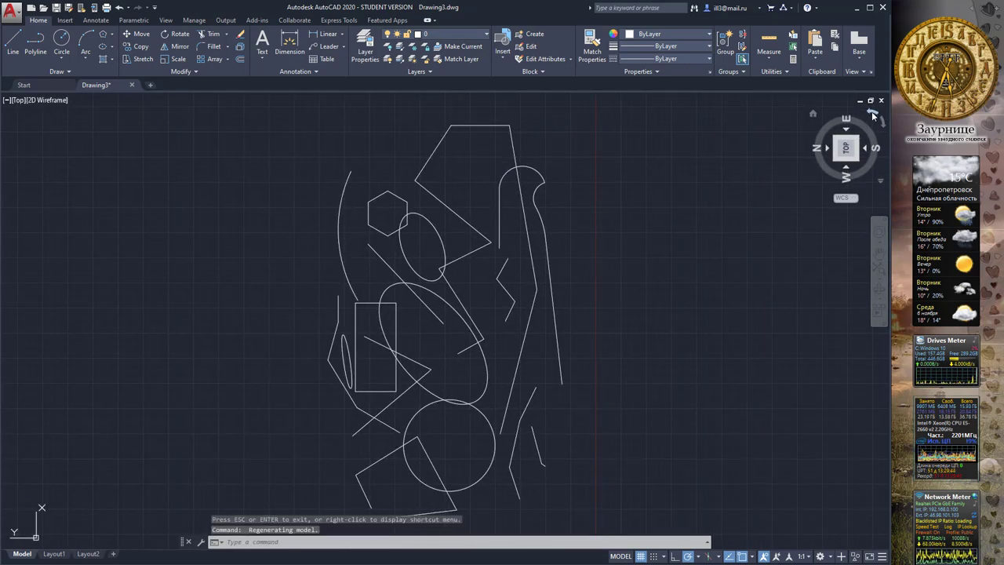
{"action": "left_click", "coordinate": [873, 116]}
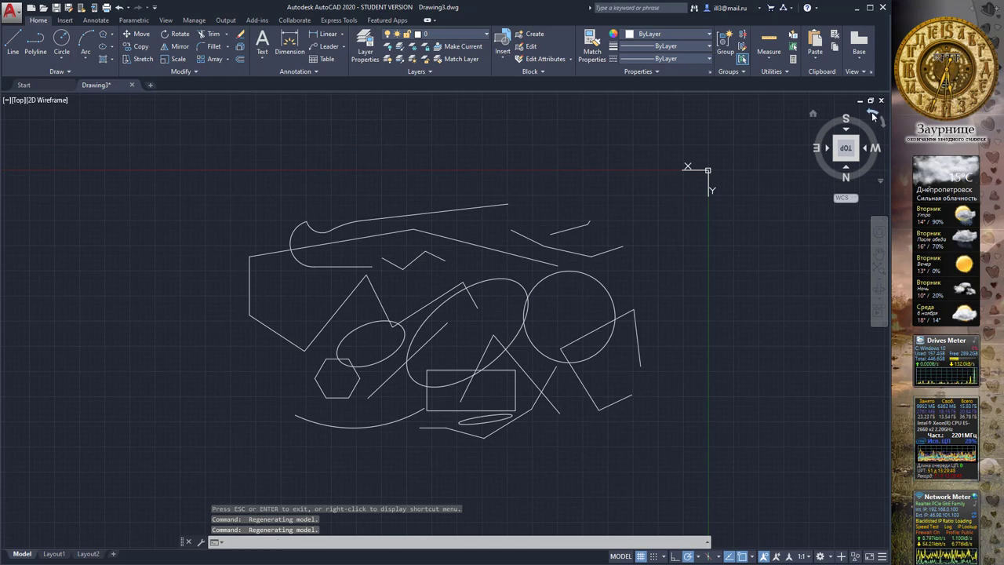
{"action": "left_click", "coordinate": [873, 115]}
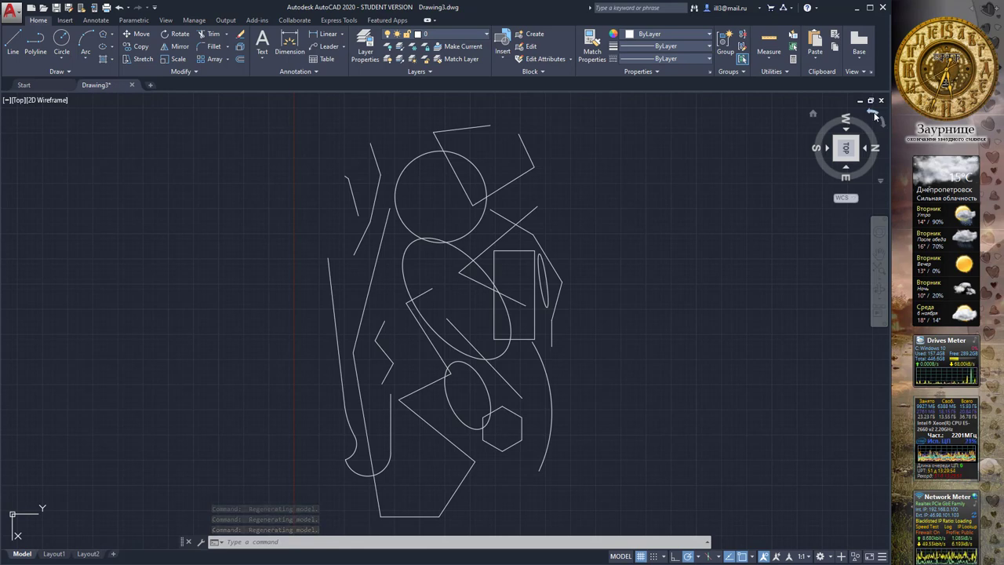
{"action": "left_click", "coordinate": [876, 115]}
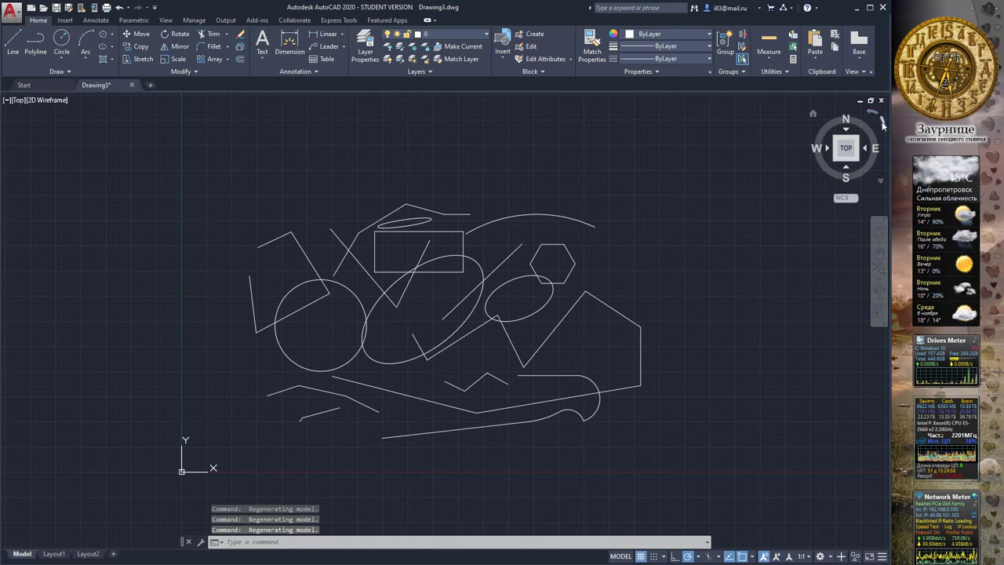
{"action": "left_click", "coordinate": [882, 122]}
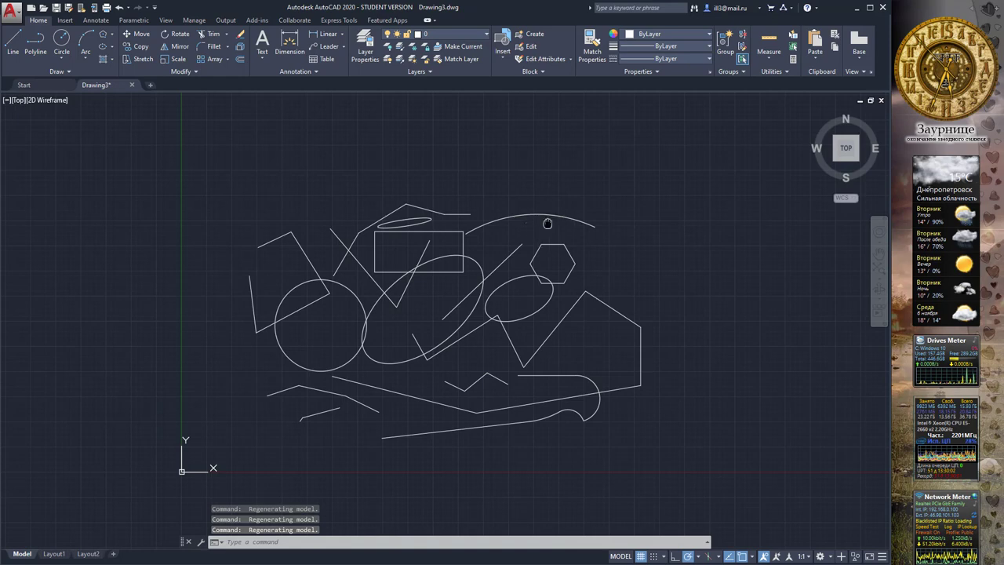
{"action": "middle_click_drag", "start_coordinate": [549, 224], "coordinate": [536, 213]}
{"action": "mouse_move", "coordinate": [845, 148]}
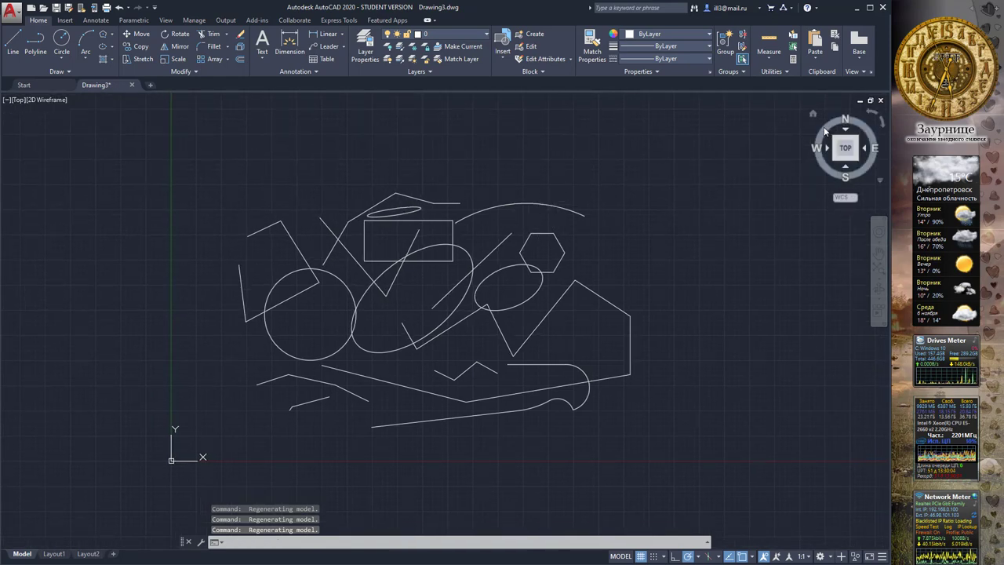
{"action": "mouse_move", "coordinate": [824, 126]}
{"action": "middle_mouse_down", "text": "shift"}
{"action": "mouse_move", "coordinate": [818, 154]}
{"action": "mouse_move", "coordinate": [830, 141]}
{"action": "mouse_move", "coordinate": [808, 157]}
{"action": "middle_mouse_up", "text": "shift"}
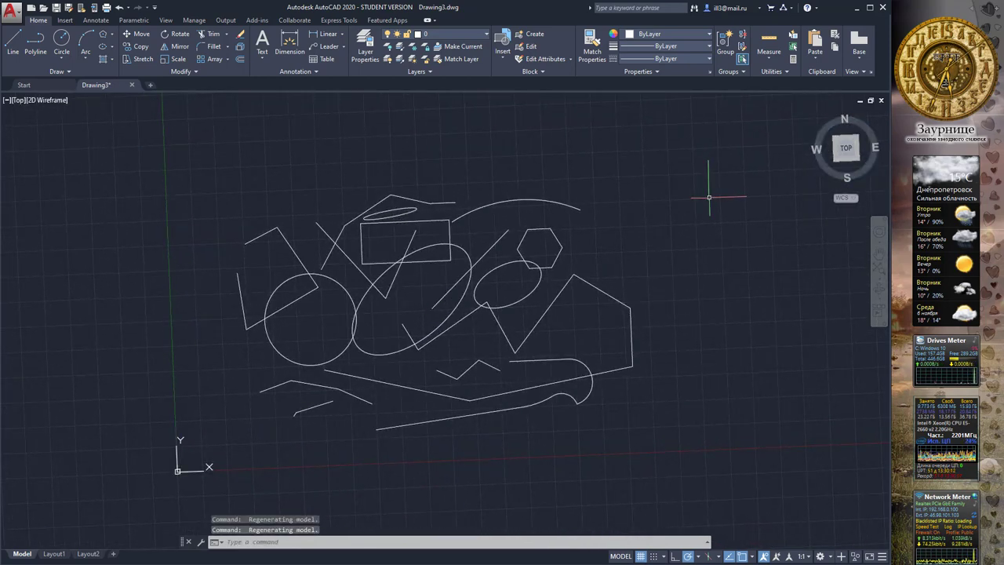
Undo back to the north-up Top view and zoom the sketch to fill the viewport
{"action": "key", "text": "ctrl+z"}
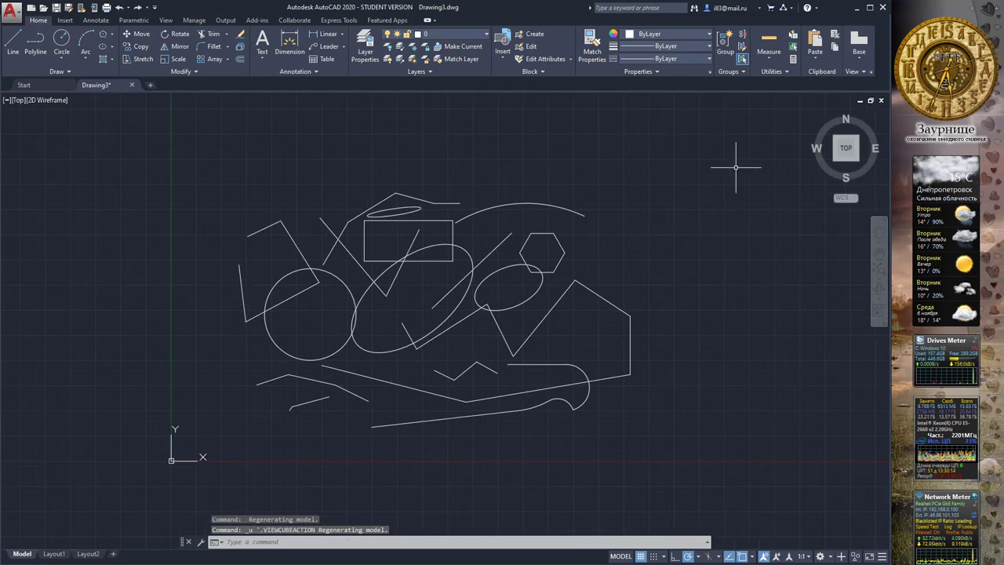
{"action": "middle_click_drag", "start_coordinate": [735, 161], "coordinate": [697, 169]}
{"action": "scroll", "coordinate": [470, 230], "scroll_direction": "up", "scroll_amount": 1}
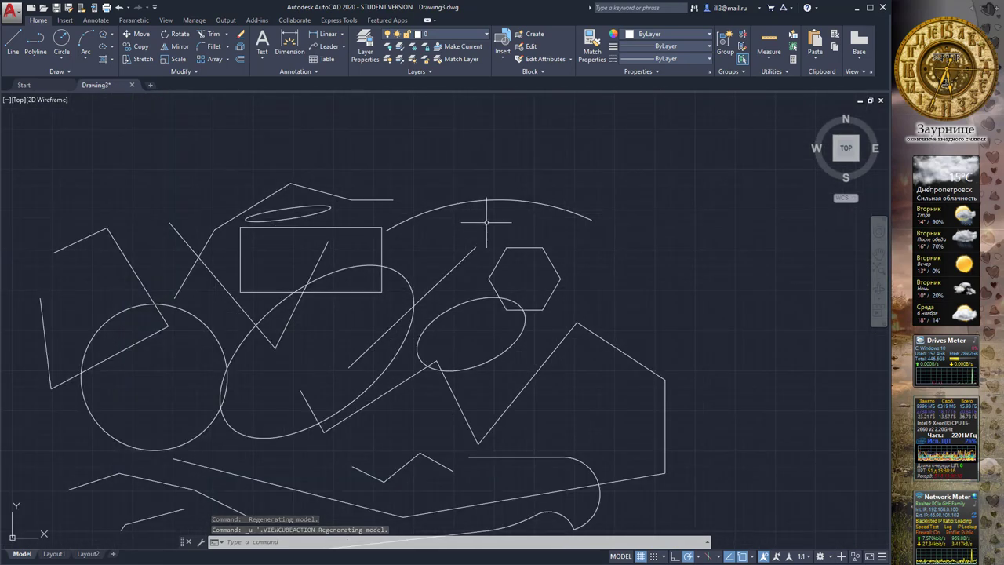
{"action": "middle_click_drag", "start_coordinate": [484, 217], "coordinate": [504, 208]}
{"action": "scroll", "coordinate": [565, 211], "scroll_direction": "up", "scroll_amount": 1}
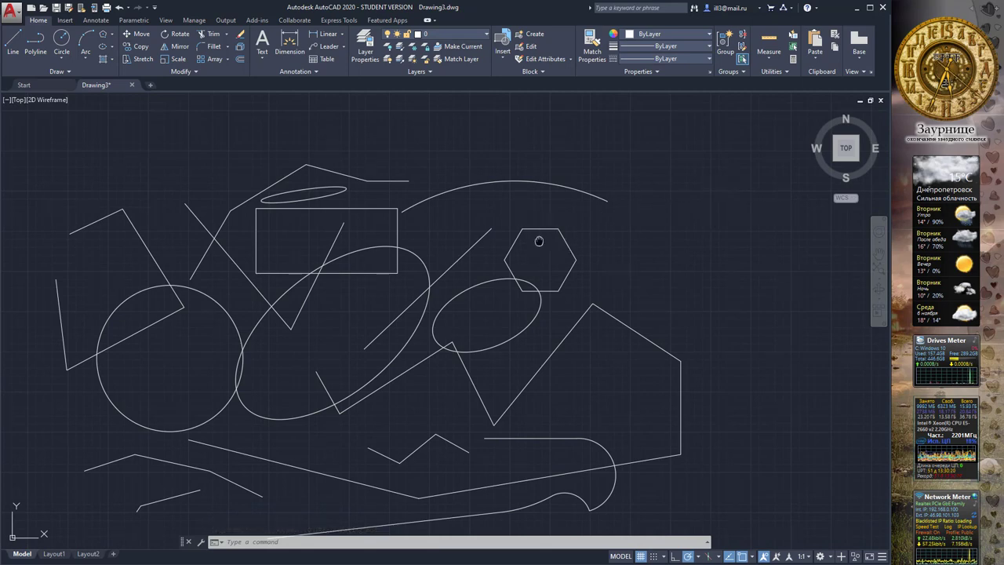
{"action": "middle_click_drag", "start_coordinate": [538, 240], "coordinate": [549, 192]}
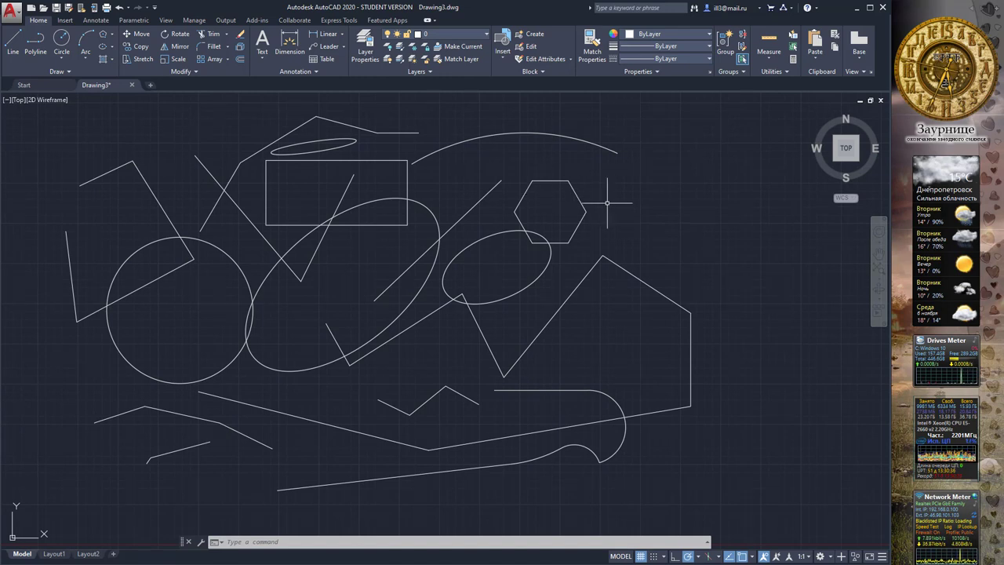
Draw several selection windows on empty canvas that catch no shapes
{"action": "left_click", "coordinate": [672, 174]}
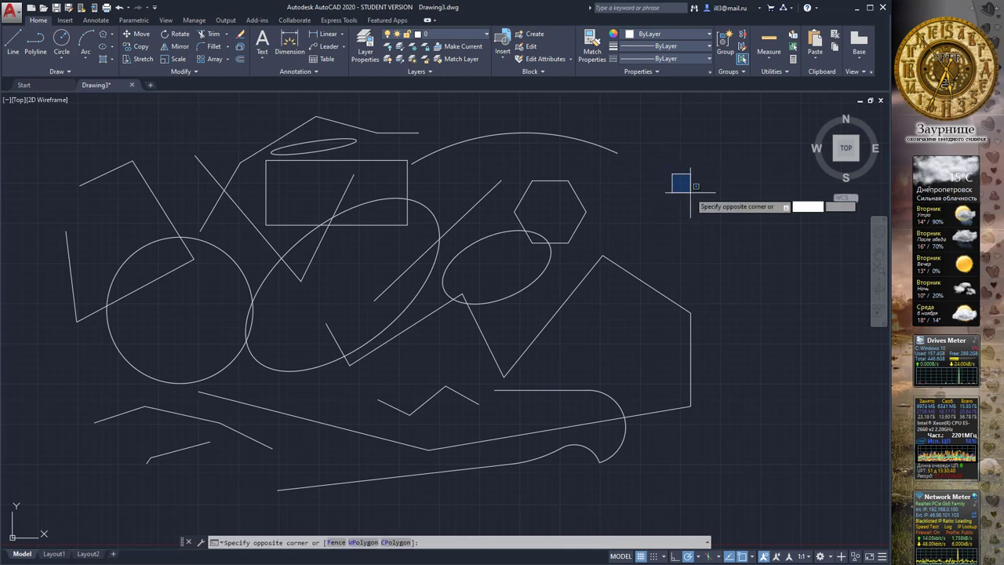
{"action": "left_click", "coordinate": [701, 191]}
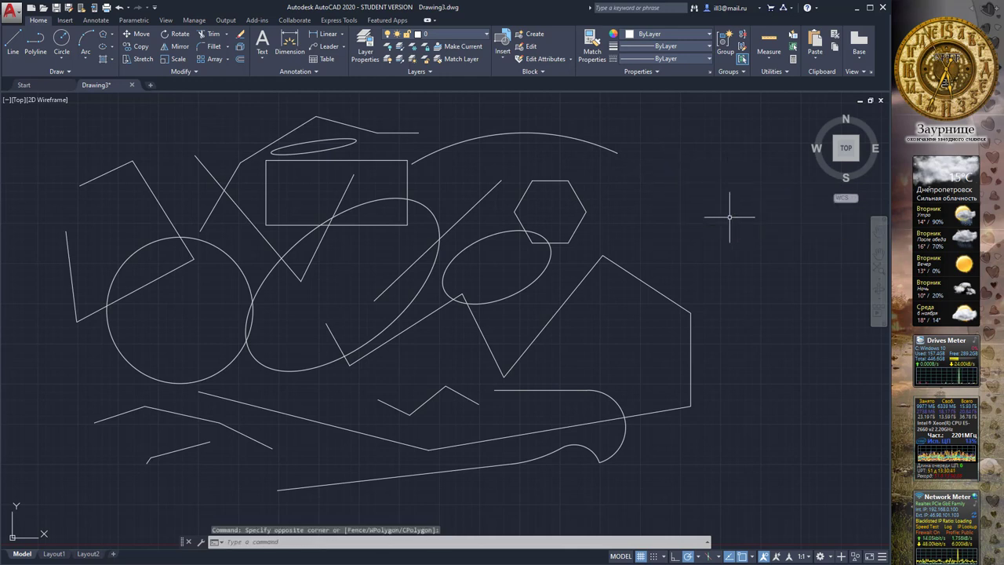
{"action": "left_click", "coordinate": [621, 174]}
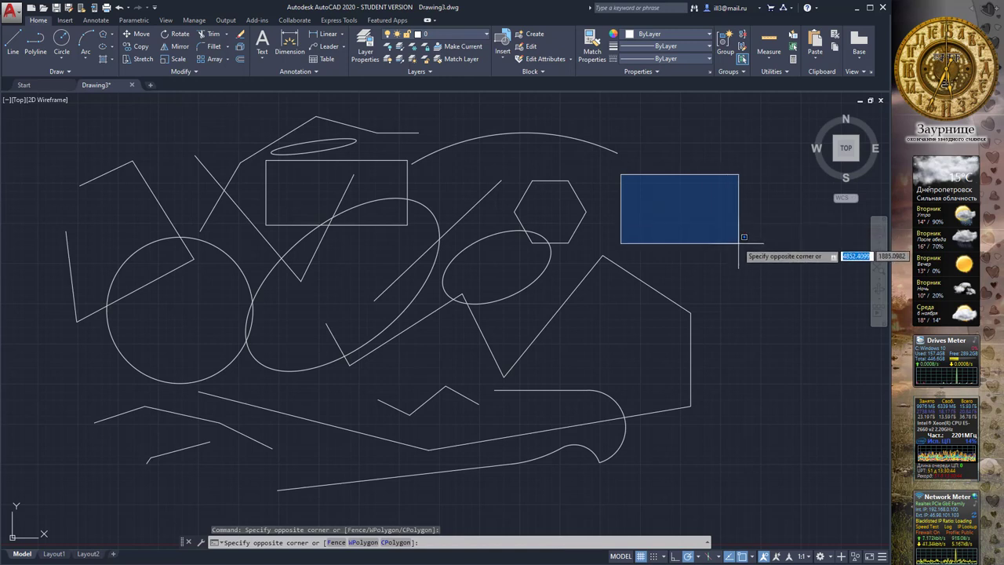
{"action": "left_click", "coordinate": [758, 268]}
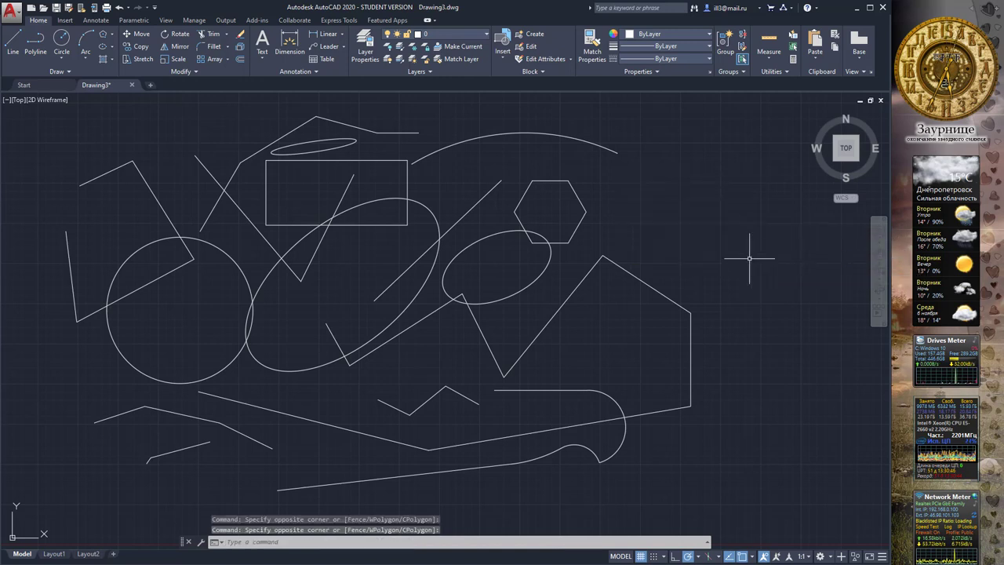
{"action": "left_click", "coordinate": [532, 161]}
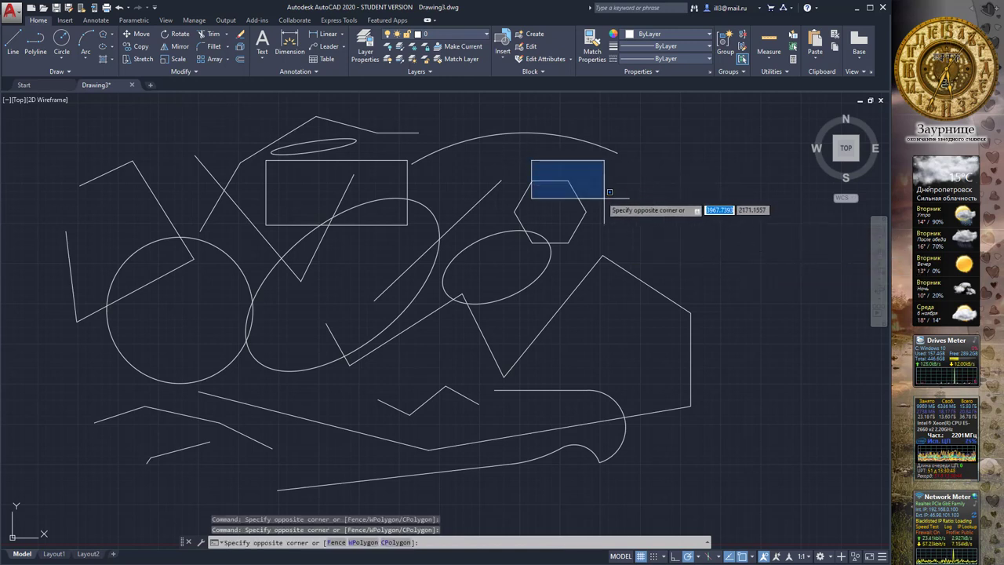
{"action": "left_click", "coordinate": [647, 220]}
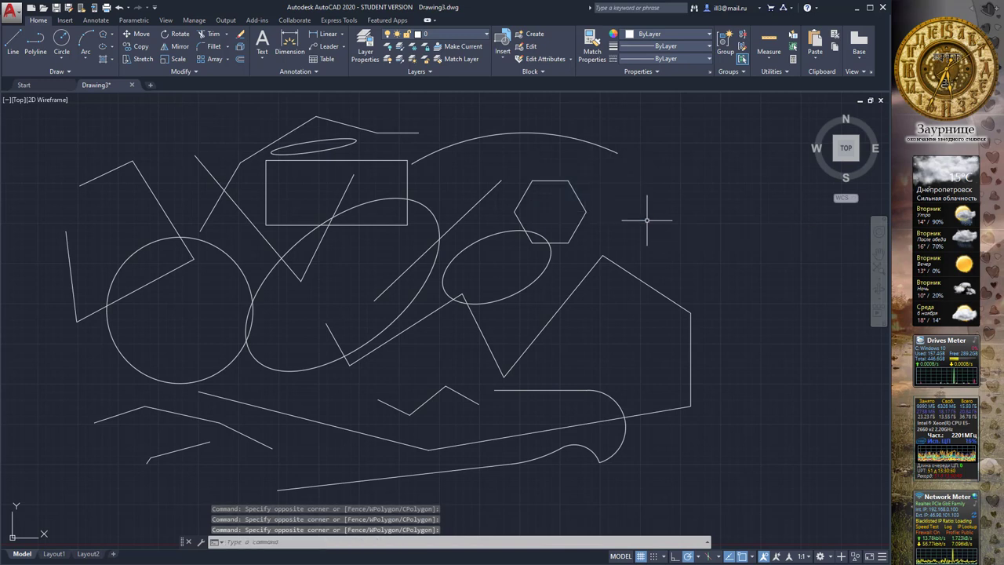
{"action": "left_click", "coordinate": [500, 167]}
{"action": "left_click", "coordinate": [536, 171]}
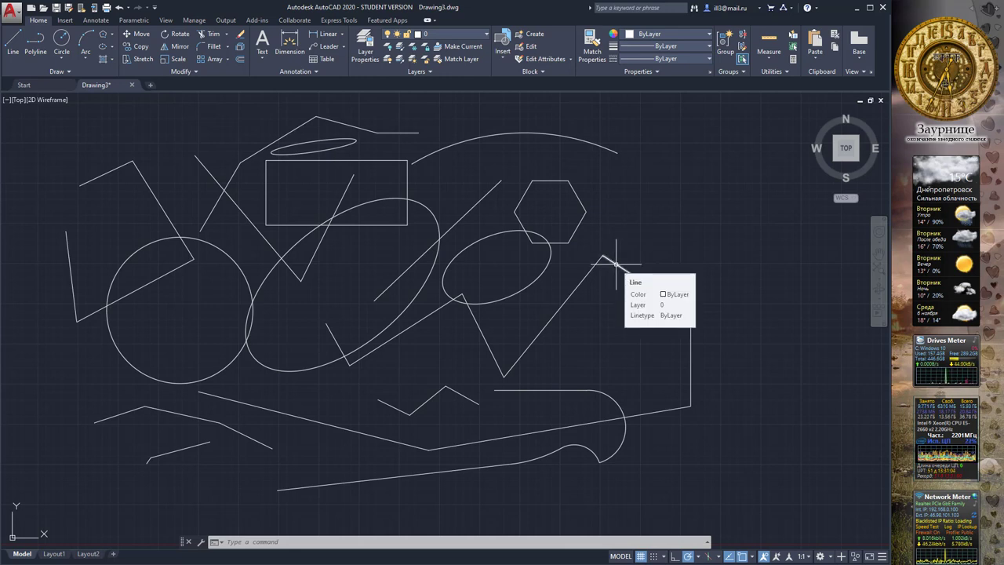
Select the sloping line segment and add the hexagon to the selection, then zoom in
{"action": "left_click", "coordinate": [616, 263]}
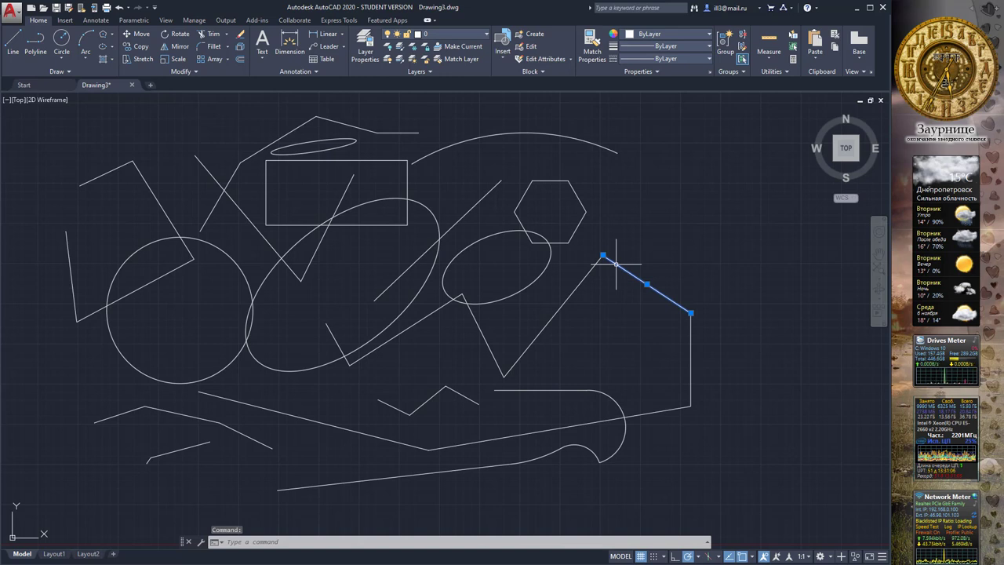
{"action": "left_click", "coordinate": [578, 222]}
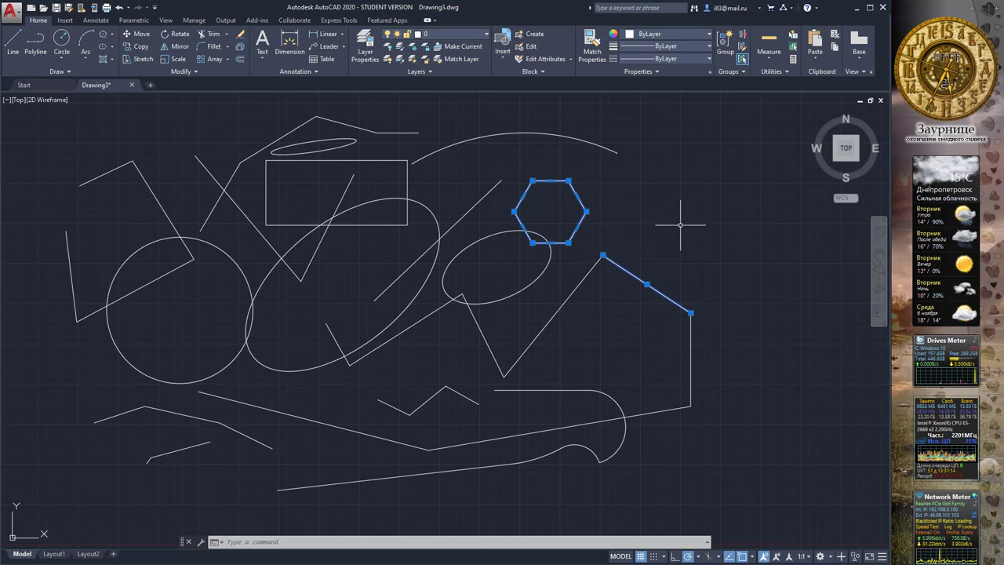
{"action": "scroll", "coordinate": [681, 224], "scroll_direction": "up", "scroll_amount": 2}
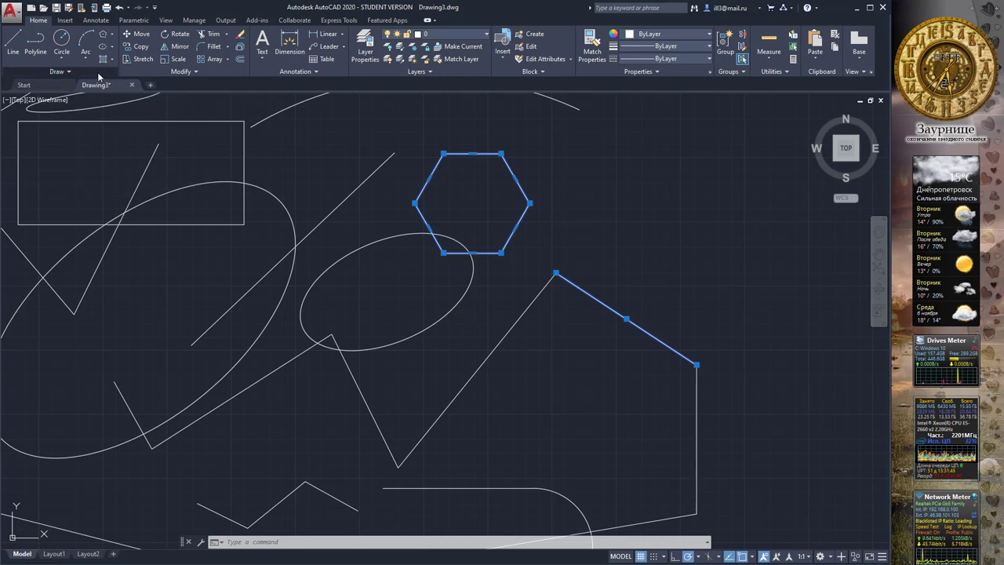
Browse the colour, lineweight and linetype lists for the selection, leaving them unchanged
{"action": "left_click", "coordinate": [711, 36]}
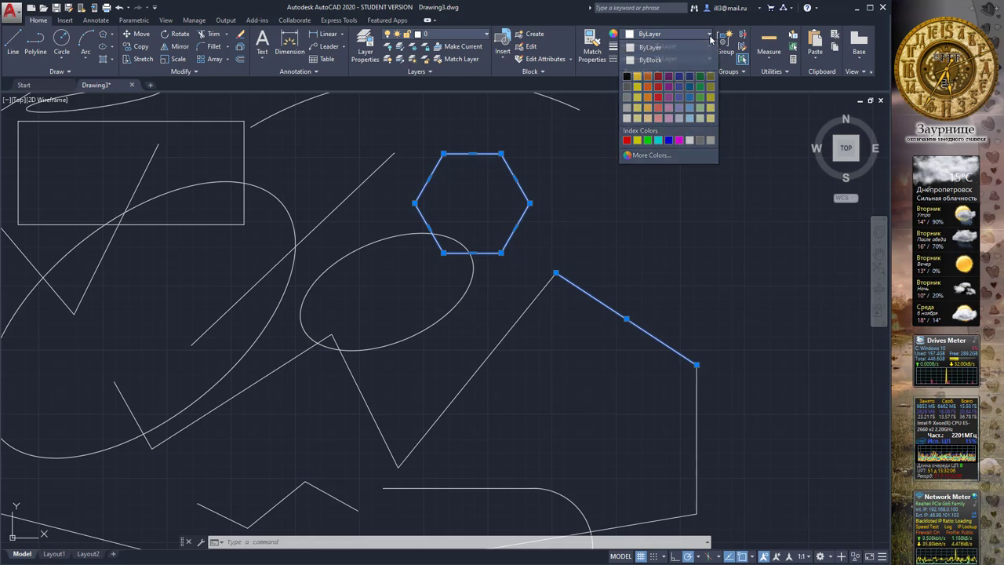
{"action": "left_click", "coordinate": [710, 49]}
{"action": "left_click", "coordinate": [710, 46]}
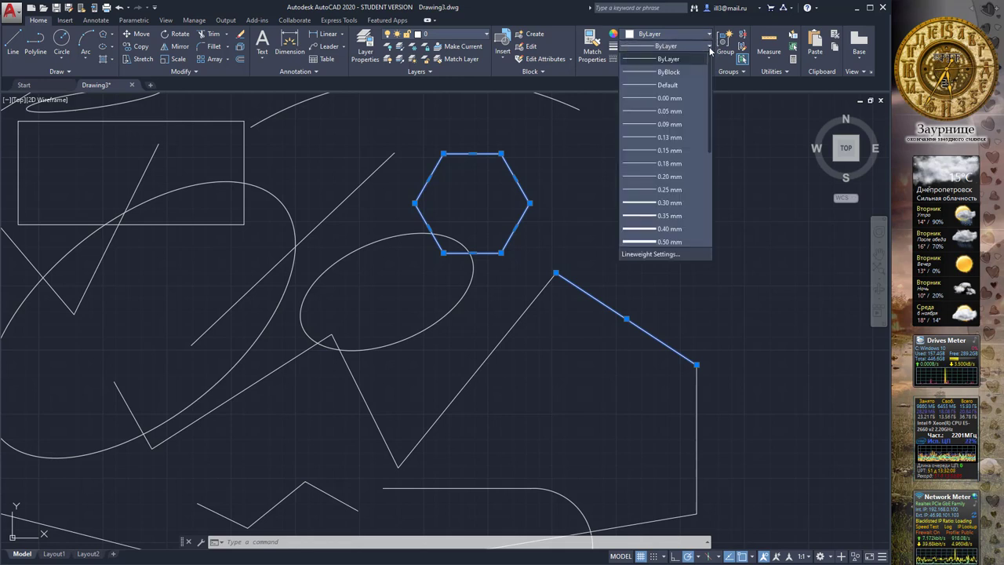
{"action": "left_click", "coordinate": [709, 46]}
{"action": "left_click", "coordinate": [706, 60]}
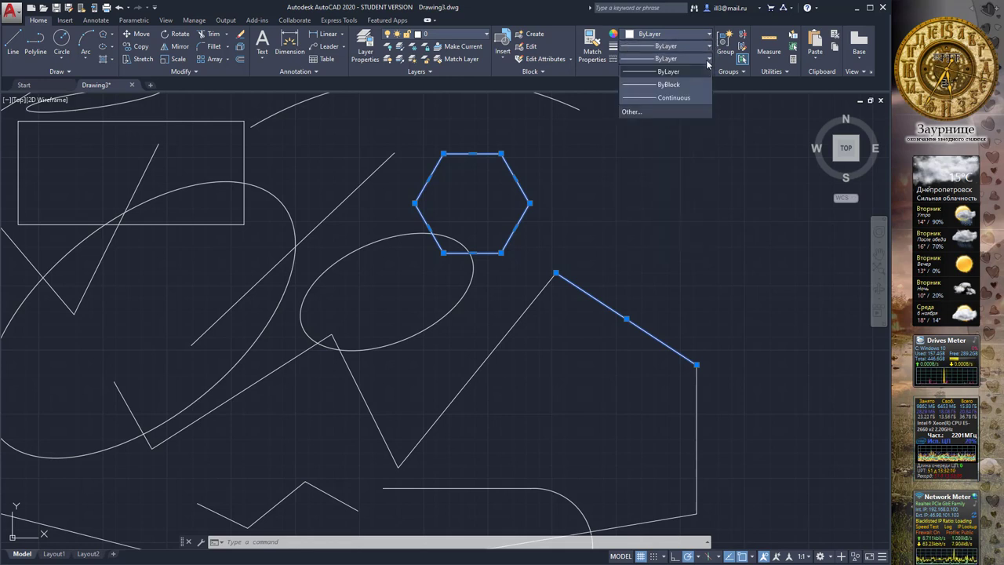
{"action": "left_click", "coordinate": [706, 60]}
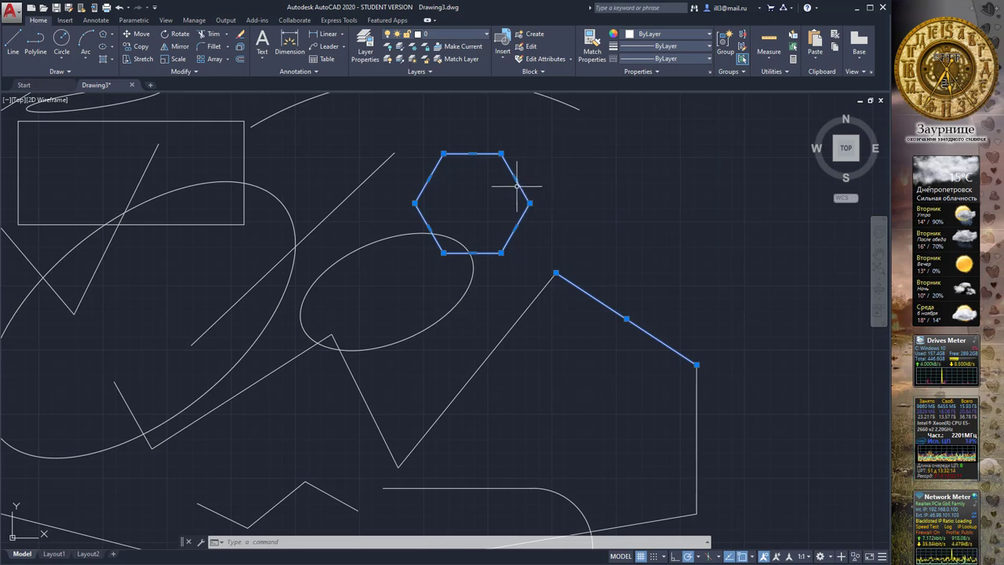
Copy the selected hexagon and line and paste them on the right
{"action": "key", "text": "ctrl+c"}
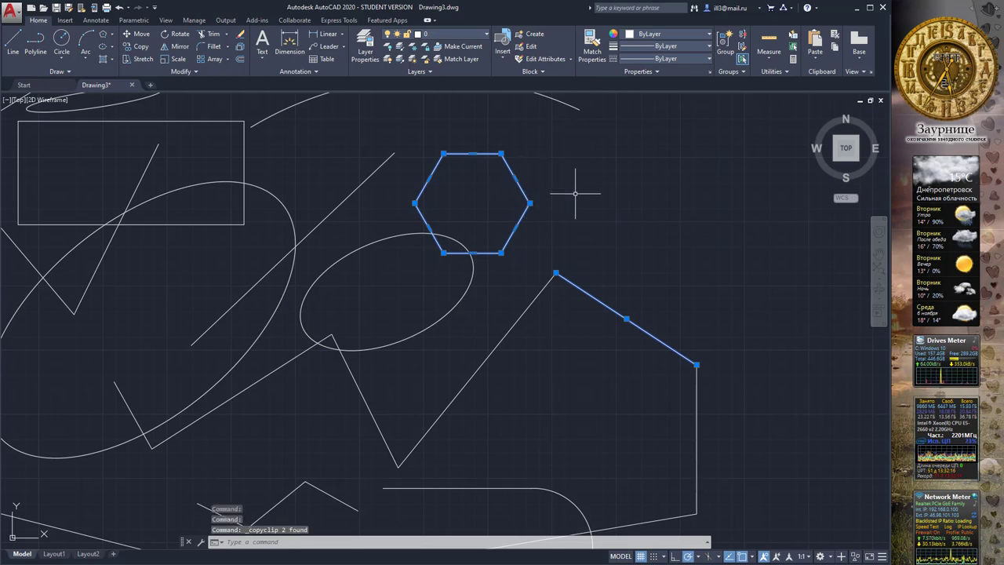
{"action": "key", "text": "ctrl+v"}
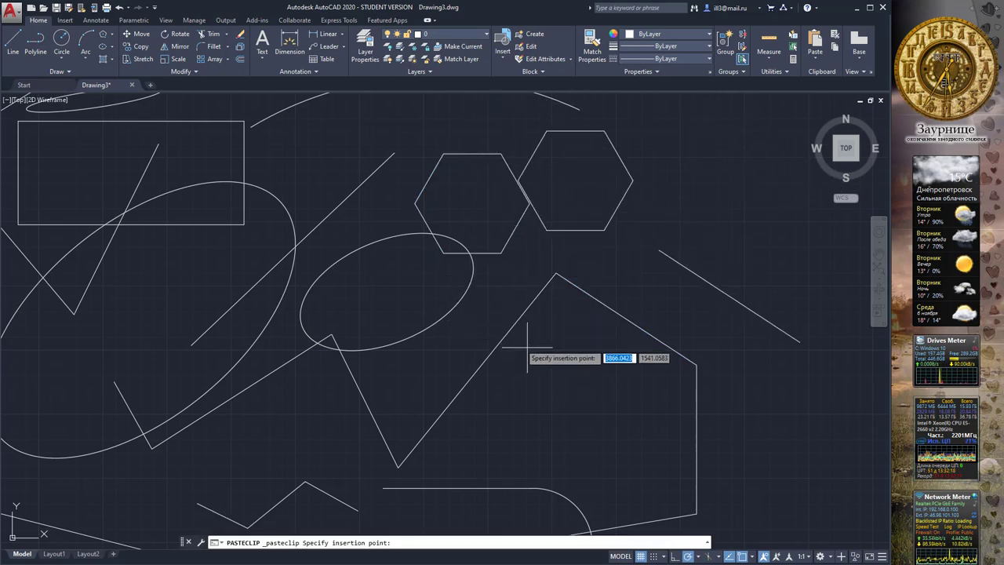
{"action": "left_click", "coordinate": [571, 368]}
Select the copied hexagon, paste an extra copy to the right, then delete it
{"action": "left_click", "coordinate": [583, 186]}
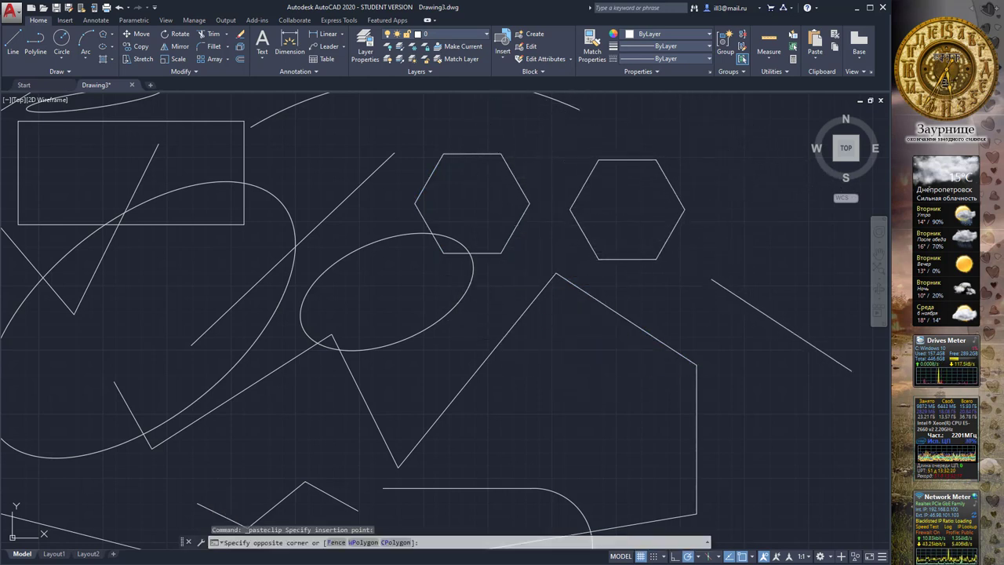
{"action": "left_click", "coordinate": [584, 188]}
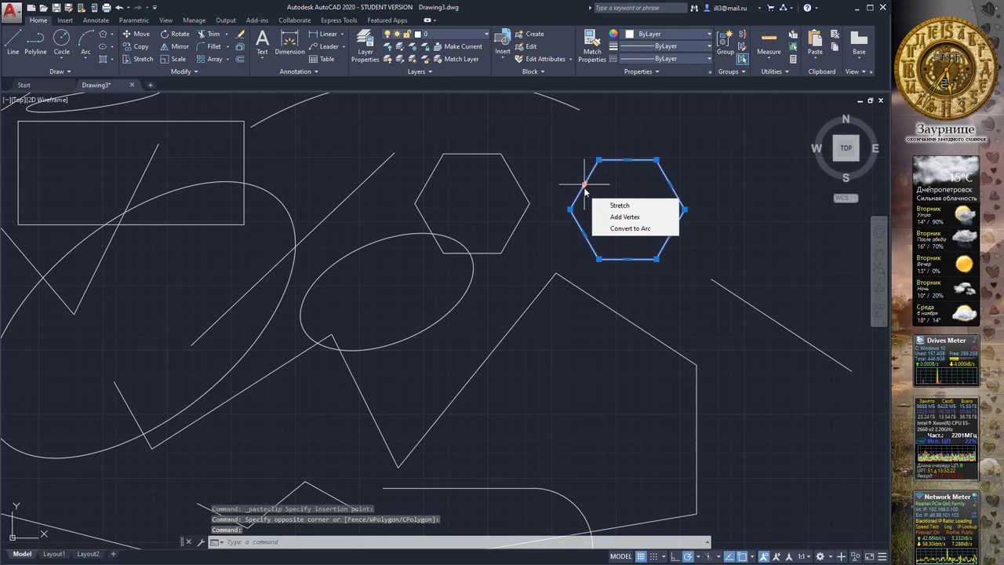
{"action": "left_click", "coordinate": [601, 171]}
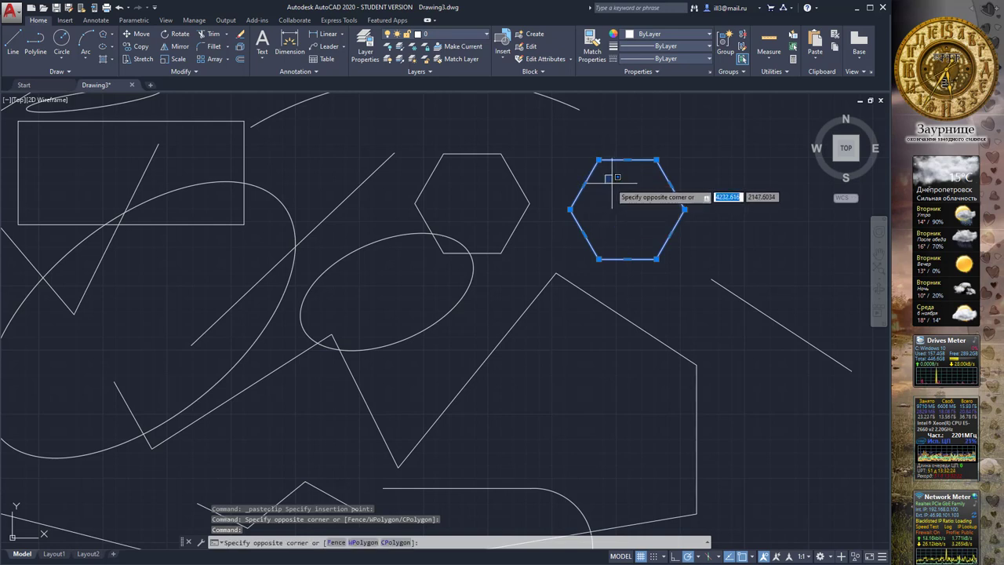
{"action": "key", "text": "ctrl+c"}
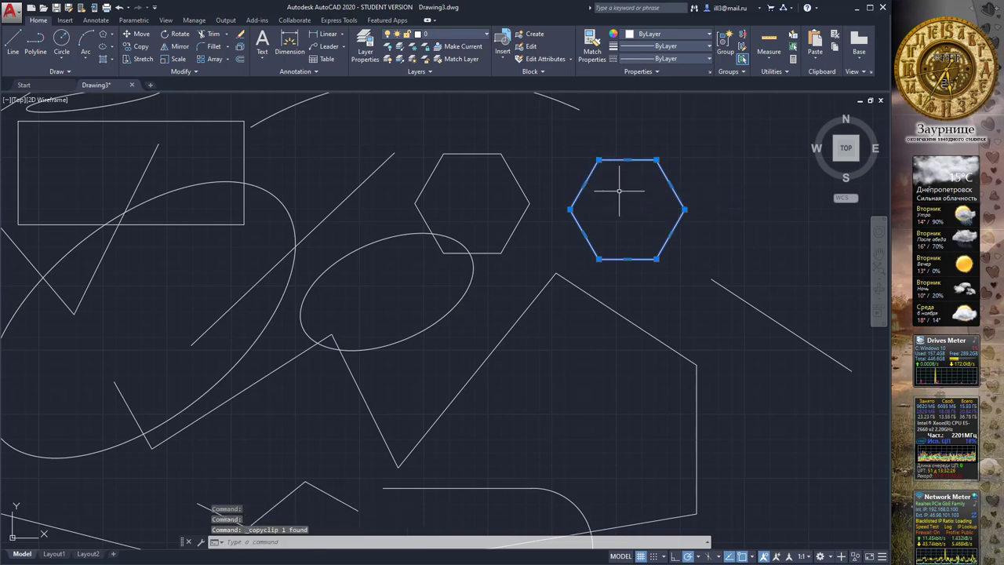
{"action": "key", "text": "ctrl+v"}
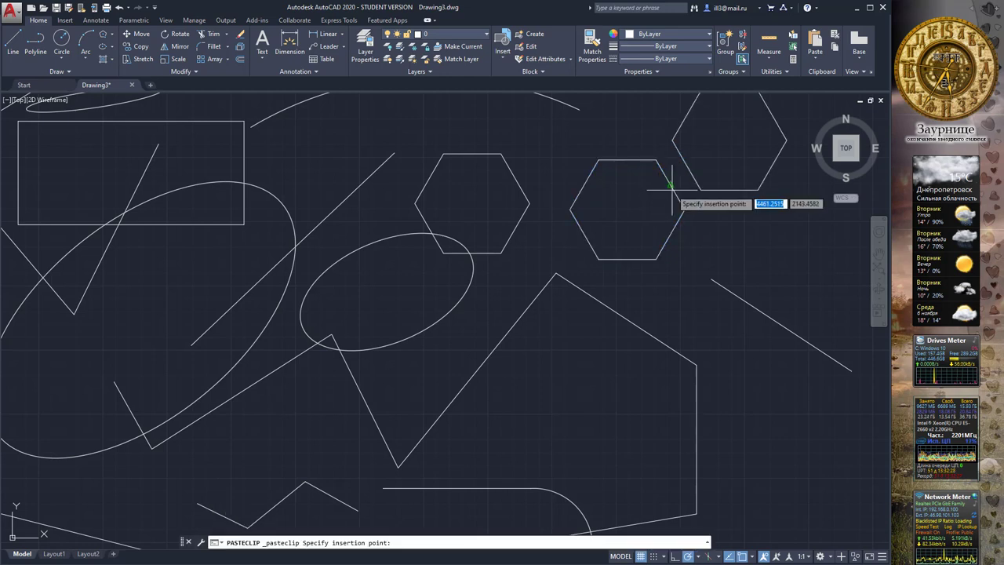
{"action": "left_click", "coordinate": [696, 231]}
{"action": "key", "text": "Delete"}
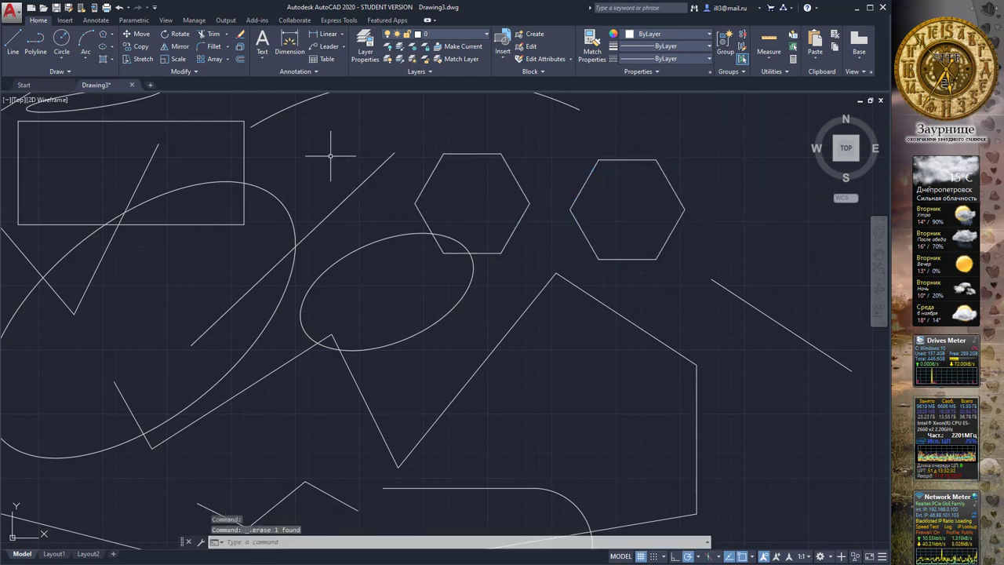
Erase the diagonal line, the small ellipse and the upper-middle hexagon together
{"action": "left_click", "coordinate": [339, 197]}
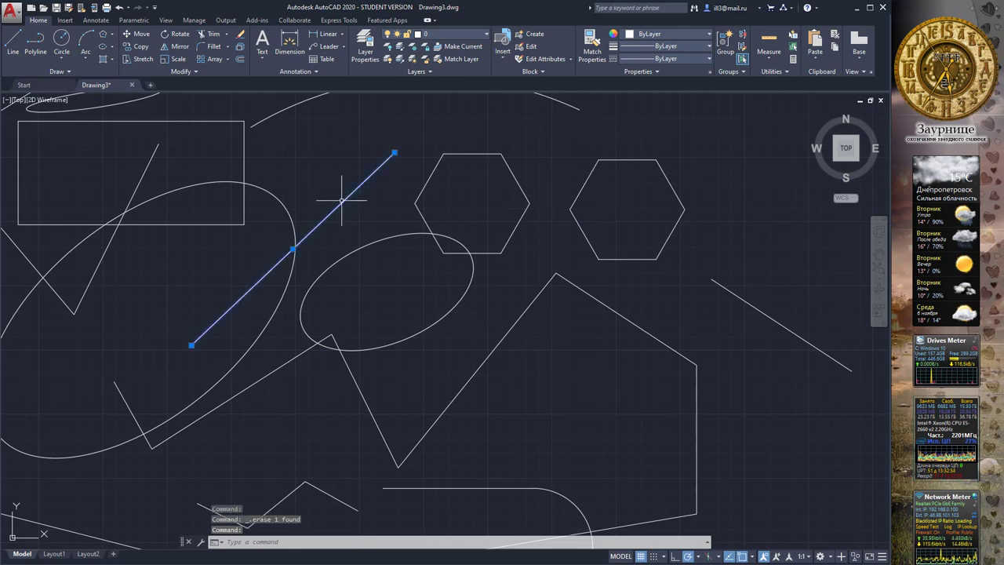
{"action": "left_click", "coordinate": [405, 233]}
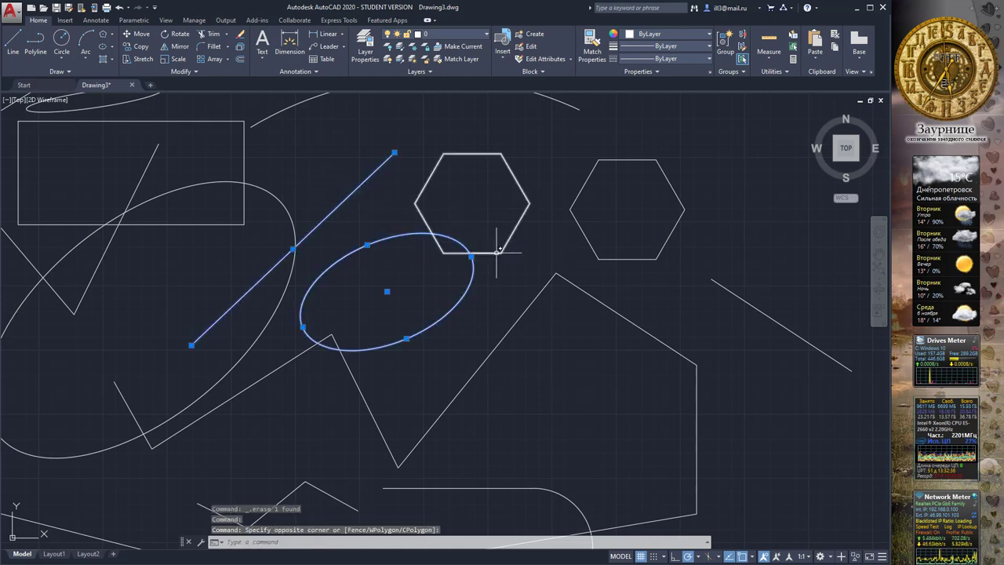
{"action": "left_click", "coordinate": [493, 253]}
{"action": "key", "text": "Delete"}
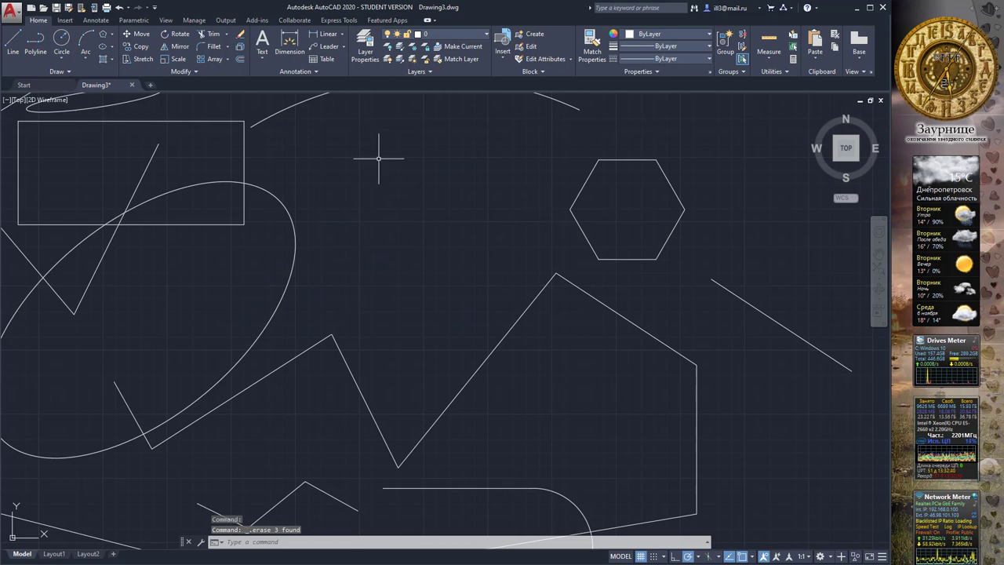
{"action": "left_click", "coordinate": [653, 73]}
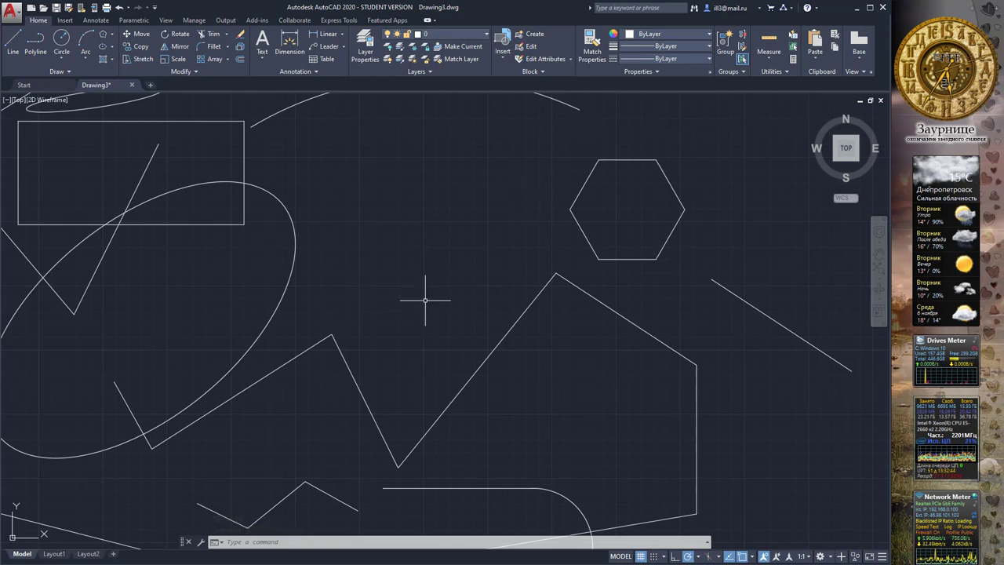
{"action": "left_click", "coordinate": [539, 289]}
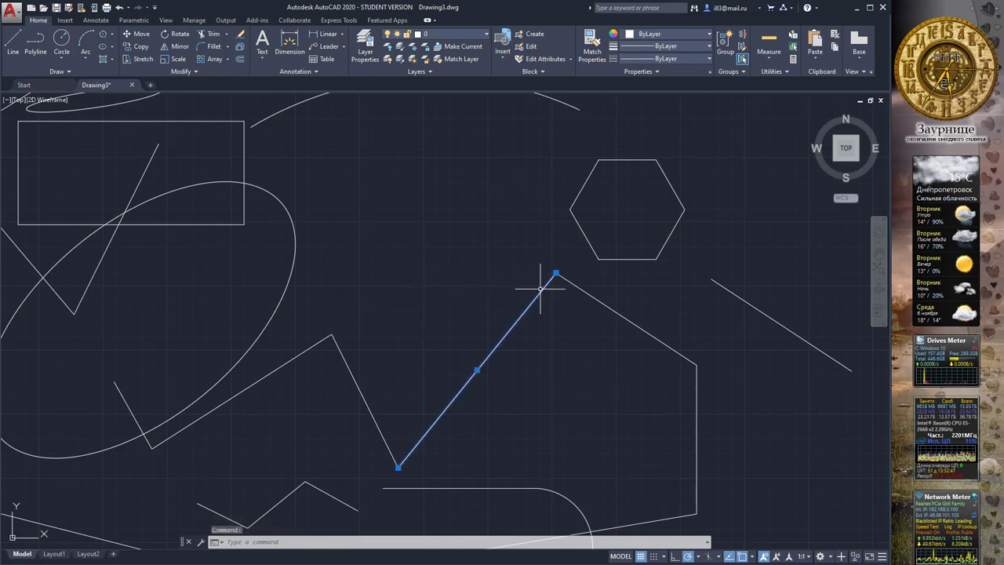
{"action": "left_click", "coordinate": [591, 250]}
{"action": "left_click", "coordinate": [584, 235]}
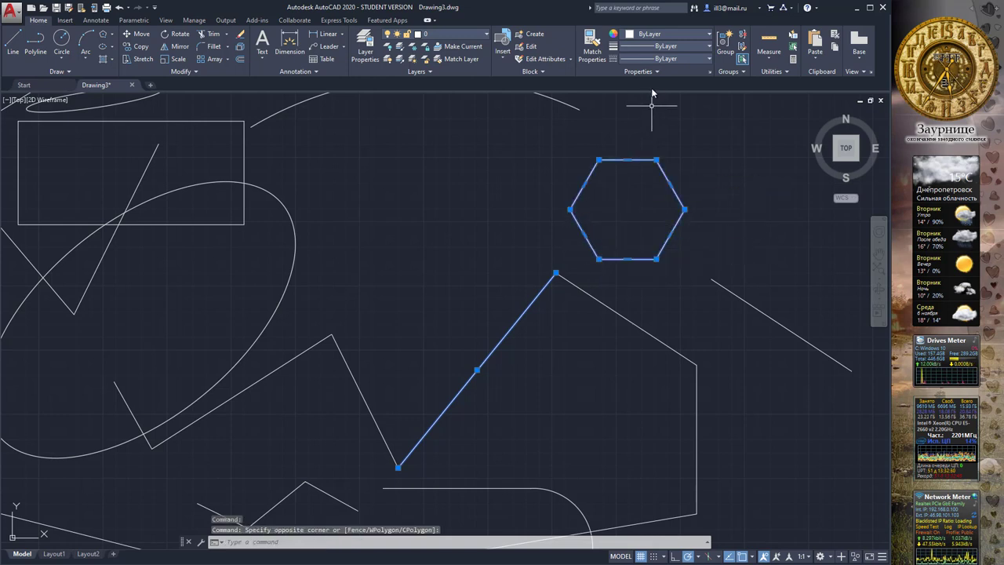
{"action": "left_click", "coordinate": [709, 34]}
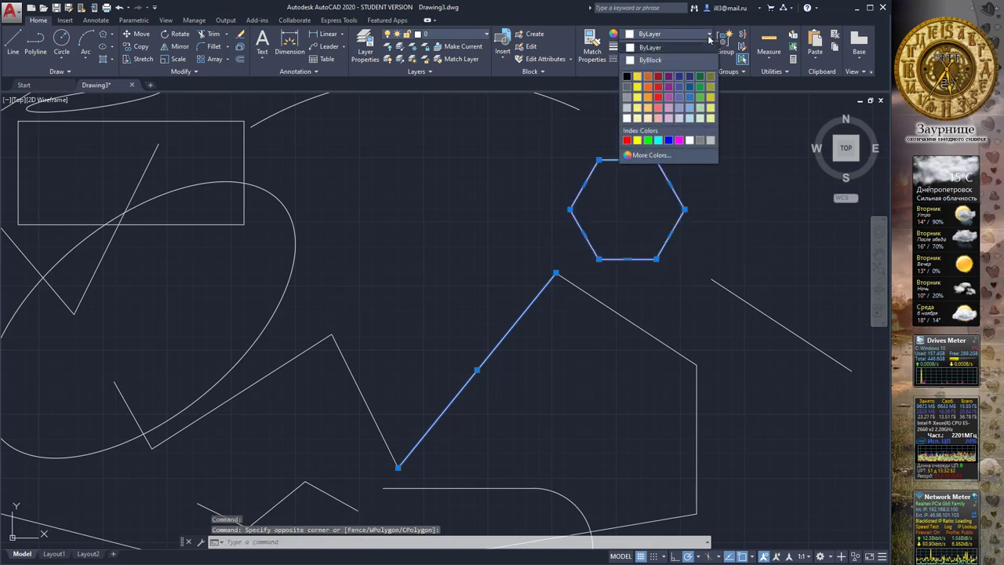
{"action": "left_click", "coordinate": [678, 76]}
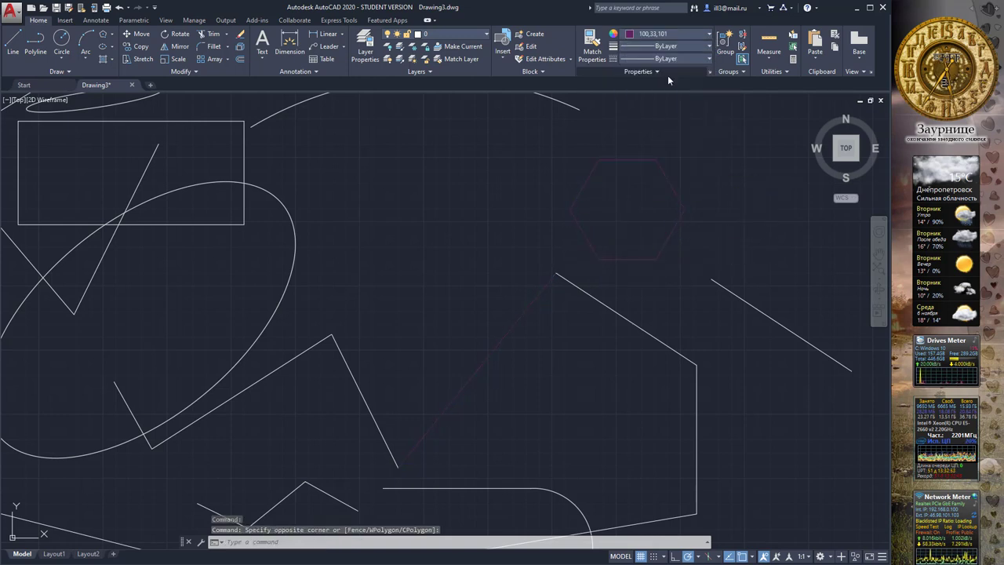
{"action": "left_click", "coordinate": [486, 191]}
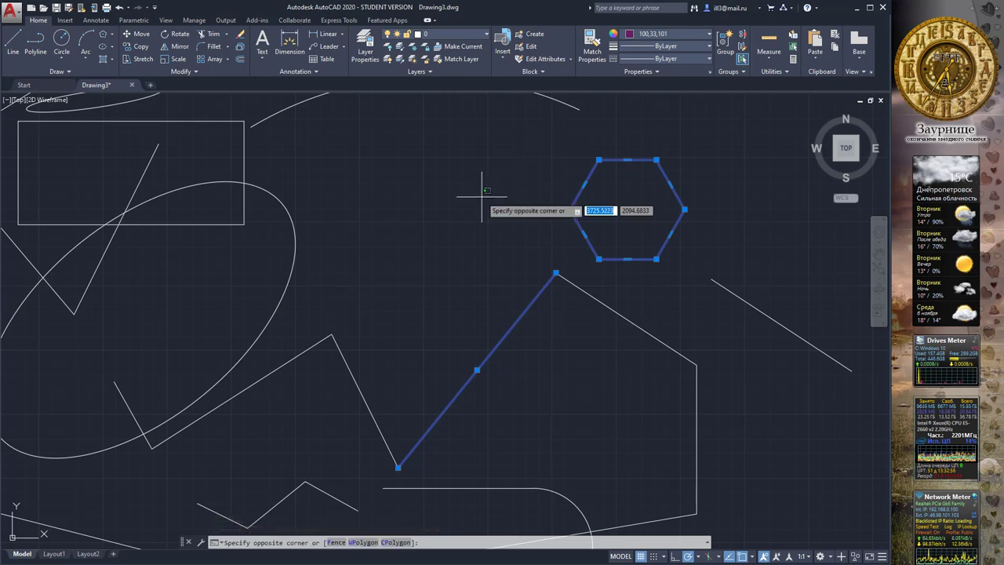
{"action": "left_click", "coordinate": [451, 196]}
{"action": "key", "text": "Escape"}
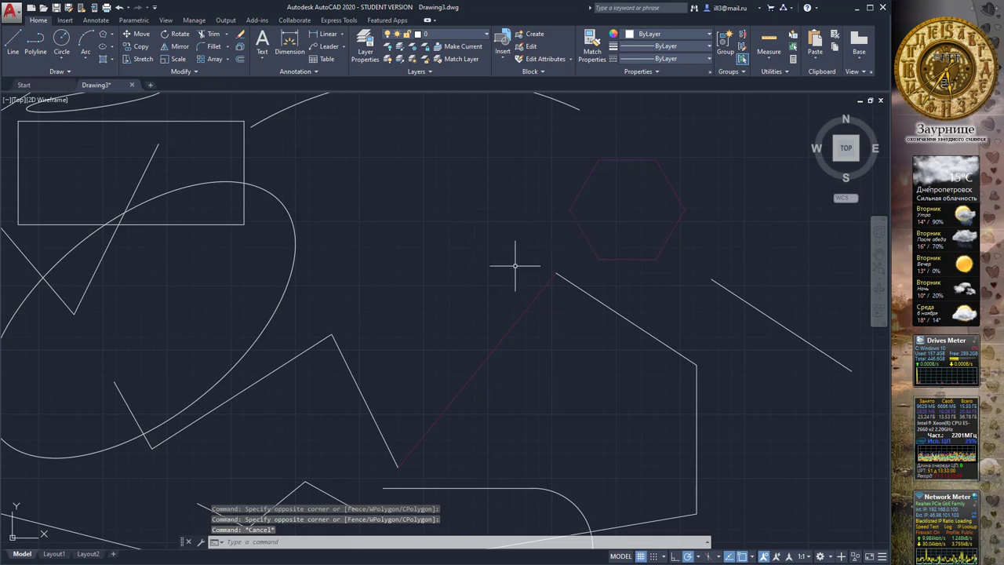
{"action": "left_click", "coordinate": [288, 286]}
{"action": "left_click", "coordinate": [288, 284]}
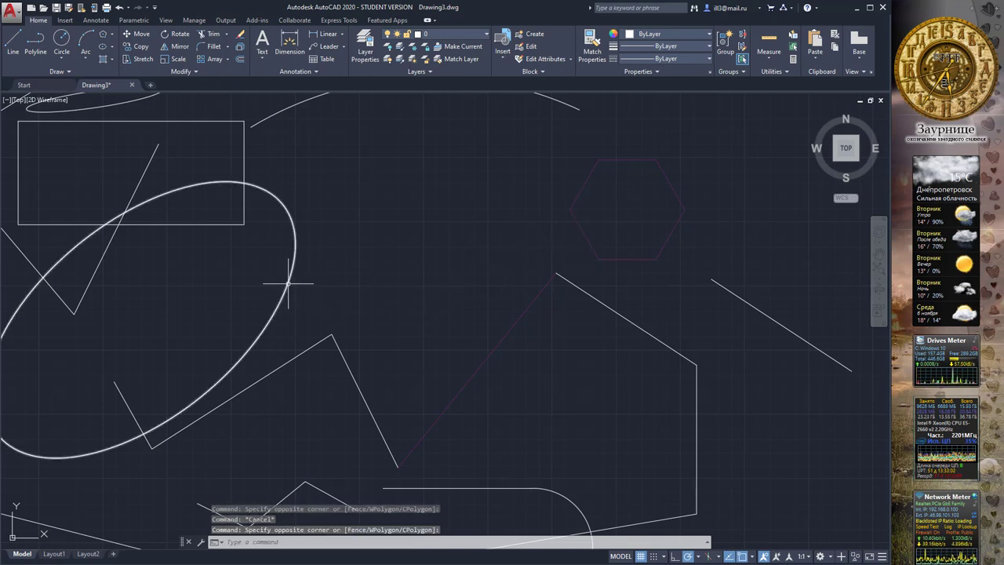
{"action": "left_click", "coordinate": [288, 284]}
{"action": "left_click", "coordinate": [332, 336]}
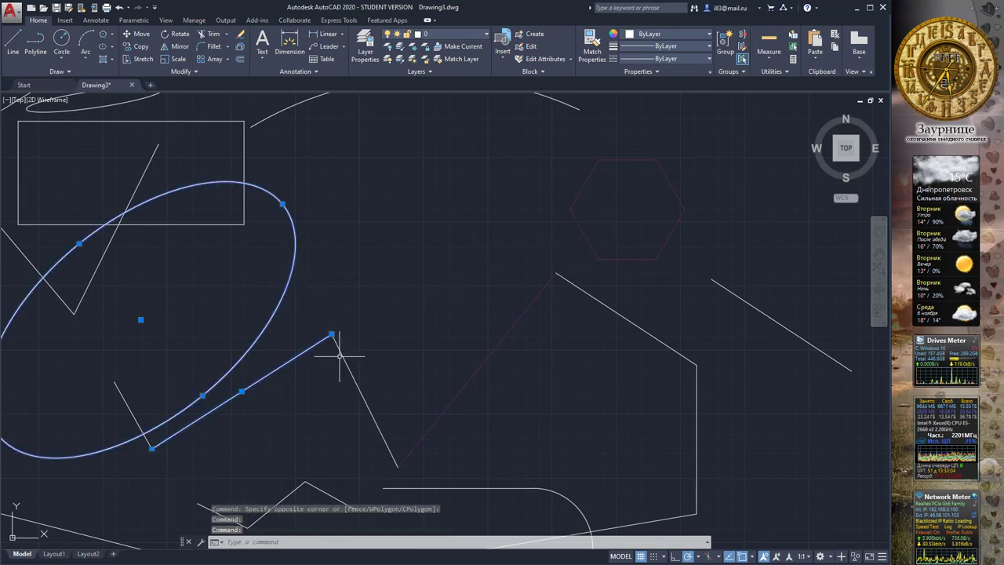
{"action": "left_click", "coordinate": [340, 356]}
{"action": "left_click", "coordinate": [336, 348]}
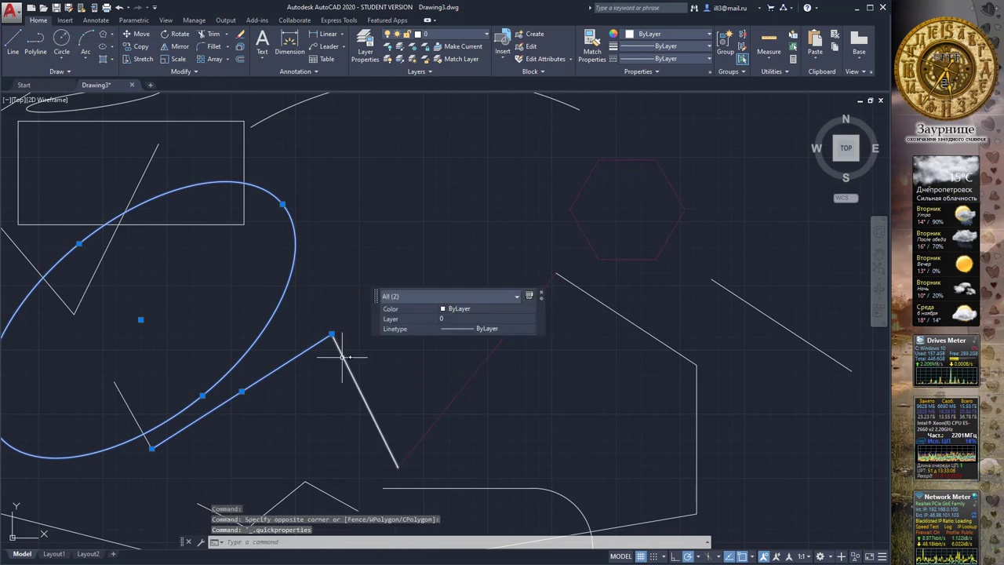
{"action": "left_click", "coordinate": [540, 294]}
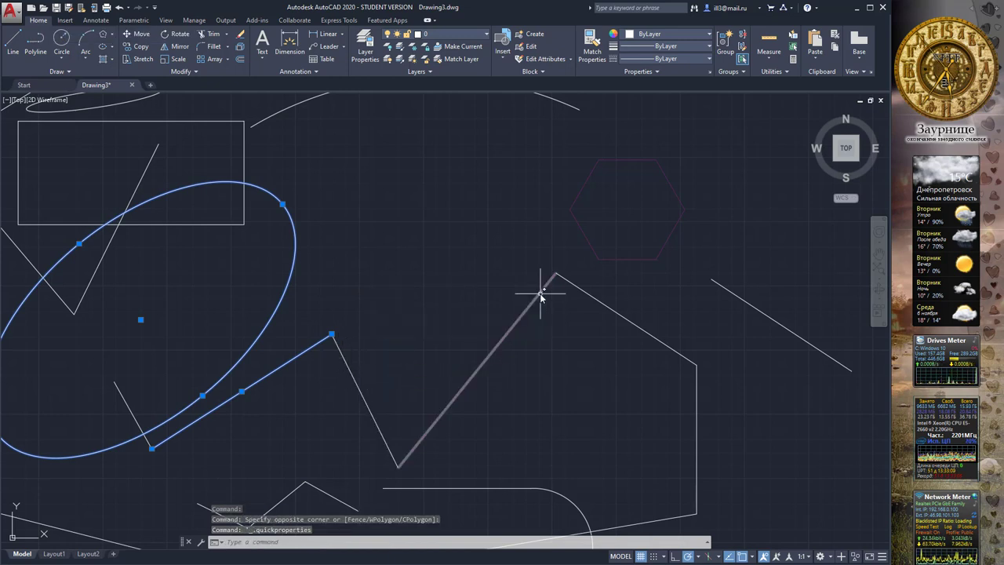
{"action": "left_click", "coordinate": [505, 336]}
{"action": "left_click", "coordinate": [356, 383]}
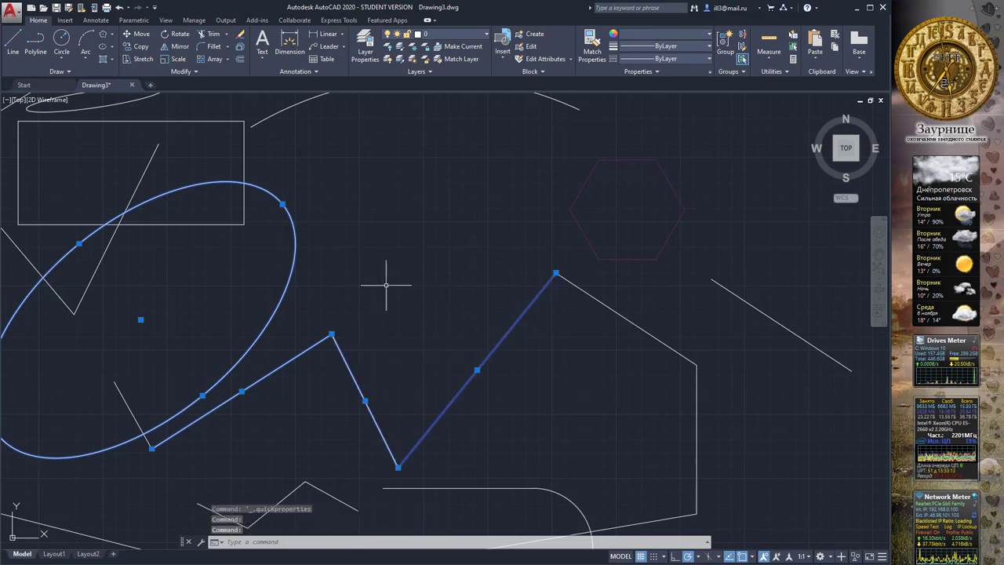
{"action": "key", "text": "Escape"}
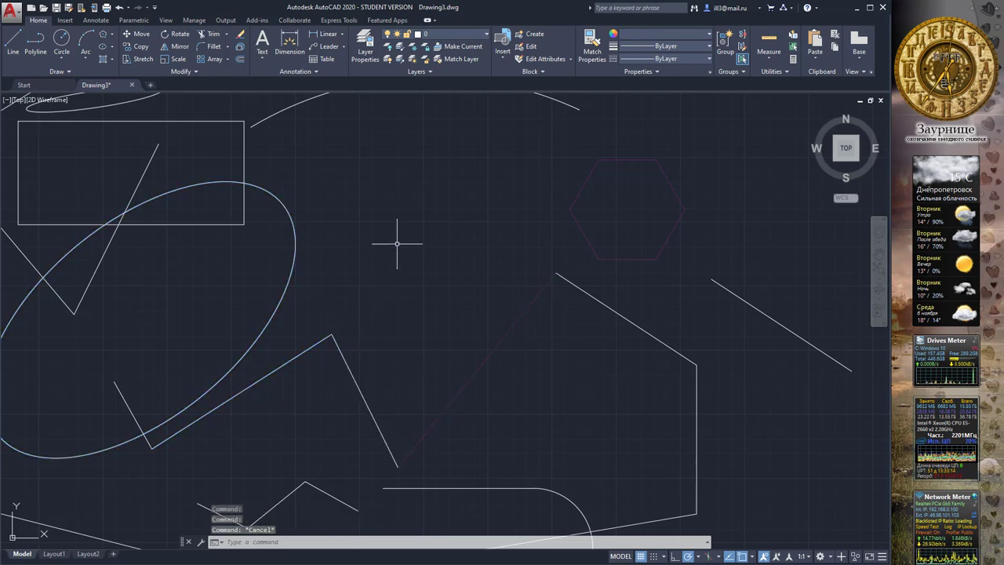
Window-select the hexagon, a zigzag segment and the right-hand line, then clear the selection
{"action": "mouse_move", "coordinate": [364, 158]}
{"action": "left_mouse_down"}
{"action": "mouse_move", "coordinate": [531, 138]}
{"action": "mouse_move", "coordinate": [708, 153]}
{"action": "mouse_move", "coordinate": [708, 212]}
{"action": "mouse_move", "coordinate": [666, 314]}
{"action": "mouse_move", "coordinate": [572, 399]}
{"action": "mouse_move", "coordinate": [498, 408]}
{"action": "mouse_move", "coordinate": [448, 398]}
{"action": "mouse_move", "coordinate": [410, 466]}
{"action": "mouse_move", "coordinate": [370, 476]}
{"action": "mouse_move", "coordinate": [304, 427]}
{"action": "mouse_move", "coordinate": [291, 348]}
{"action": "mouse_move", "coordinate": [325, 299]}
{"action": "mouse_move", "coordinate": [298, 231]}
{"action": "mouse_move", "coordinate": [309, 199]}
{"action": "mouse_move", "coordinate": [279, 142]}
{"action": "mouse_move", "coordinate": [289, 131]}
{"action": "mouse_move", "coordinate": [337, 127]}
{"action": "mouse_move", "coordinate": [365, 105]}
{"action": "mouse_move", "coordinate": [348, 153]}
{"action": "left_mouse_up"}
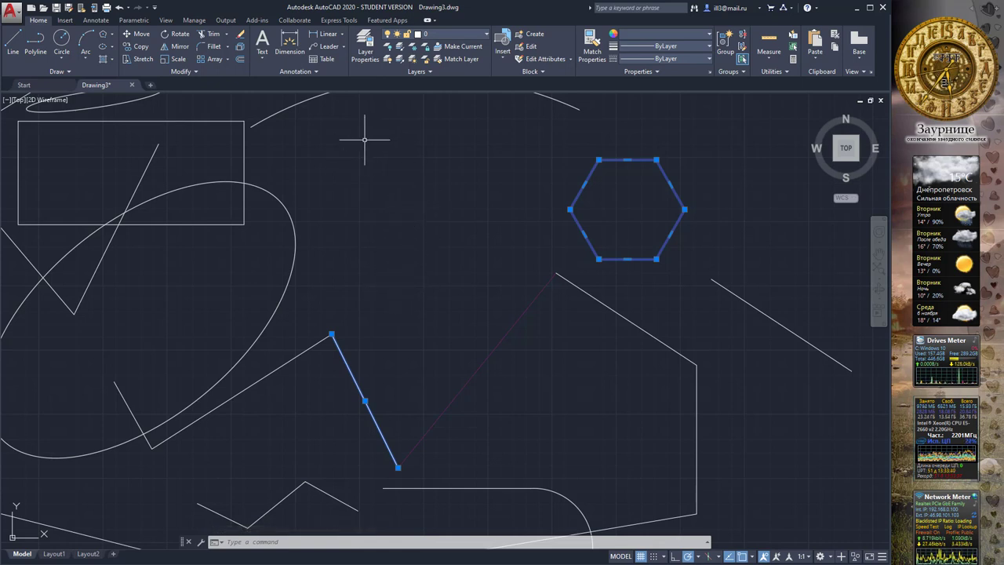
{"action": "mouse_move", "coordinate": [351, 159]}
{"action": "left_mouse_down"}
{"action": "mouse_move", "coordinate": [716, 179]}
{"action": "mouse_move", "coordinate": [811, 287]}
{"action": "mouse_move", "coordinate": [861, 375]}
{"action": "mouse_move", "coordinate": [738, 401]}
{"action": "mouse_move", "coordinate": [672, 324]}
{"action": "mouse_move", "coordinate": [510, 240]}
{"action": "mouse_move", "coordinate": [476, 235]}
{"action": "left_mouse_up"}
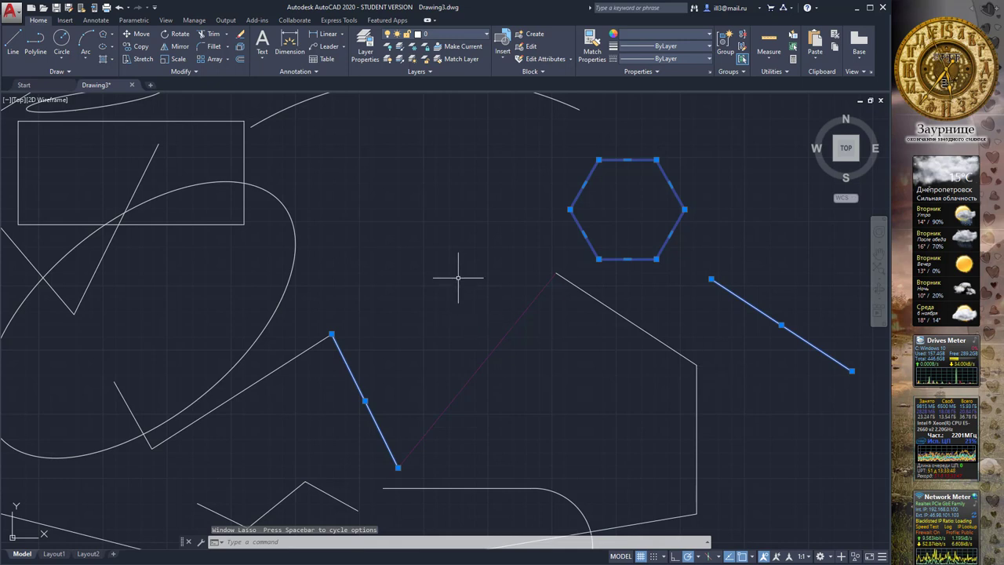
{"action": "key", "text": "Escape"}
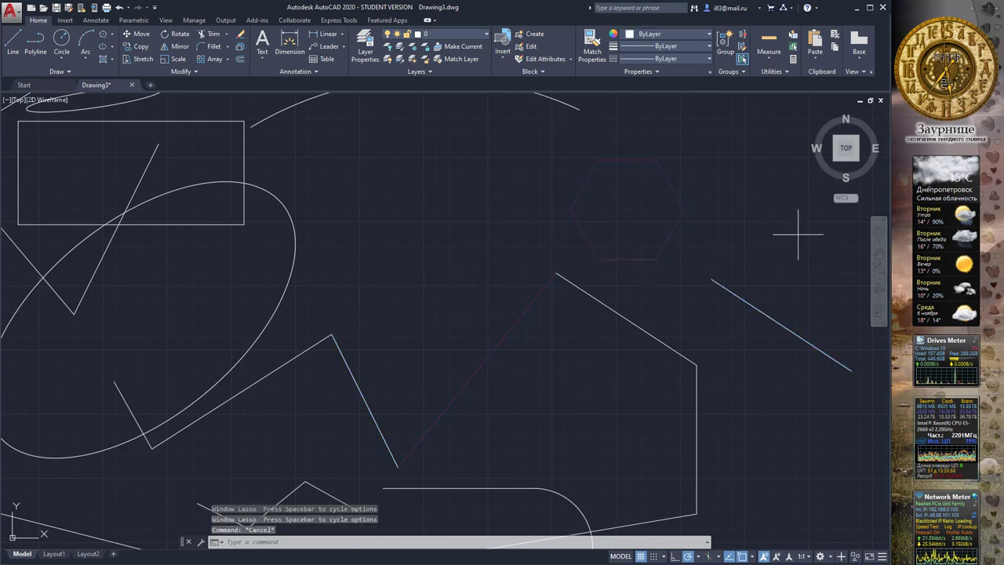
Lasso-select the crossed shapes, clear them, and select the large tilted ellipse
{"action": "mouse_move", "coordinate": [797, 232]}
{"action": "left_mouse_down"}
{"action": "mouse_move", "coordinate": [780, 217]}
{"action": "mouse_move", "coordinate": [712, 213]}
{"action": "mouse_move", "coordinate": [598, 211]}
{"action": "mouse_move", "coordinate": [478, 225]}
{"action": "mouse_move", "coordinate": [258, 212]}
{"action": "mouse_move", "coordinate": [170, 194]}
{"action": "mouse_move", "coordinate": [180, 235]}
{"action": "mouse_move", "coordinate": [252, 259]}
{"action": "mouse_move", "coordinate": [522, 301]}
{"action": "mouse_move", "coordinate": [625, 309]}
{"action": "mouse_move", "coordinate": [685, 265]}
{"action": "mouse_move", "coordinate": [729, 251]}
{"action": "left_mouse_up"}
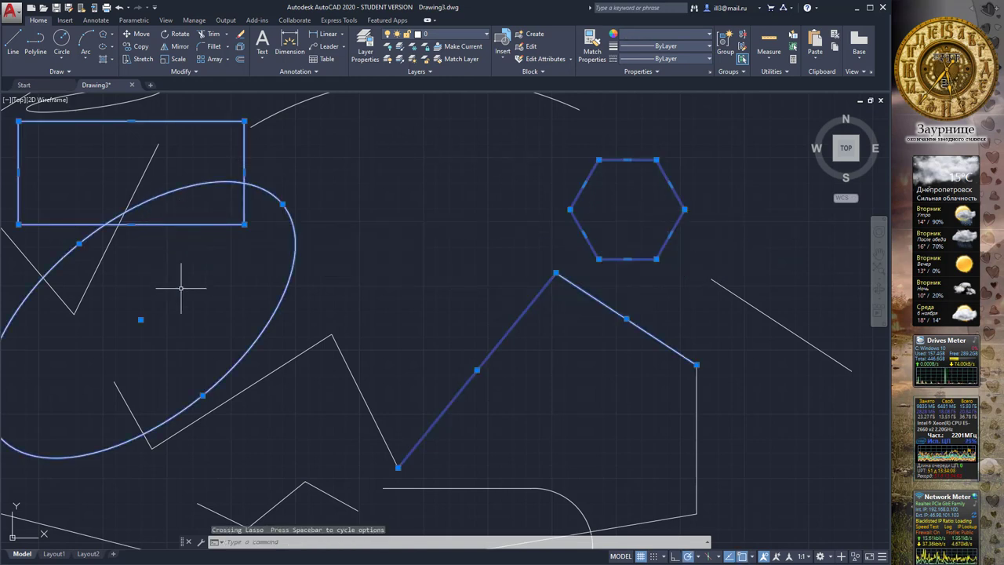
{"action": "mouse_move", "coordinate": [433, 214]}
{"action": "middle_mouse_down"}
{"action": "mouse_move", "coordinate": [494, 240]}
{"action": "mouse_move", "coordinate": [484, 231]}
{"action": "middle_mouse_up"}
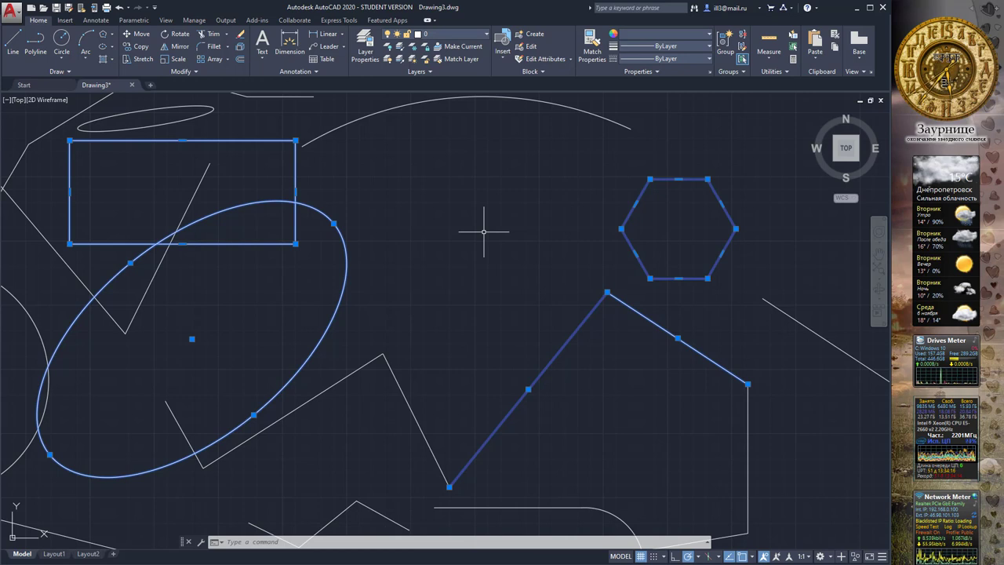
{"action": "key", "text": "Escape"}
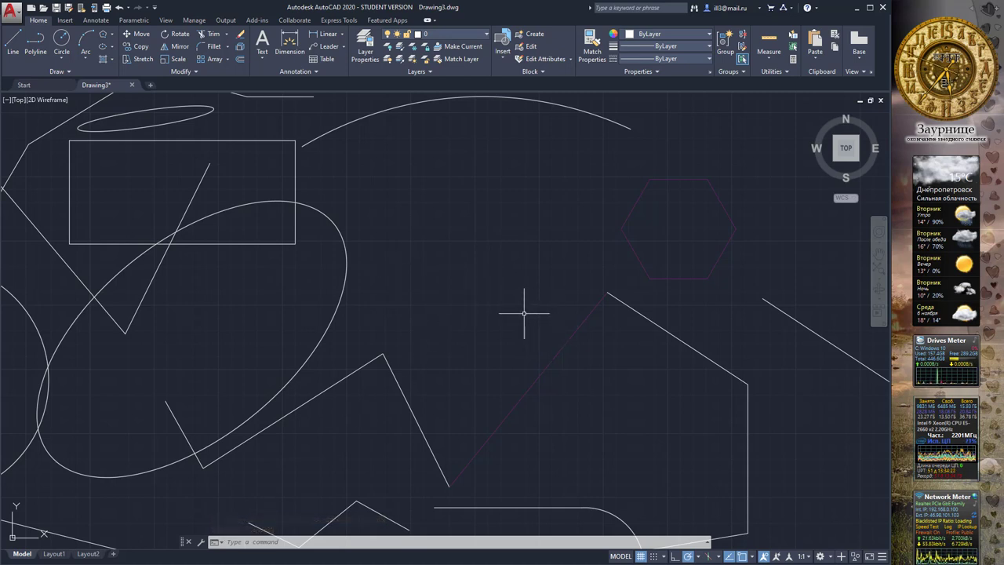
{"action": "left_click", "coordinate": [343, 244]}
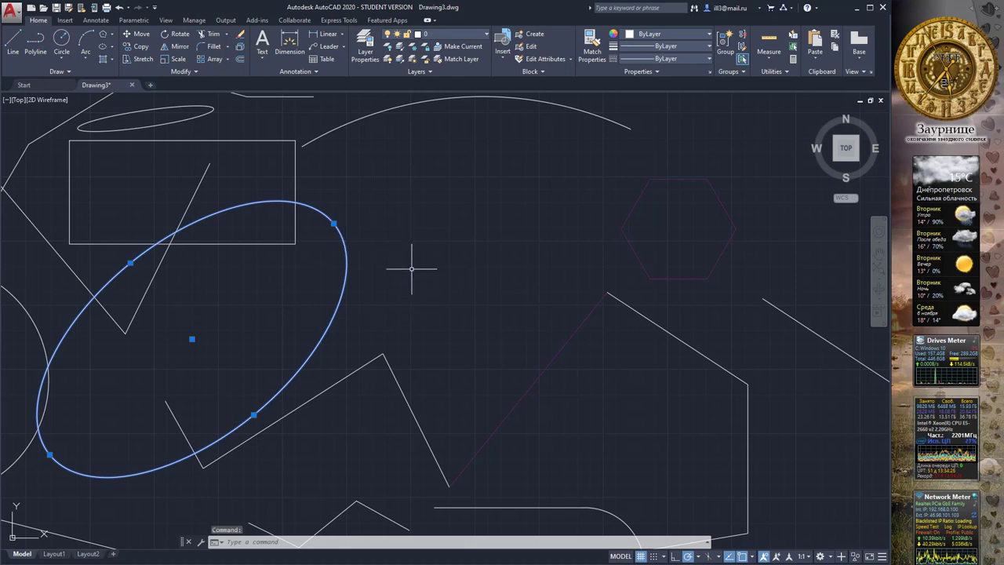
{"action": "middle_click_drag", "start_coordinate": [411, 269], "coordinate": [486, 268]}
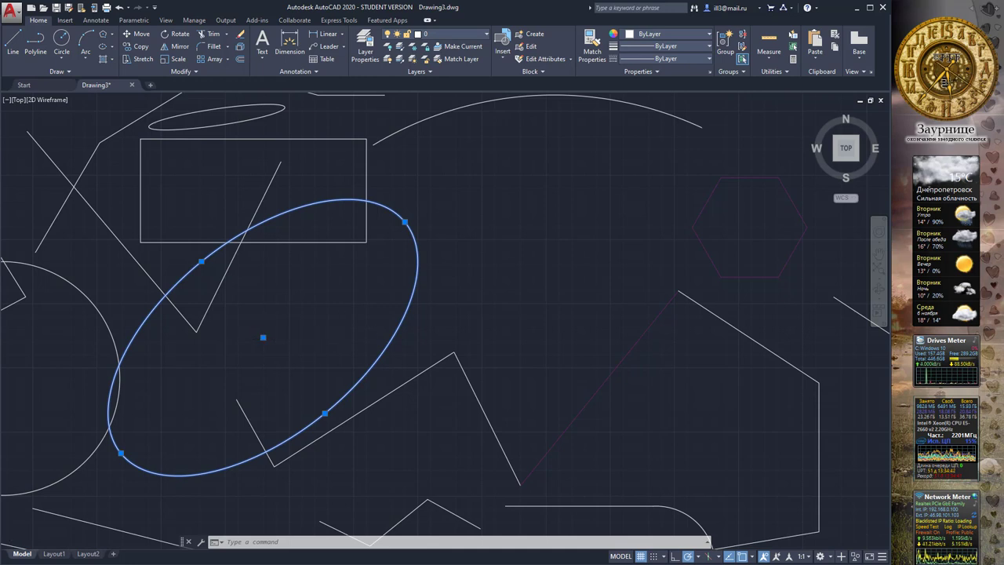
Select the small thin ellipse and move it by its centre grip to a new position
{"action": "scroll", "coordinate": [350, 334], "scroll_direction": "down", "scroll_amount": 4}
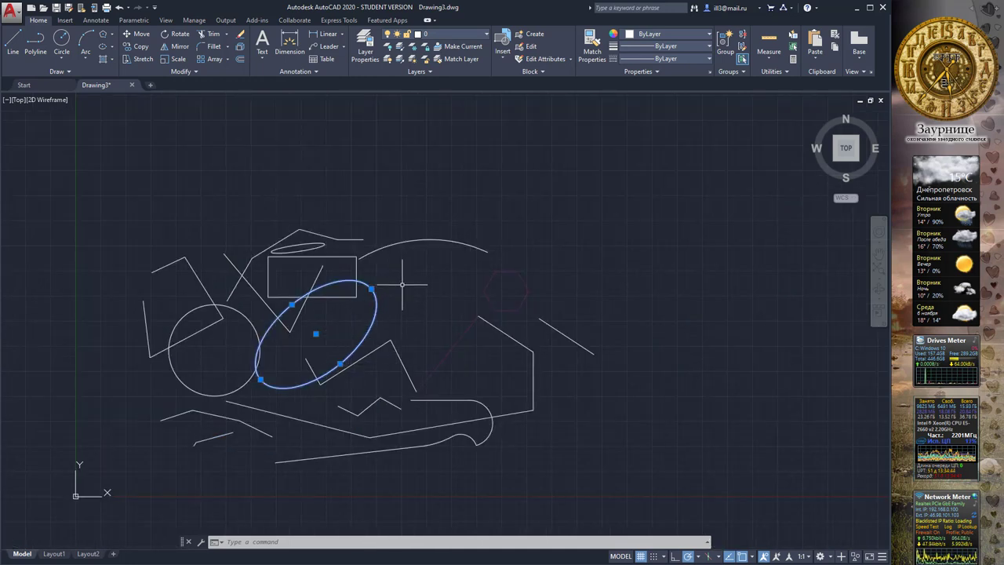
{"action": "left_click", "coordinate": [306, 243]}
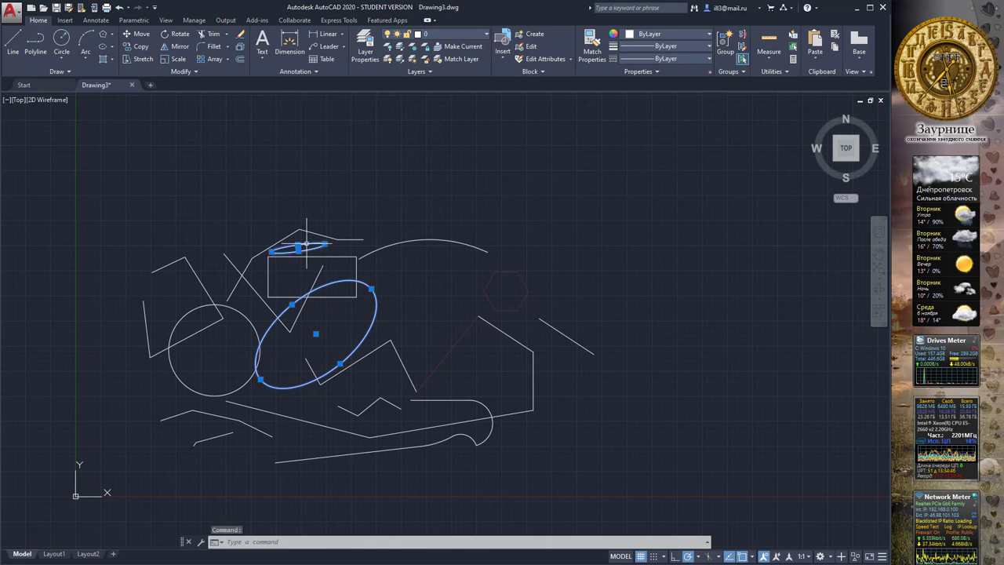
{"action": "scroll", "coordinate": [305, 247], "scroll_direction": "up", "scroll_amount": 3}
{"action": "scroll", "coordinate": [301, 252], "scroll_direction": "up", "scroll_amount": 3}
{"action": "scroll", "coordinate": [300, 255], "scroll_direction": "up", "scroll_amount": 4}
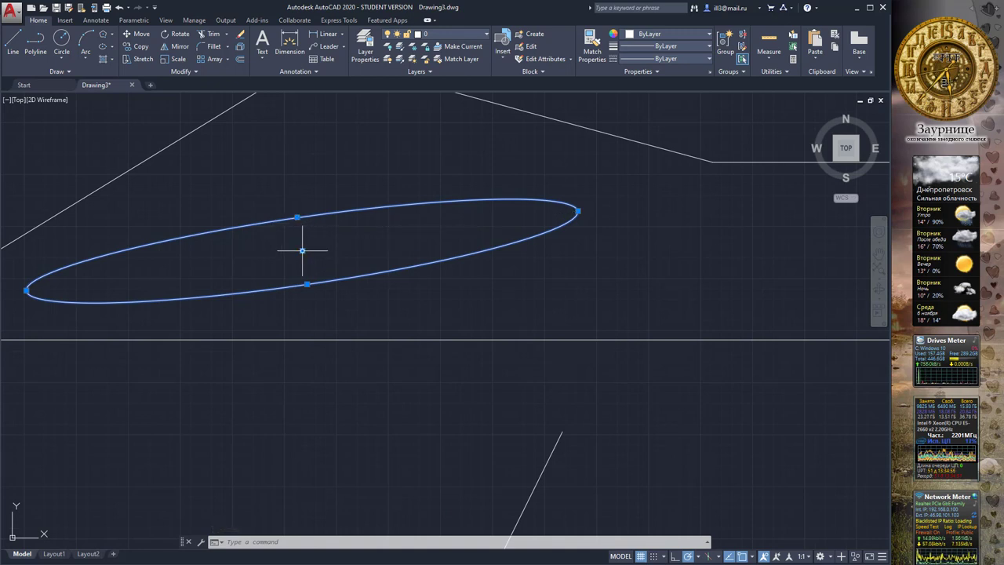
{"action": "left_click", "coordinate": [302, 251]}
{"action": "left_click", "coordinate": [485, 266]}
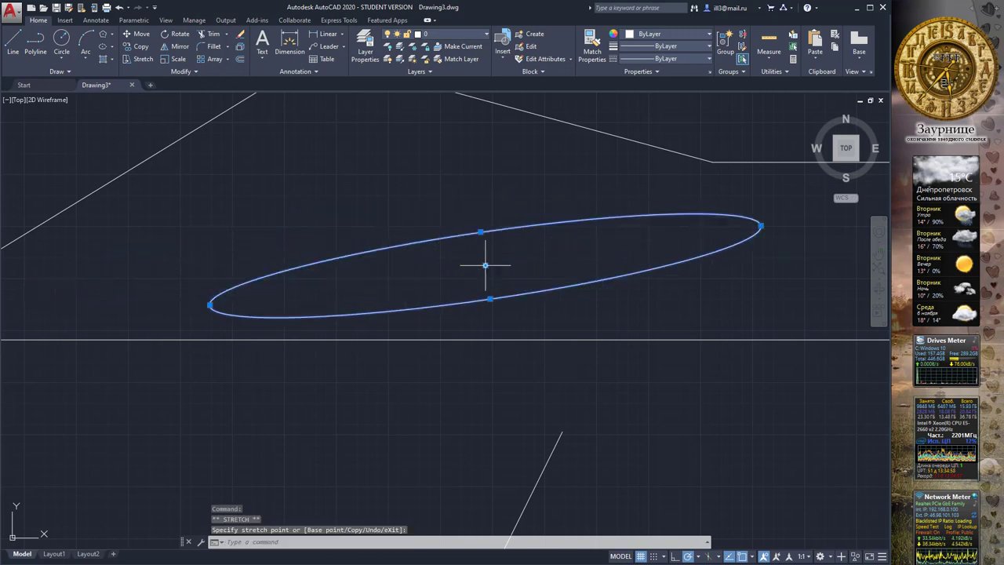
{"action": "left_click", "coordinate": [485, 266]}
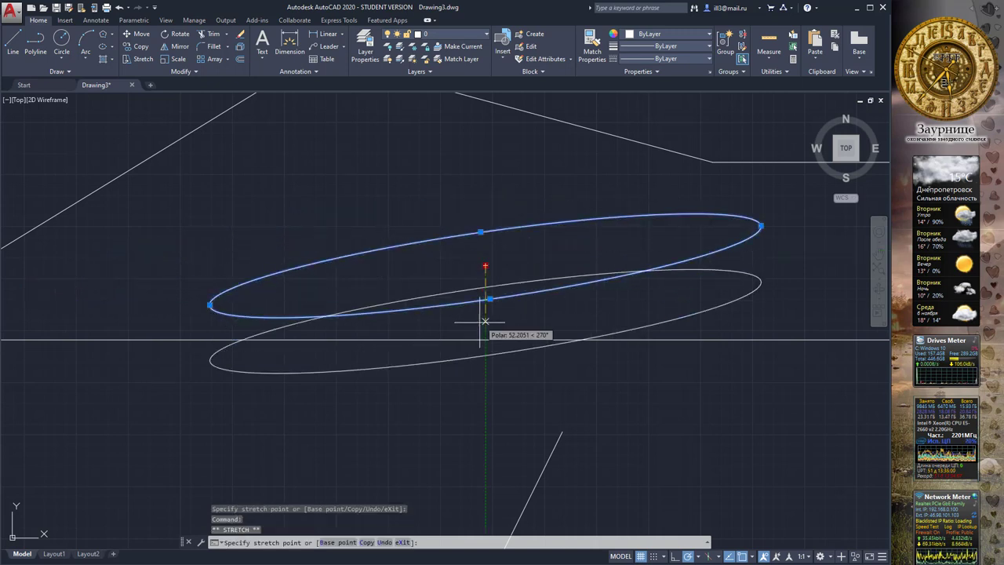
{"action": "left_click", "coordinate": [443, 355]}
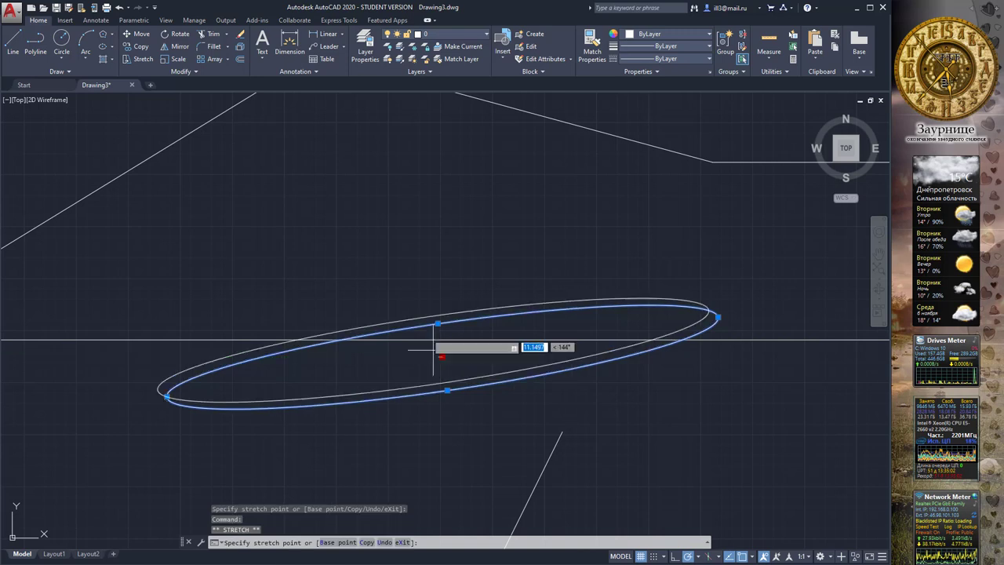
{"action": "left_click", "coordinate": [421, 264]}
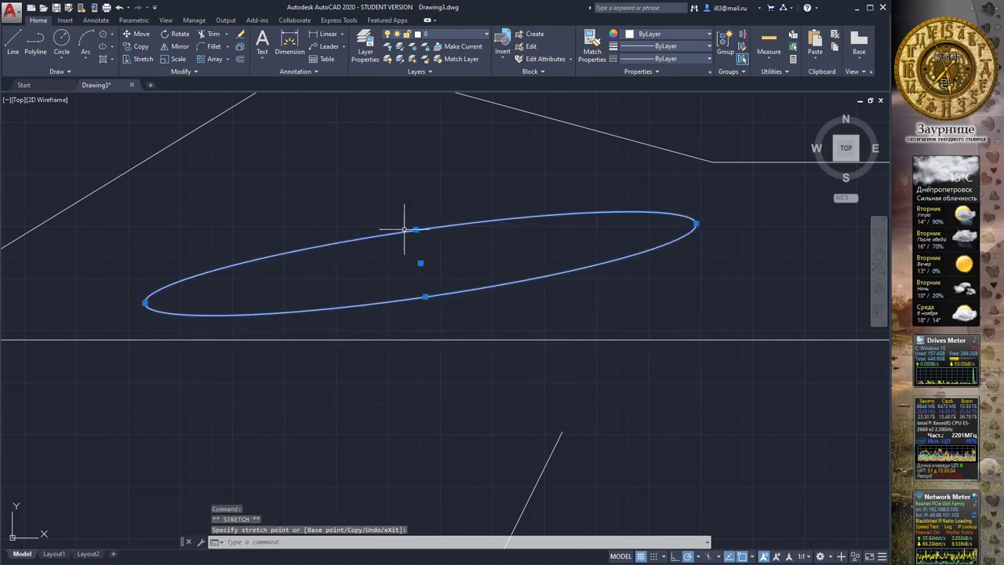
Stretch the ellipse's top grip upward and pull its left grip inward into a rounder oval
{"action": "left_click", "coordinate": [417, 230]}
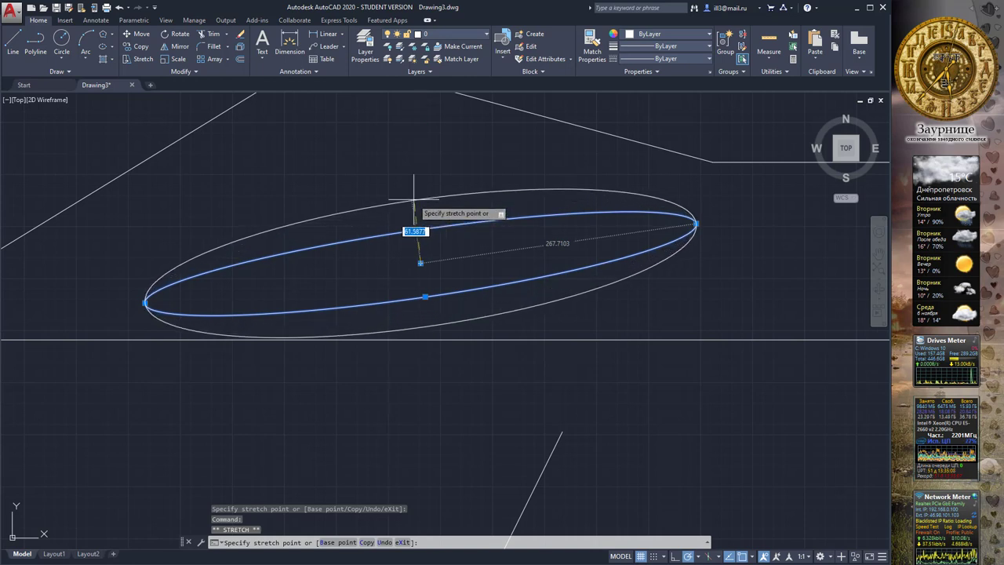
{"action": "left_click", "coordinate": [410, 204]}
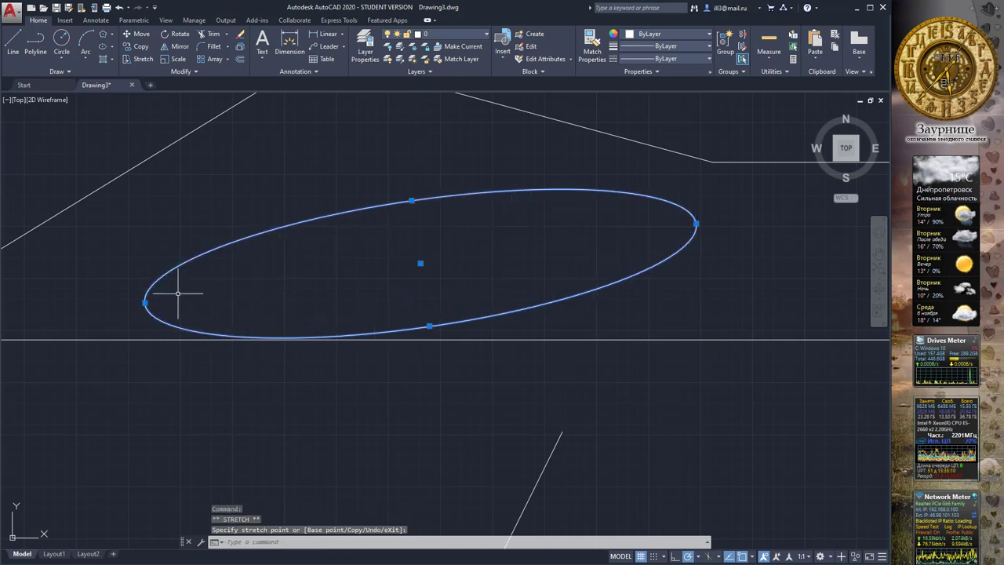
{"action": "left_click", "coordinate": [145, 303]}
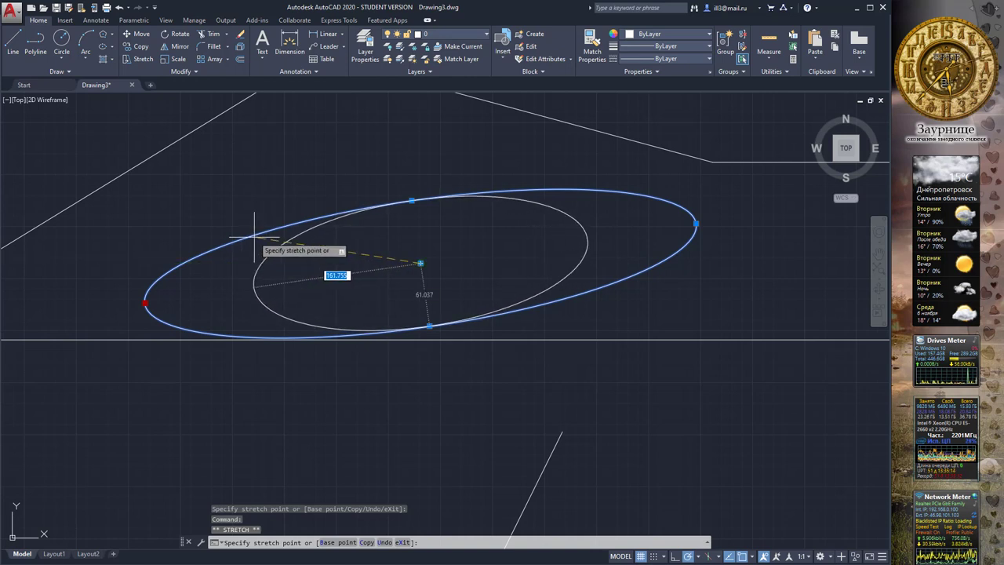
{"action": "left_click", "coordinate": [287, 282]}
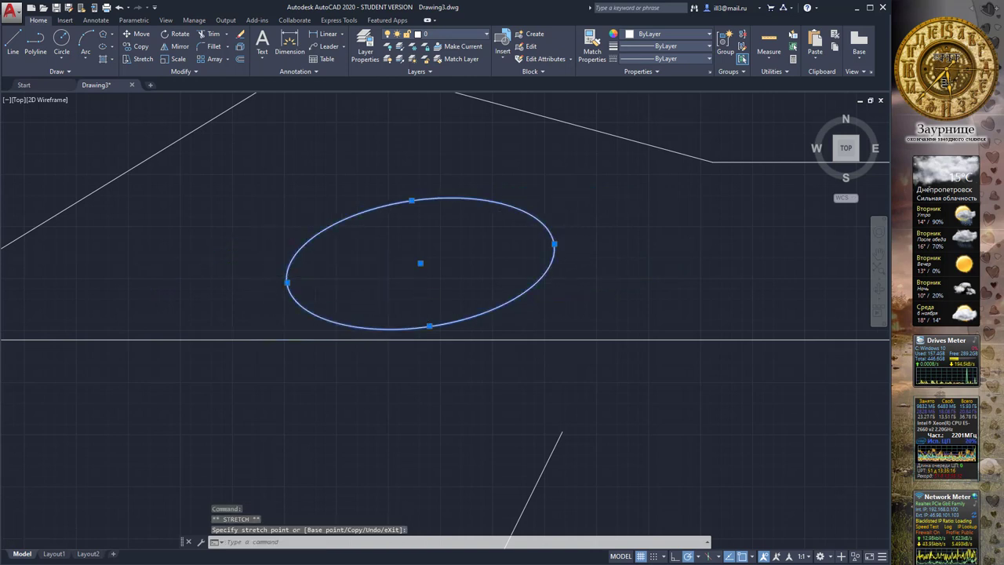
{"action": "scroll", "coordinate": [331, 273], "scroll_direction": "down", "scroll_amount": 2}
{"action": "middle_click_drag", "start_coordinate": [464, 207], "coordinate": [373, 216]}
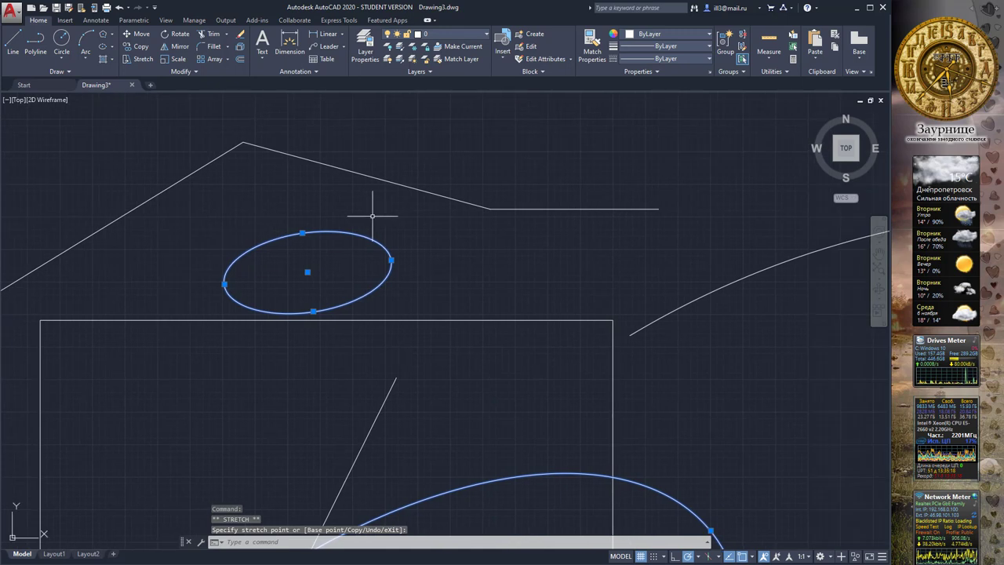
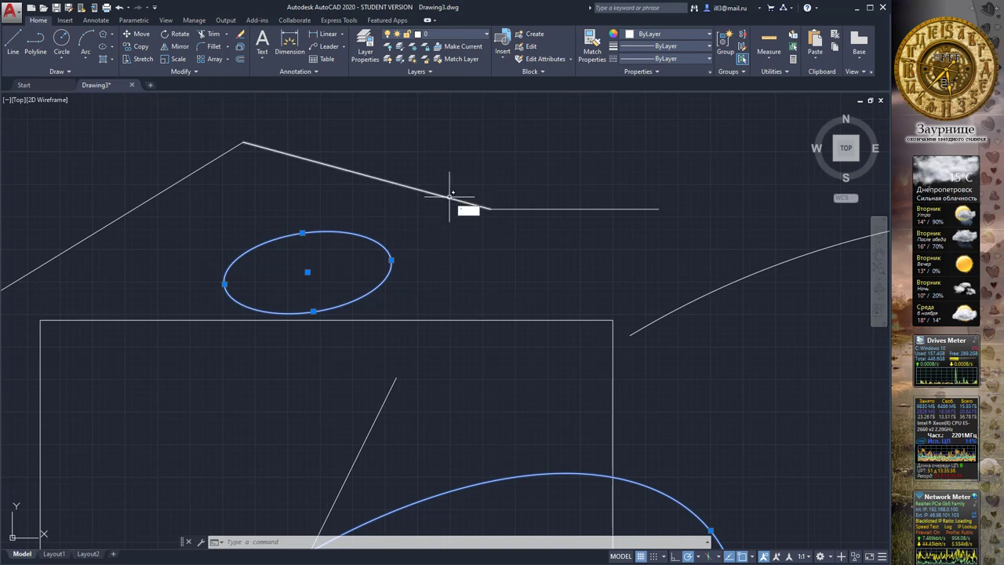
Stretch the slanted line's far end grip until it snaps to the horizontal line's start point
{"action": "key", "text": "Escape"}
{"action": "left_click", "coordinate": [450, 196]}
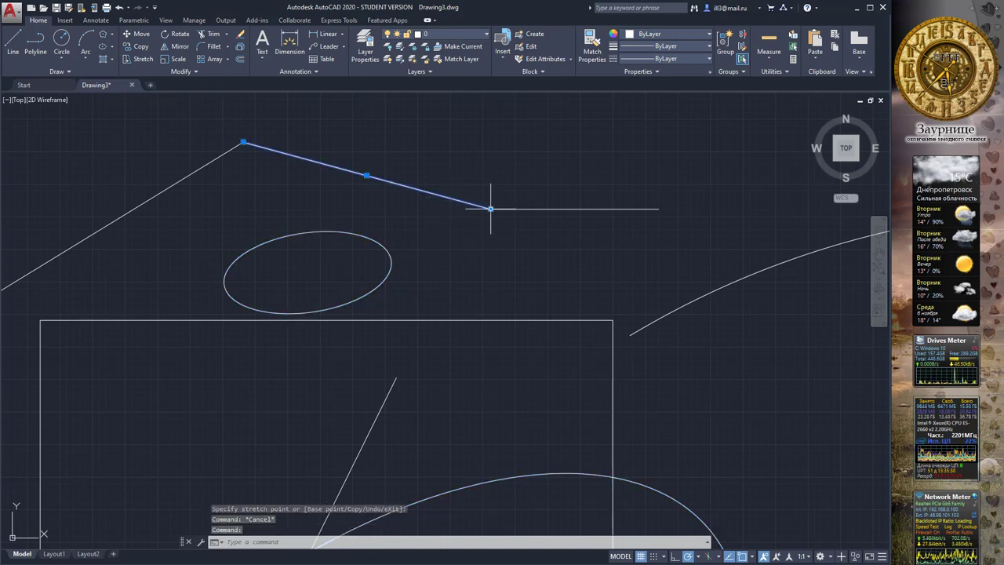
{"action": "mouse_move", "coordinate": [490, 208]}
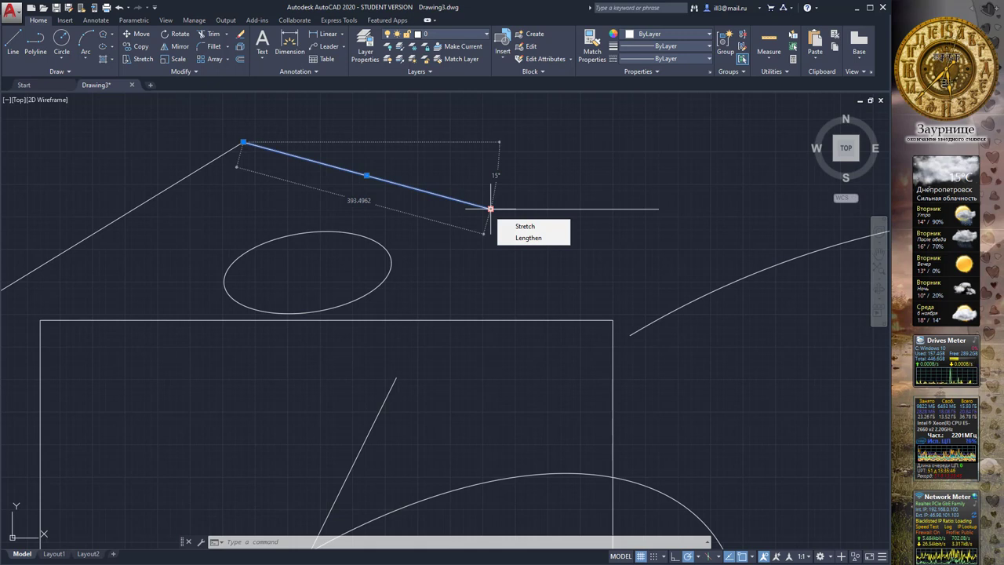
{"action": "left_click", "coordinate": [520, 226]}
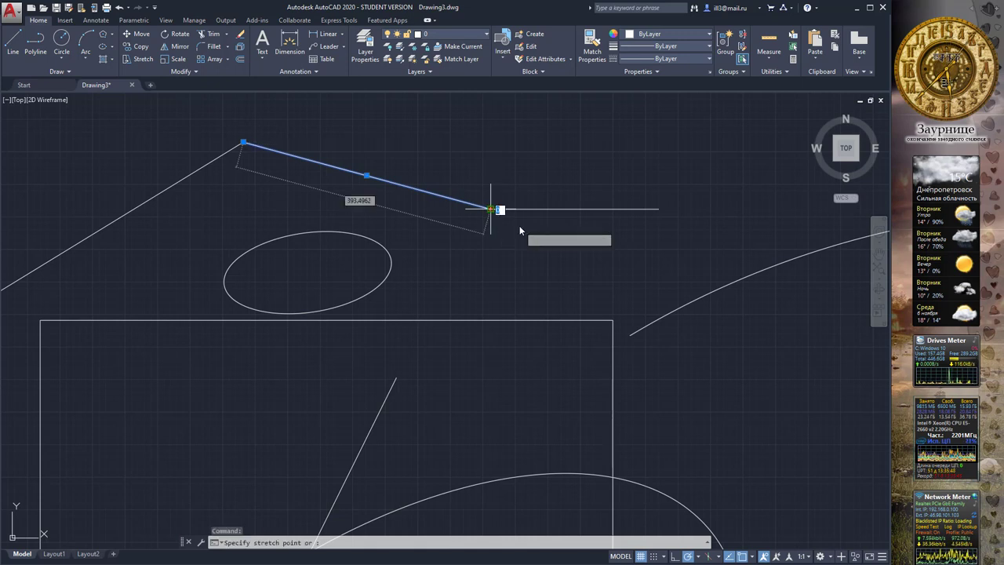
{"action": "left_click", "coordinate": [400, 184]}
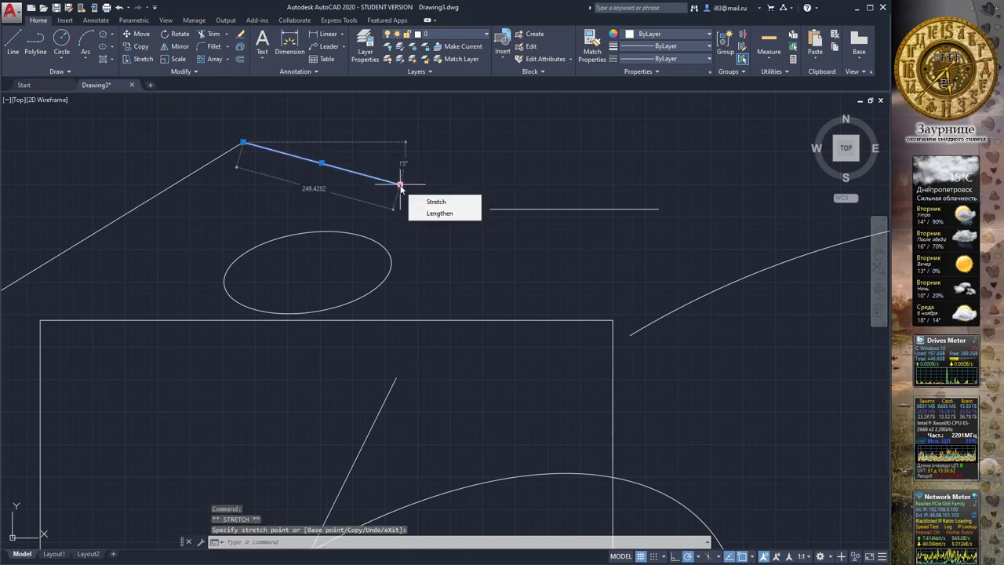
{"action": "mouse_move", "coordinate": [400, 184]}
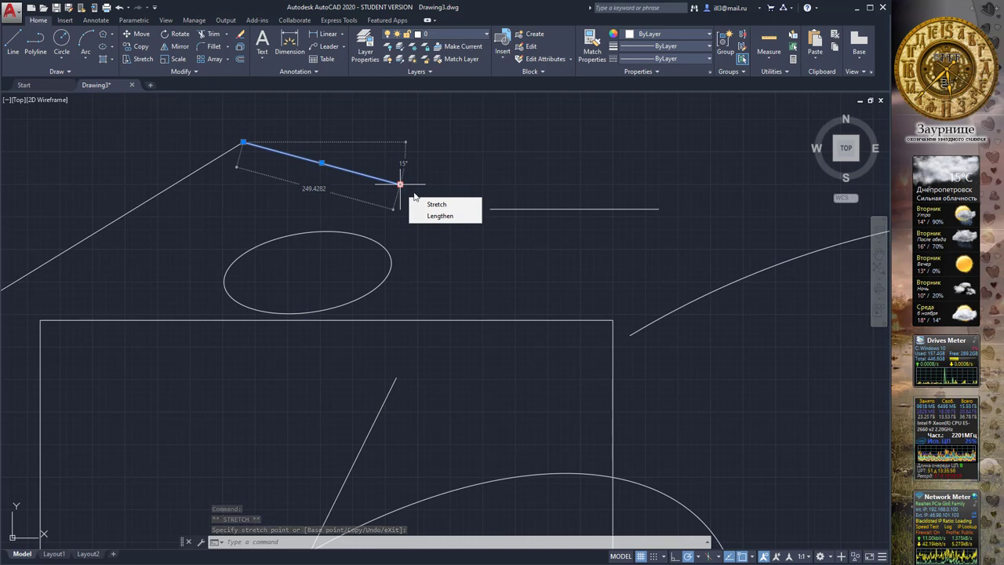
{"action": "left_click", "coordinate": [437, 204]}
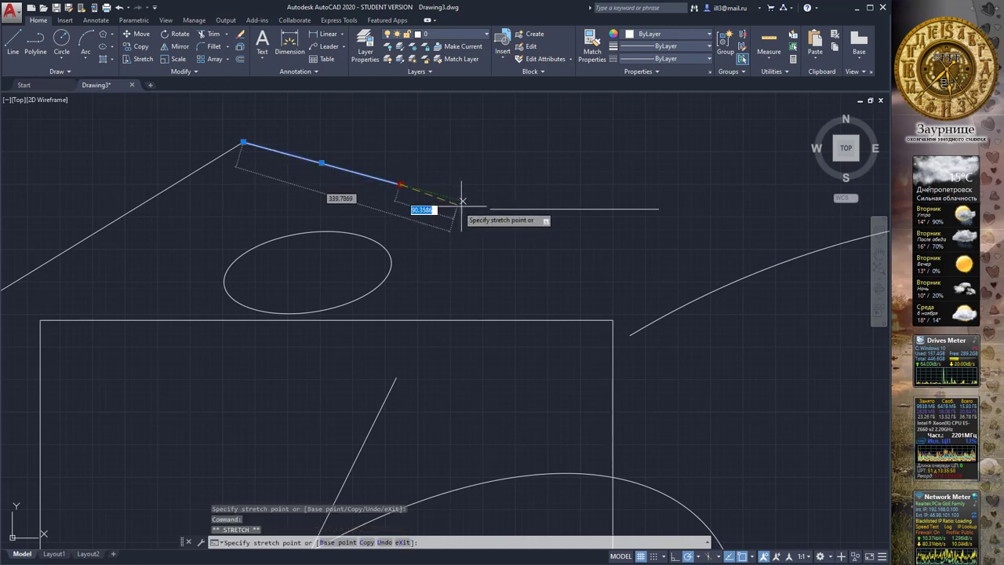
{"action": "left_click", "coordinate": [488, 209]}
{"action": "key", "text": "Escape"}
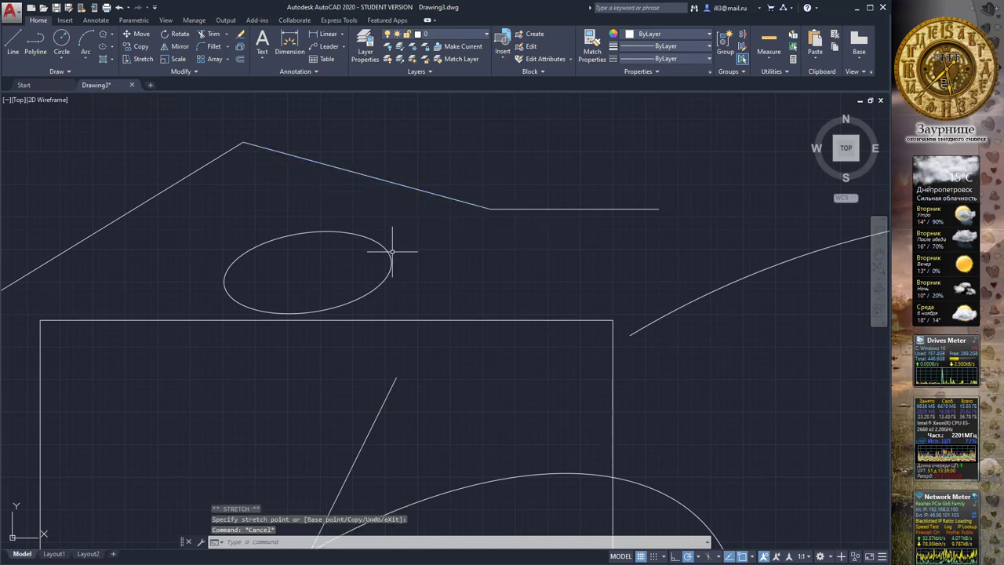
{"action": "left_click", "coordinate": [392, 259]}
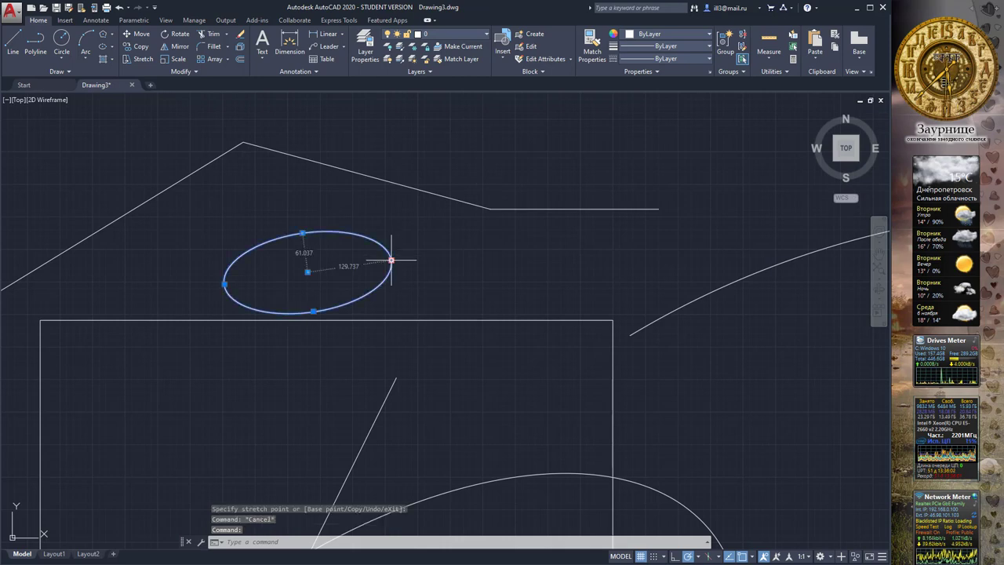
Draw a shallow three-point arc in open space below the large arc
{"action": "key", "text": "Escape"}
{"action": "scroll", "coordinate": [460, 330], "scroll_direction": "down", "scroll_amount": 4}
{"action": "mouse_move", "coordinate": [520, 325]}
{"action": "middle_mouse_down"}
{"action": "mouse_move", "coordinate": [610, 119]}
{"action": "mouse_move", "coordinate": [637, 97]}
{"action": "middle_mouse_up"}
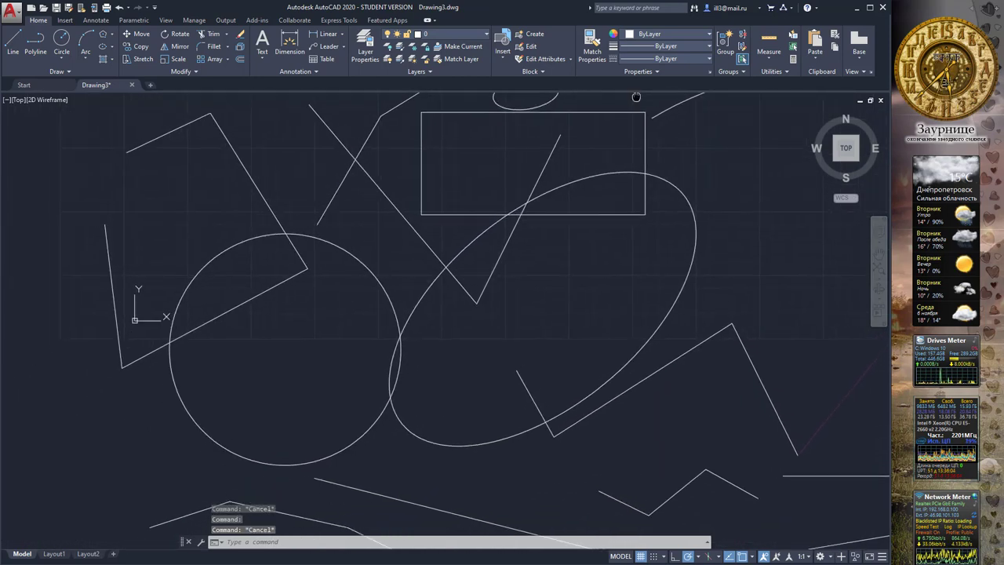
{"action": "middle_click_drag", "start_coordinate": [639, 183], "coordinate": [384, 218]}
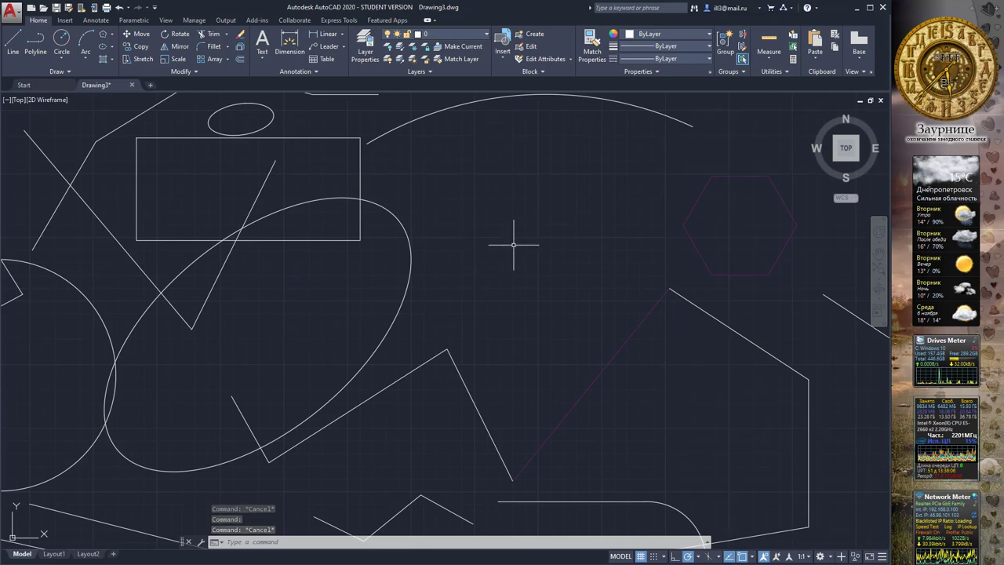
{"action": "mouse_move", "coordinate": [514, 244]}
{"action": "middle_mouse_down"}
{"action": "mouse_move", "coordinate": [426, 123]}
{"action": "mouse_move", "coordinate": [493, 280]}
{"action": "middle_mouse_up"}
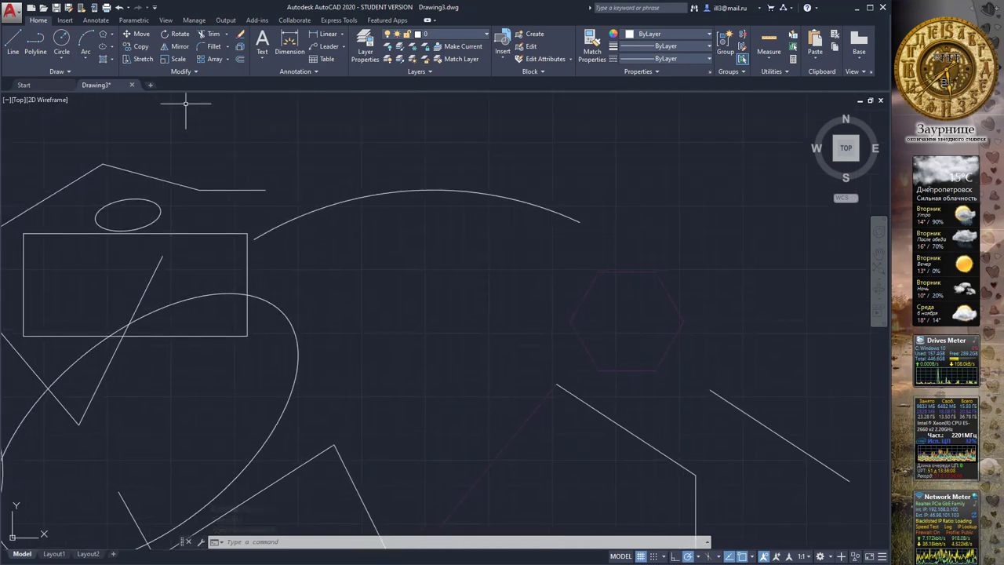
{"action": "left_click", "coordinate": [86, 43]}
{"action": "left_click", "coordinate": [364, 303]}
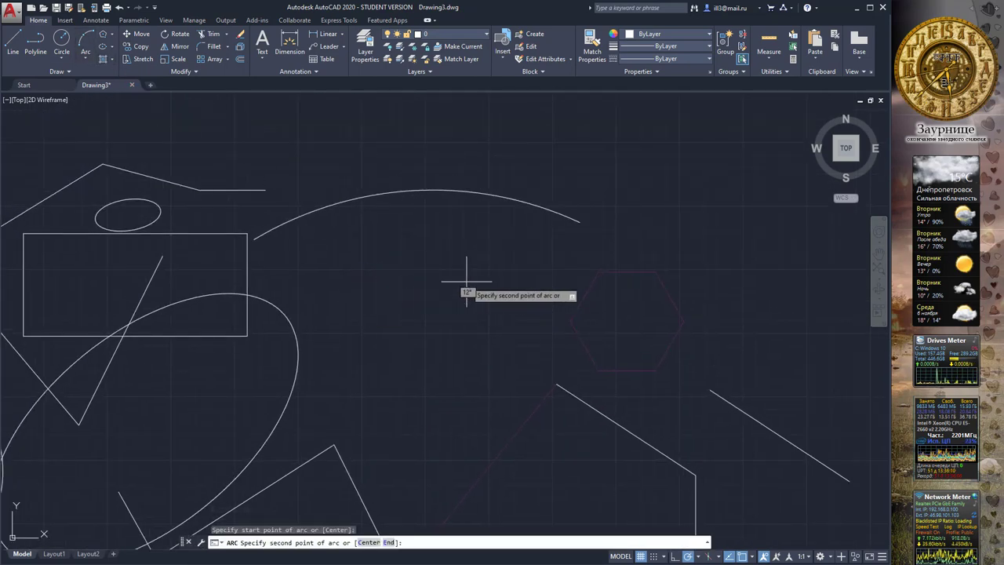
{"action": "left_click", "coordinate": [473, 283]}
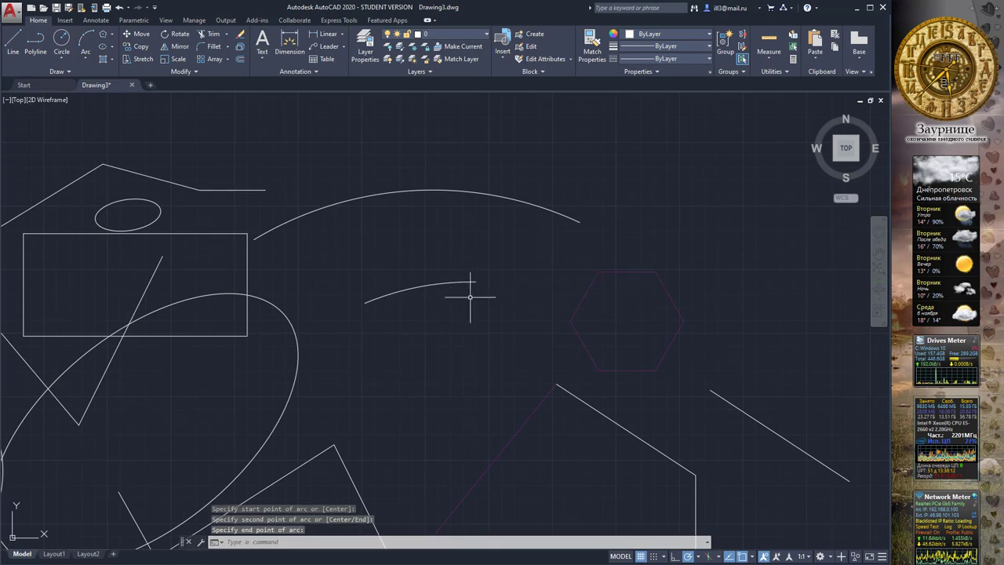
{"action": "left_click", "coordinate": [470, 297]}
Change the new arc's radius with its midpoint grip and stretch its right end outward
{"action": "key", "text": "Escape"}
{"action": "left_click", "coordinate": [469, 280]}
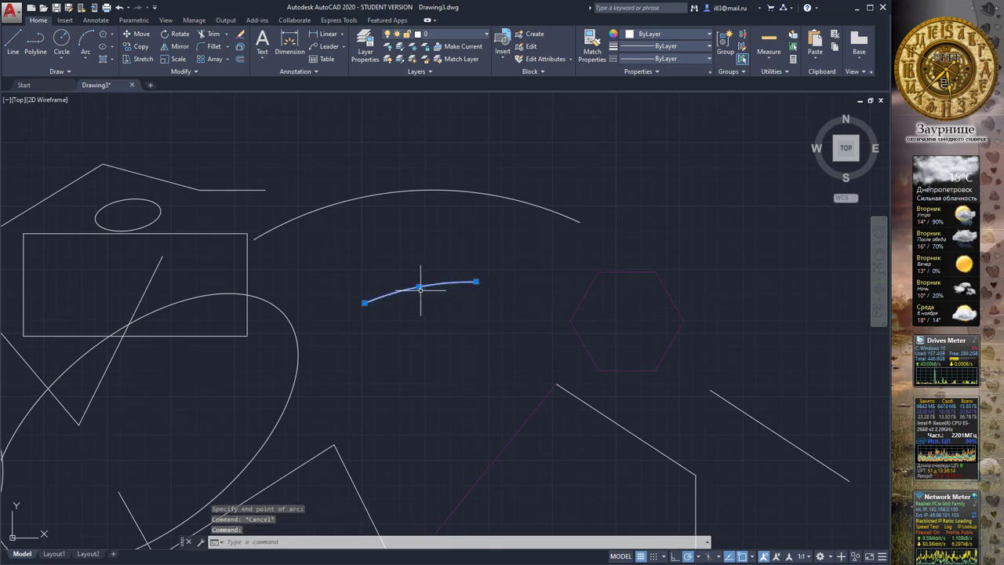
{"action": "mouse_move", "coordinate": [420, 288]}
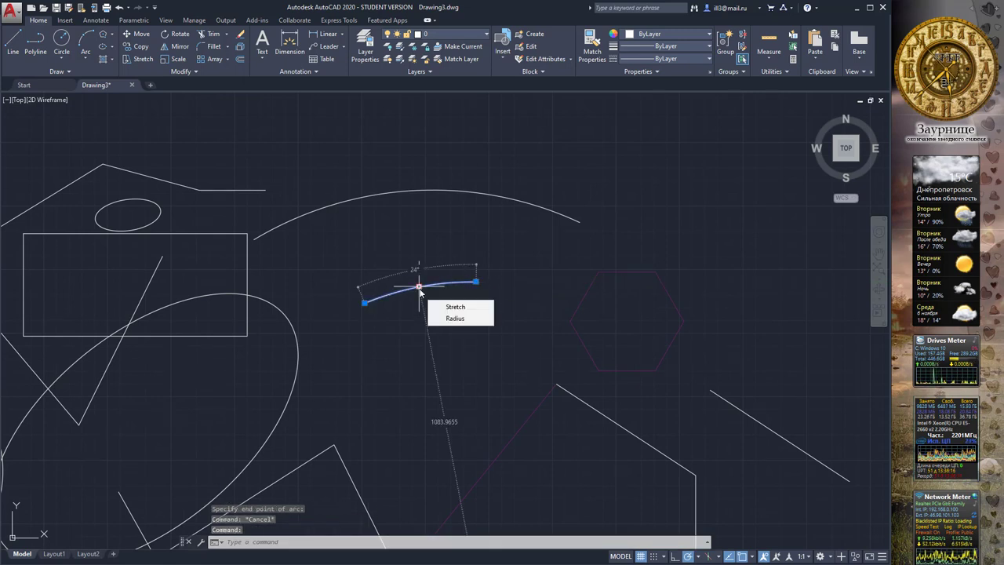
{"action": "left_click", "coordinate": [455, 318]}
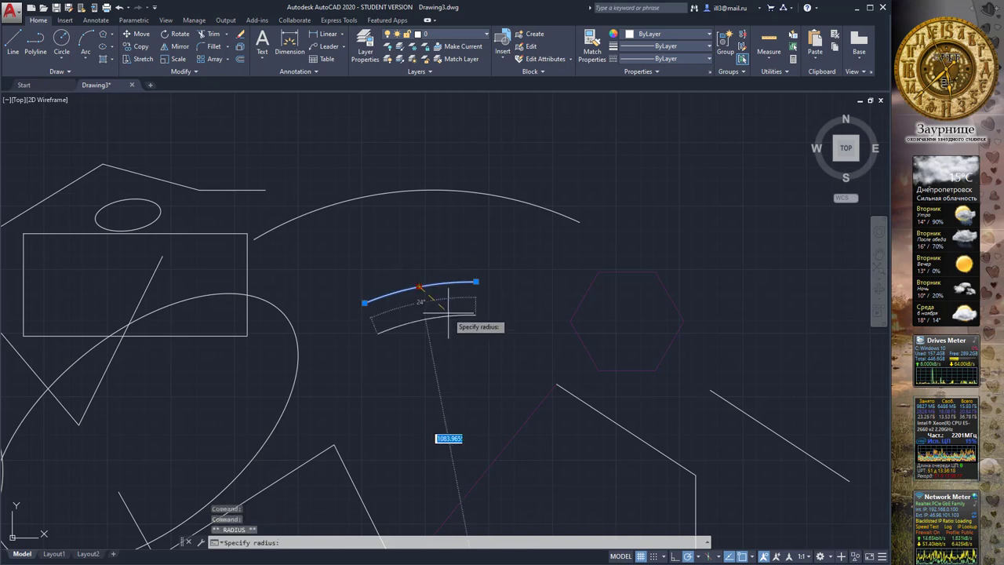
{"action": "left_click", "coordinate": [408, 235]}
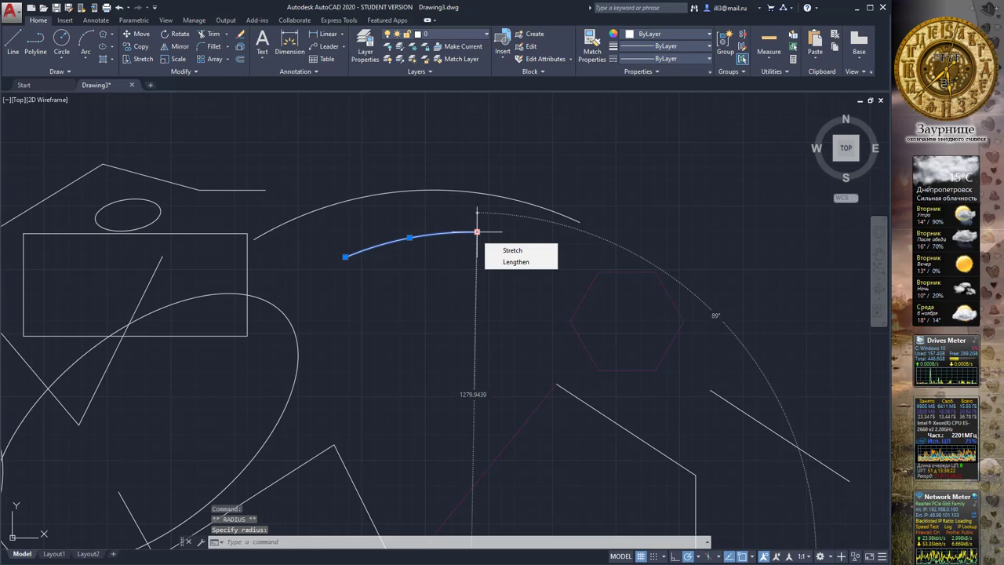
{"action": "left_click", "coordinate": [477, 232]}
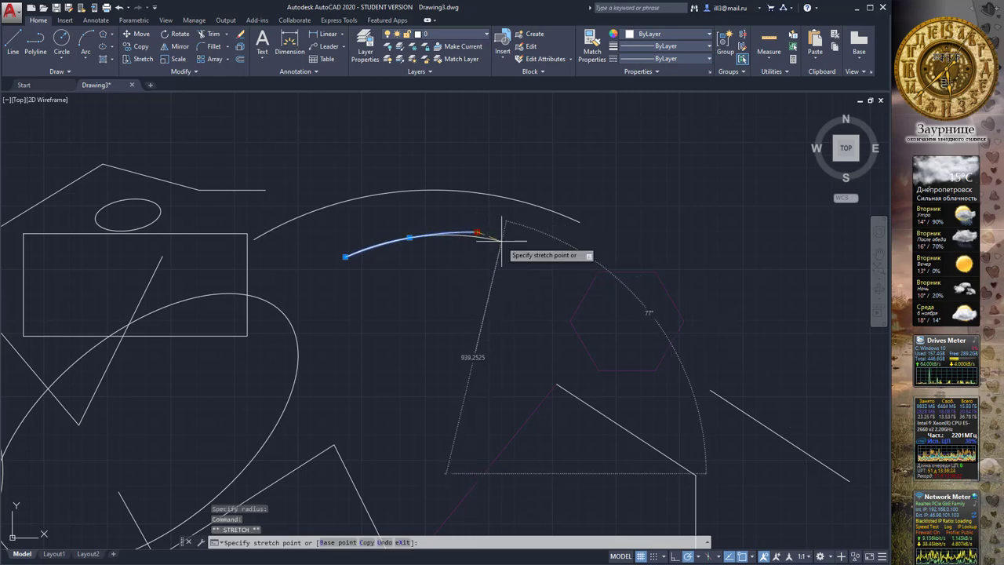
{"action": "scroll", "coordinate": [503, 242], "scroll_direction": "down", "scroll_amount": 3}
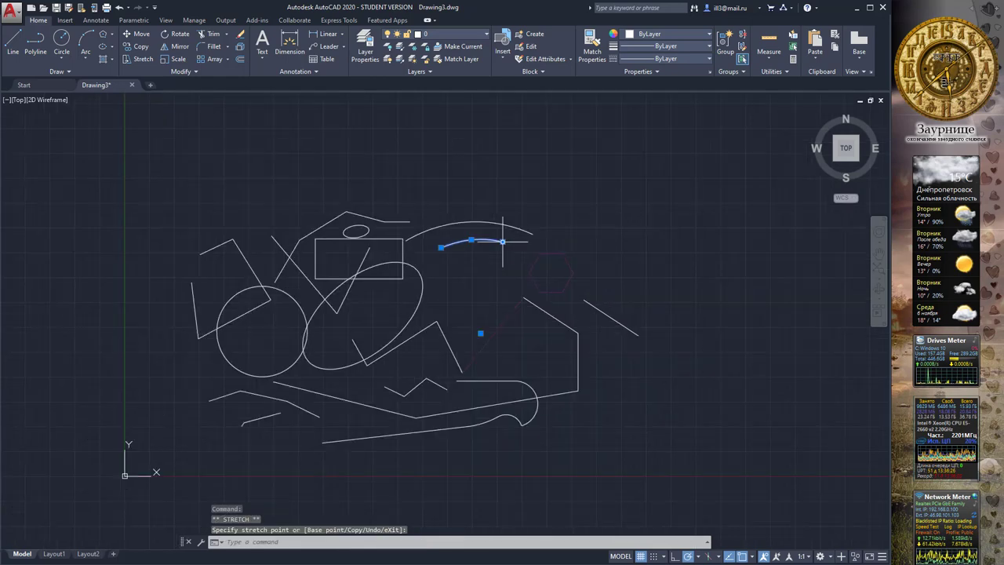
{"action": "left_click", "coordinate": [503, 241]}
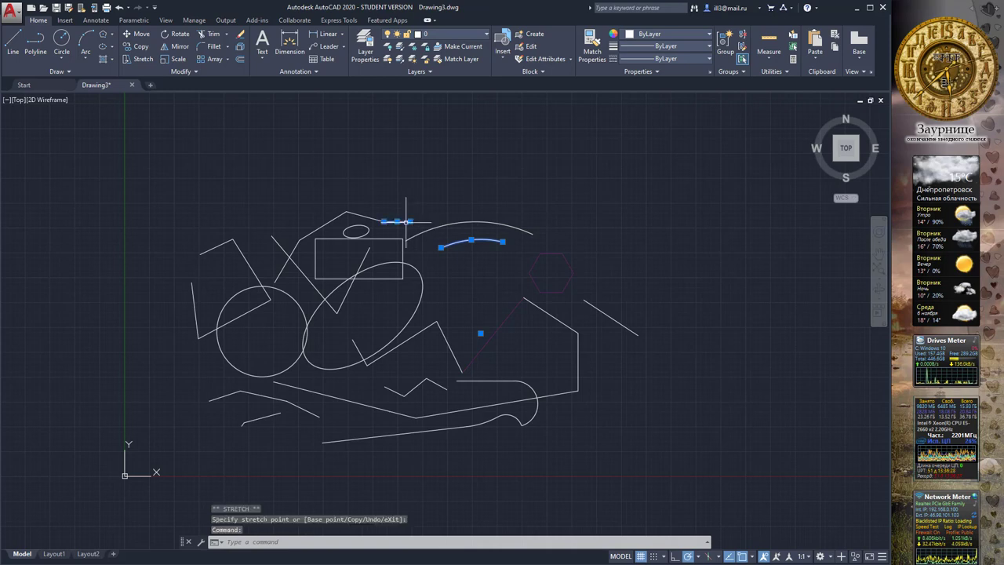
Move the short horizontal line upward by its midpoint grip above the drawing
{"action": "key", "text": "Escape"}
{"action": "scroll", "coordinate": [406, 221], "scroll_direction": "up", "scroll_amount": 4}
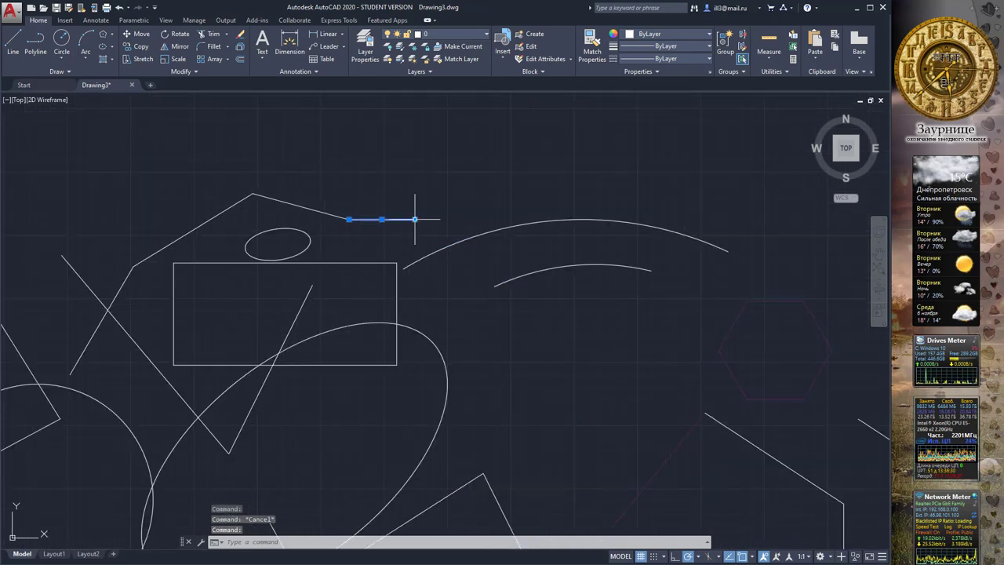
{"action": "left_click", "coordinate": [415, 220]}
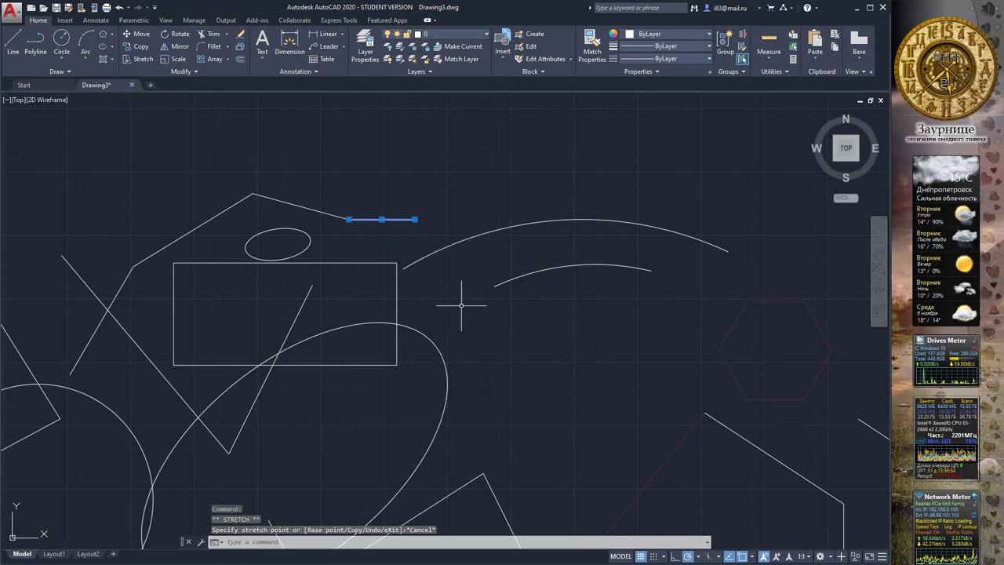
{"action": "scroll", "coordinate": [471, 306], "scroll_direction": "down", "scroll_amount": 5}
{"action": "scroll", "coordinate": [511, 311], "scroll_direction": "up", "scroll_amount": 3}
{"action": "mouse_move", "coordinate": [510, 311]}
{"action": "middle_mouse_down"}
{"action": "mouse_move", "coordinate": [478, 195]}
{"action": "mouse_move", "coordinate": [499, 287]}
{"action": "middle_mouse_up"}
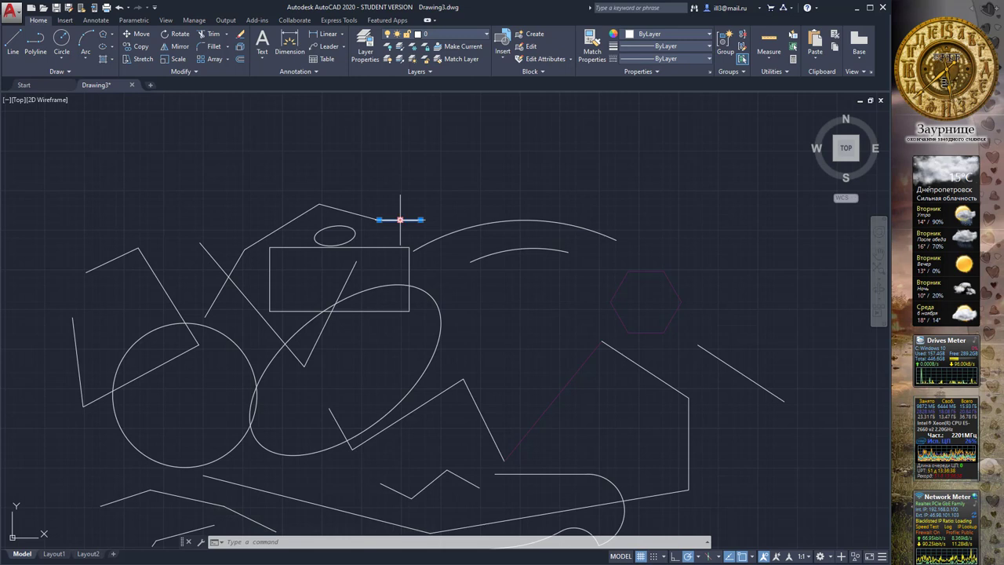
{"action": "left_click", "coordinate": [400, 220]}
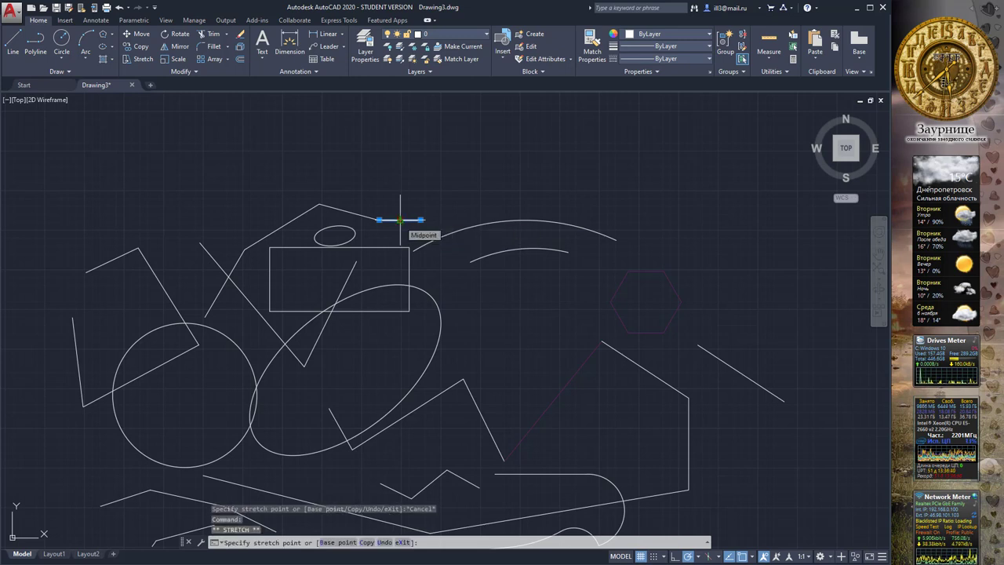
{"action": "left_click", "coordinate": [401, 194]}
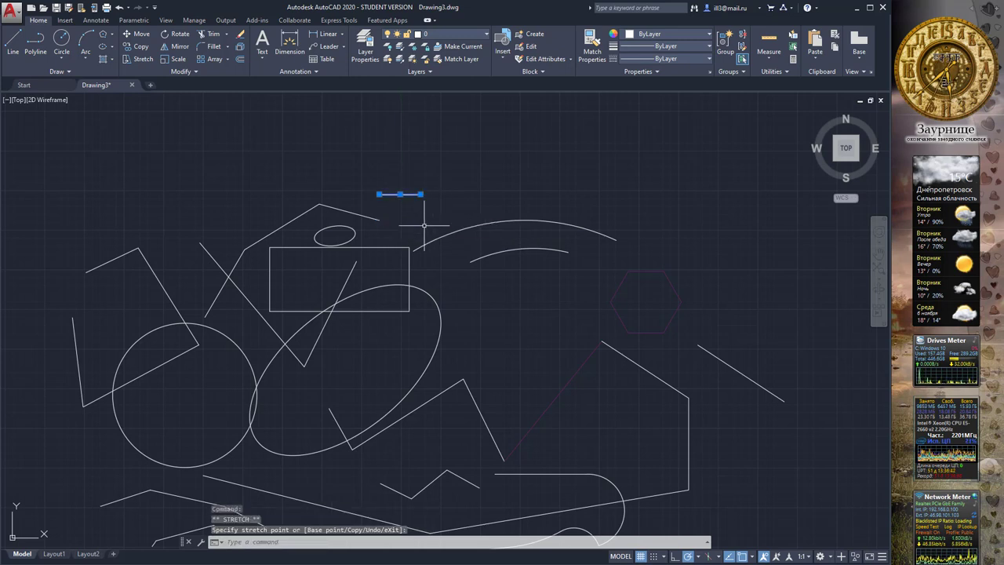
Select the circle, then the lower curved polyline
{"action": "scroll", "coordinate": [303, 287], "scroll_direction": "up", "scroll_amount": 2}
{"action": "scroll", "coordinate": [300, 267], "scroll_direction": "up", "scroll_amount": 2}
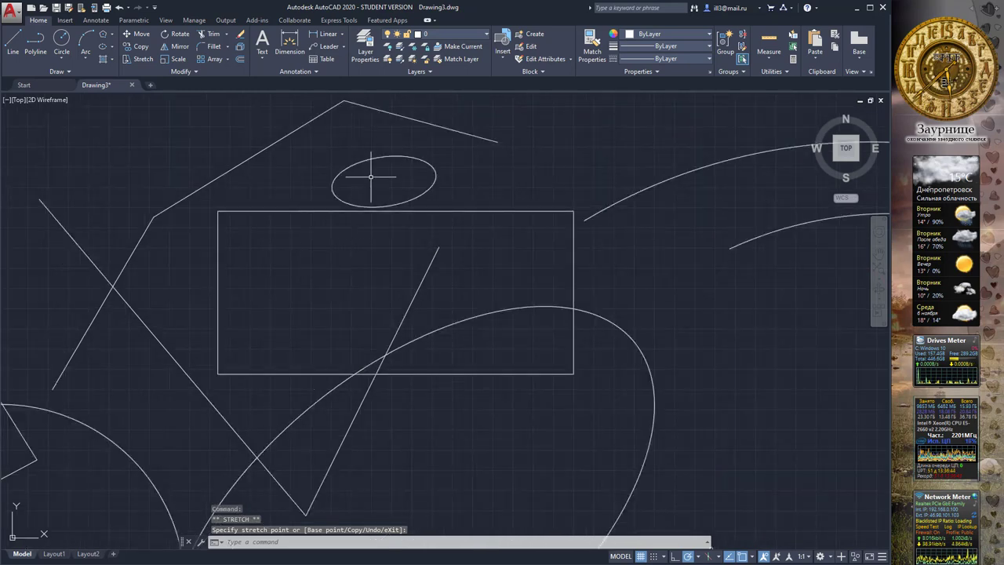
{"action": "scroll", "coordinate": [541, 302], "scroll_direction": "down", "scroll_amount": 4}
{"action": "middle_click_drag", "start_coordinate": [551, 338], "coordinate": [551, 316]}
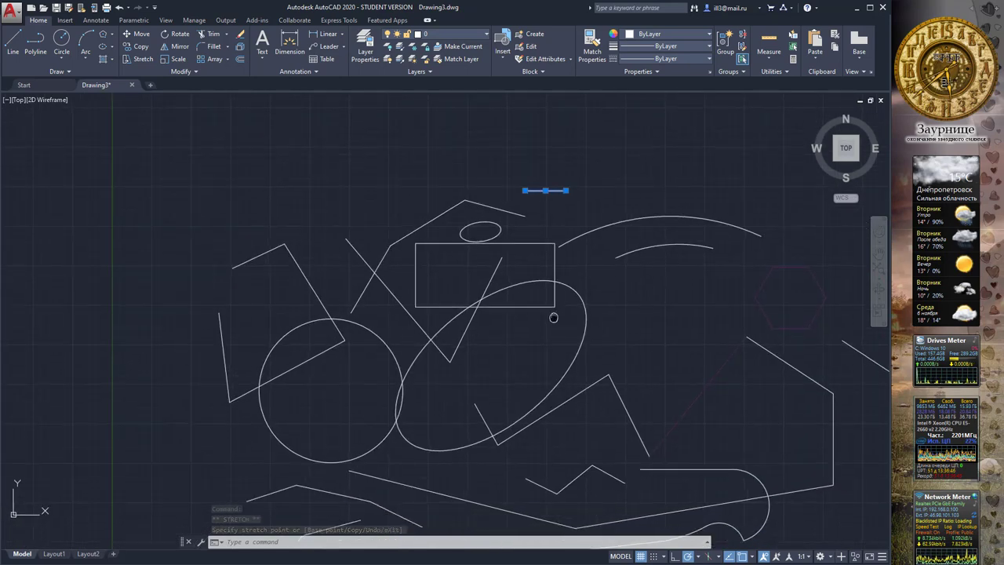
{"action": "left_click", "coordinate": [382, 334]}
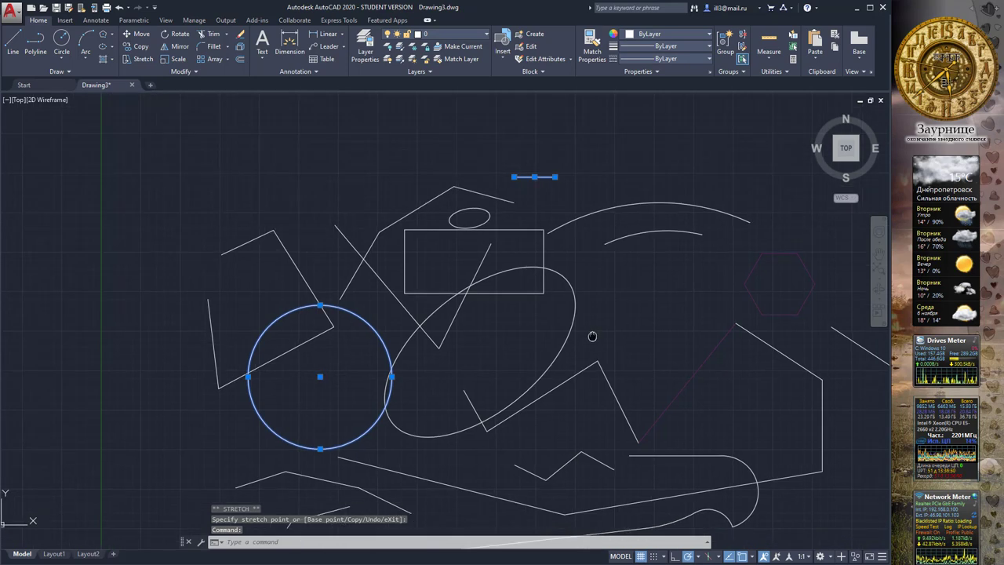
{"action": "middle_click_drag", "start_coordinate": [759, 458], "coordinate": [635, 358]}
{"action": "left_click", "coordinate": [635, 381]}
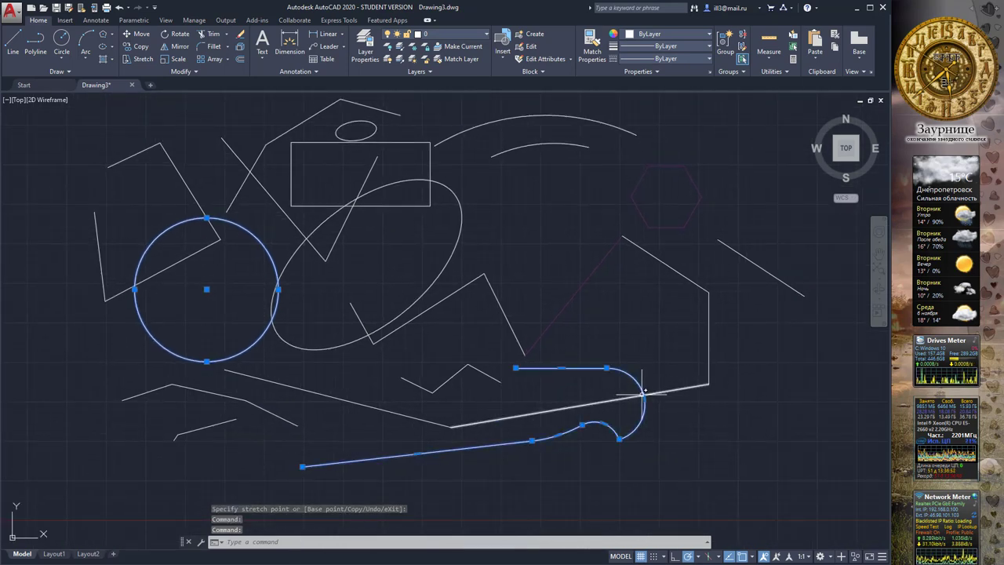
{"action": "mouse_move", "coordinate": [644, 399]}
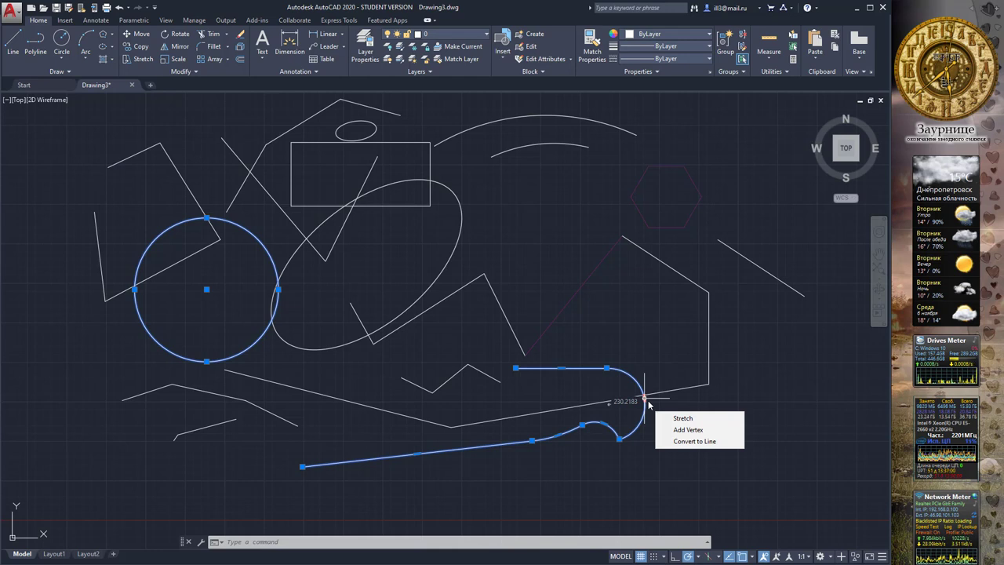
Add a new vertex to the lower polyline, reshaping its arcs, and try removing another vertex
{"action": "left_click", "coordinate": [680, 418]}
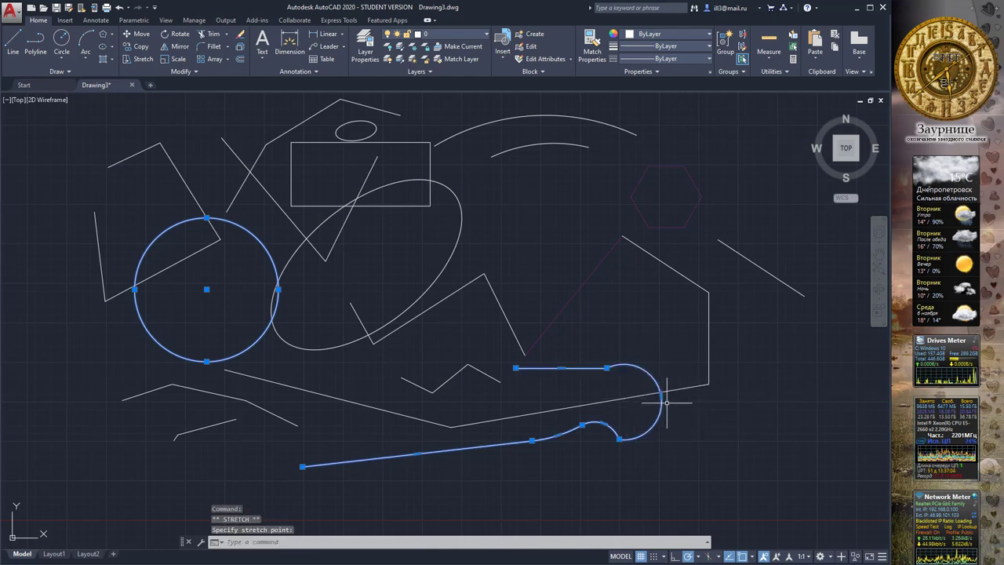
{"action": "key", "text": "Escape"}
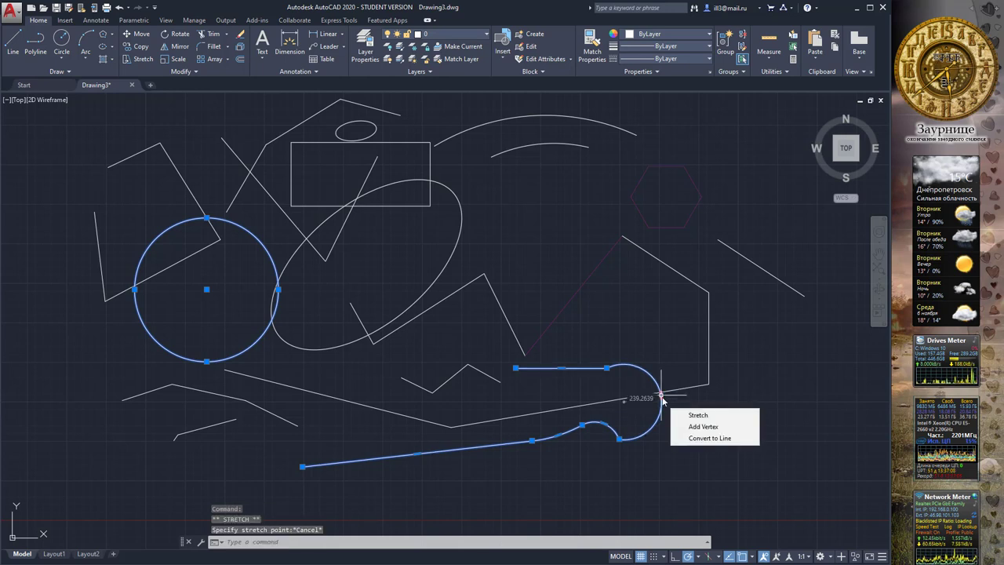
{"action": "left_click", "coordinate": [703, 426]}
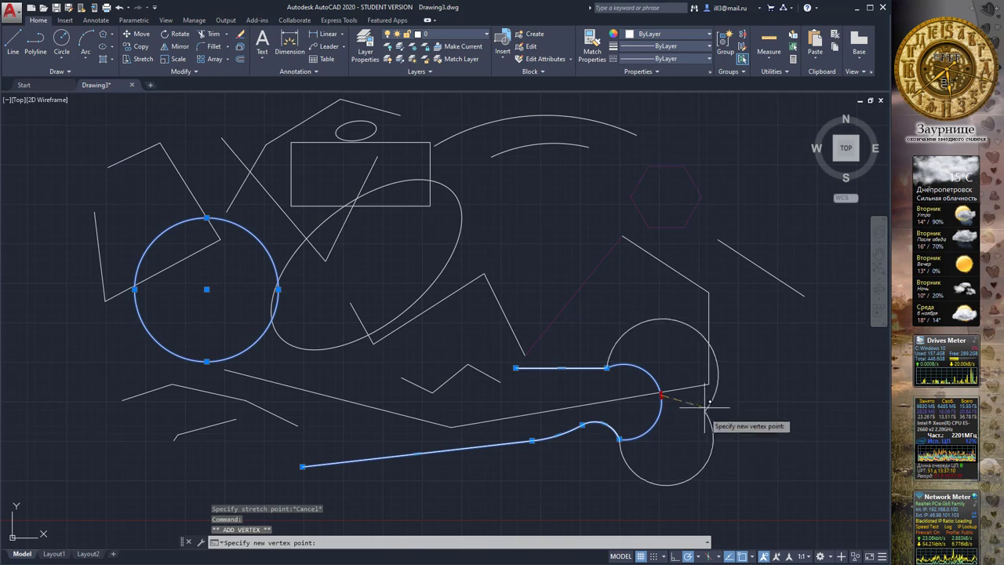
{"action": "left_click", "coordinate": [710, 408]}
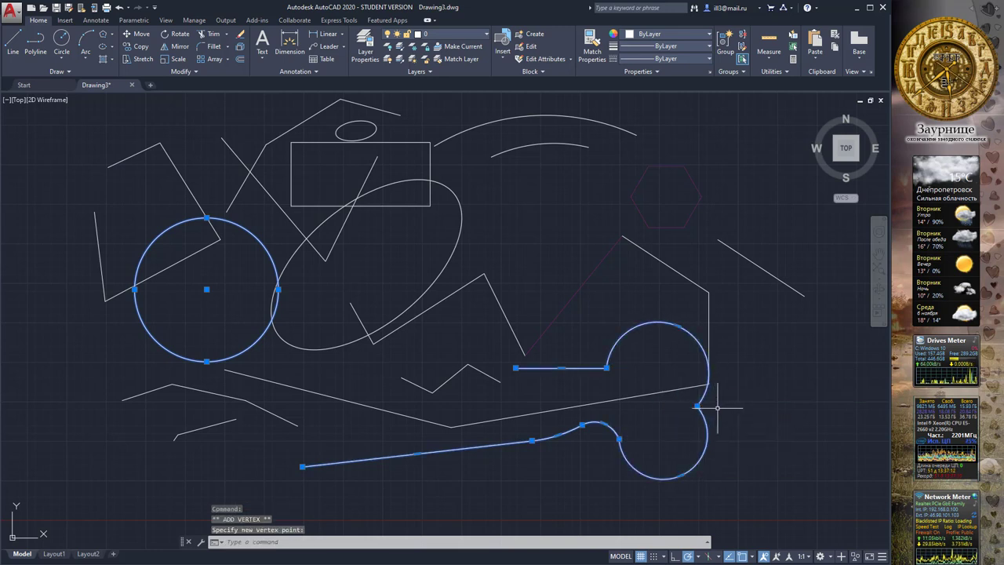
{"action": "mouse_move", "coordinate": [697, 406]}
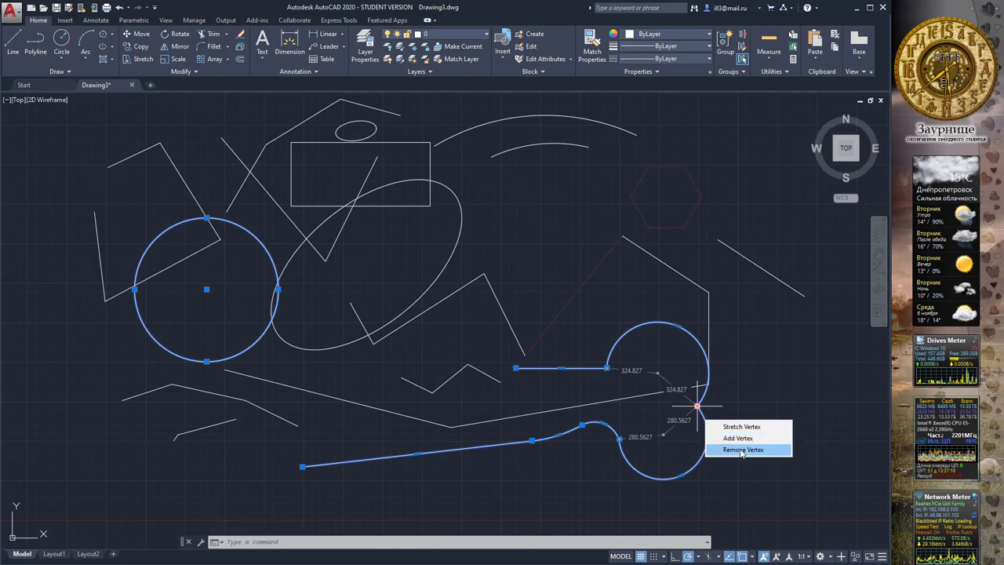
{"action": "left_click", "coordinate": [741, 450]}
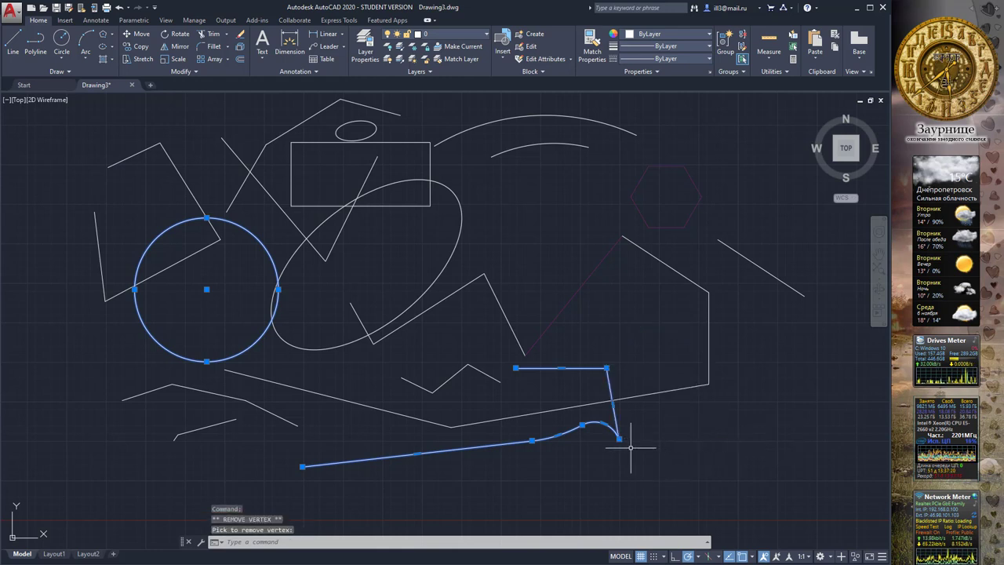
{"action": "left_click", "coordinate": [604, 425]}
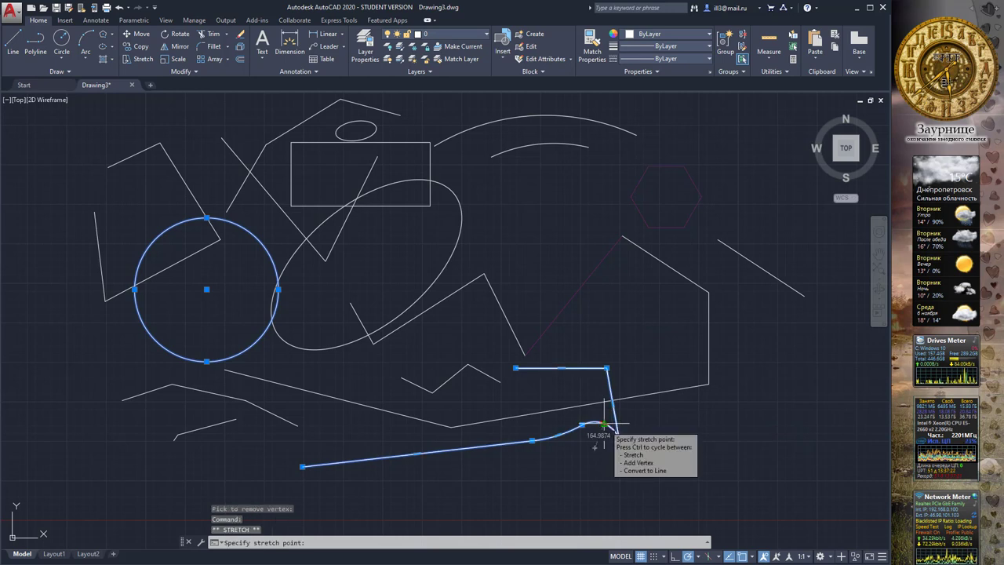
{"action": "key", "text": "Escape"}
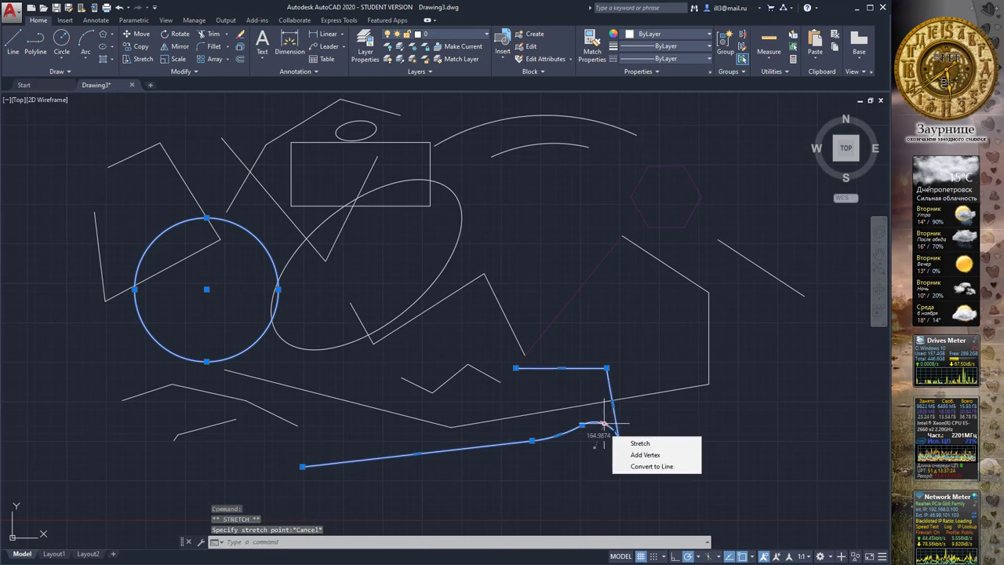
{"action": "mouse_move", "coordinate": [604, 425]}
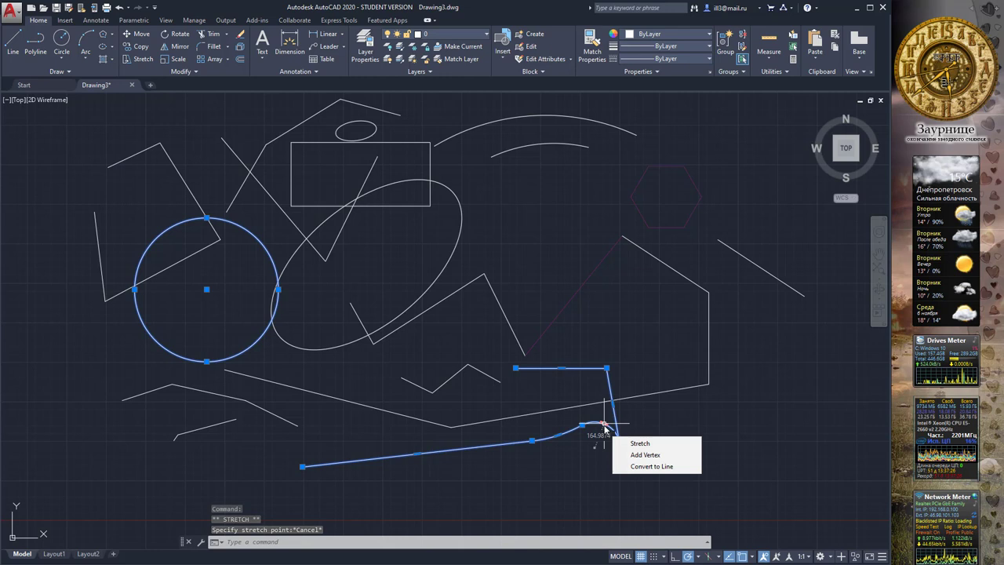
Stretch the polyline's corner vertex up and right, then start deepening its arc segment
{"action": "left_click", "coordinate": [604, 426]}
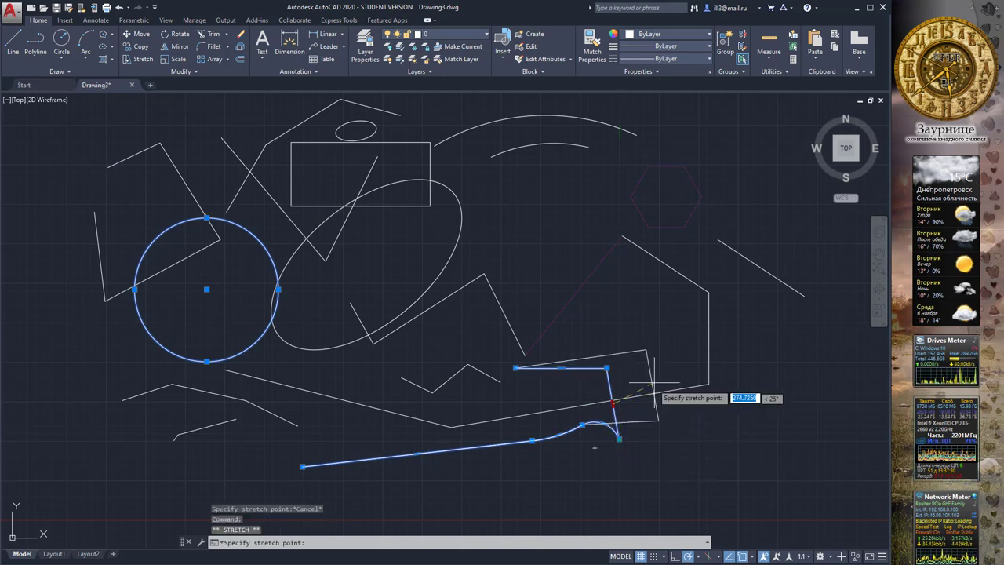
{"action": "left_click", "coordinate": [663, 348]}
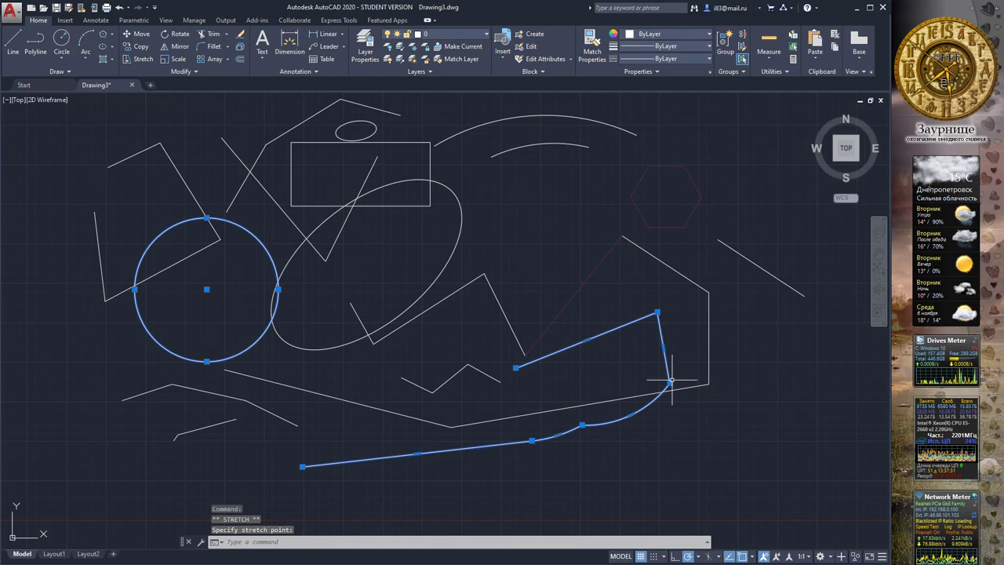
{"action": "left_click", "coordinate": [631, 414]}
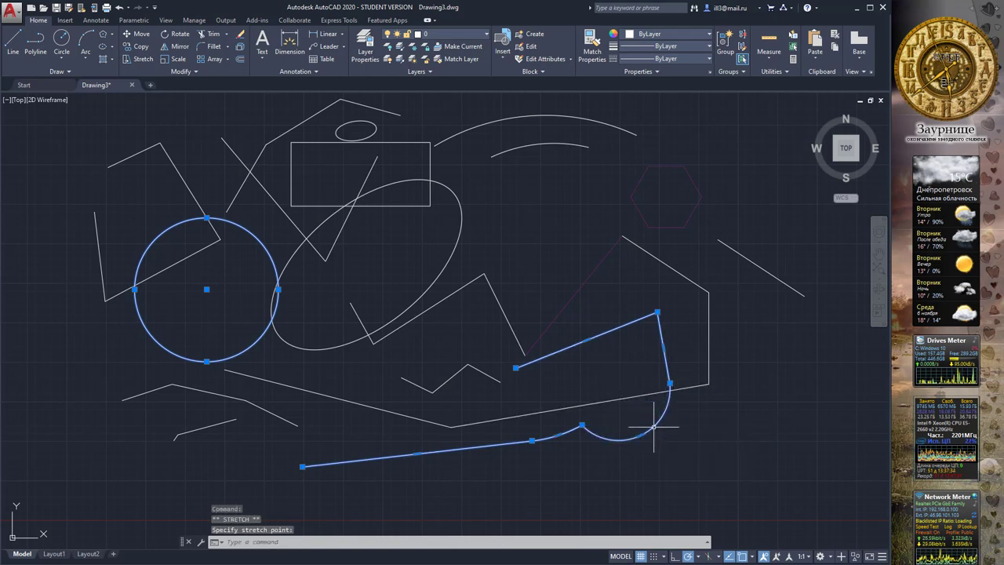
{"action": "scroll", "coordinate": [647, 430], "scroll_direction": "up", "scroll_amount": 2}
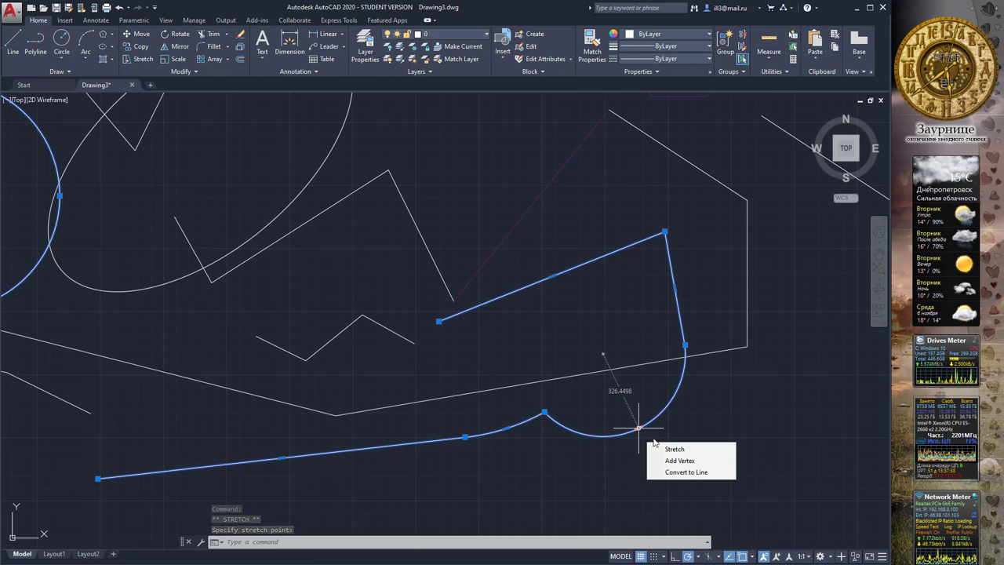
Straighten the polyline's arc segment, and turn its right segment into an arc and back to a line
{"action": "left_click", "coordinate": [670, 473]}
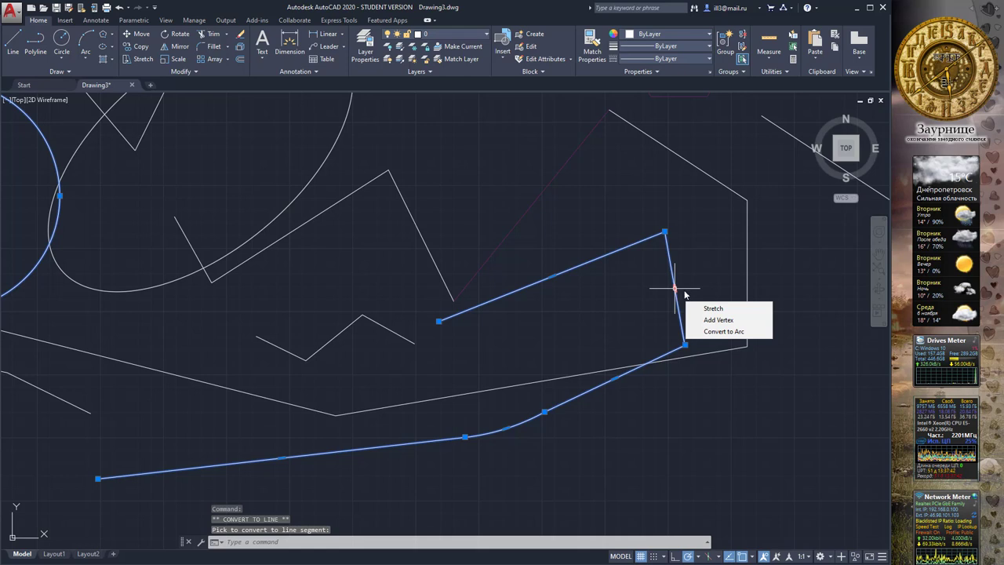
{"action": "left_click", "coordinate": [721, 331]}
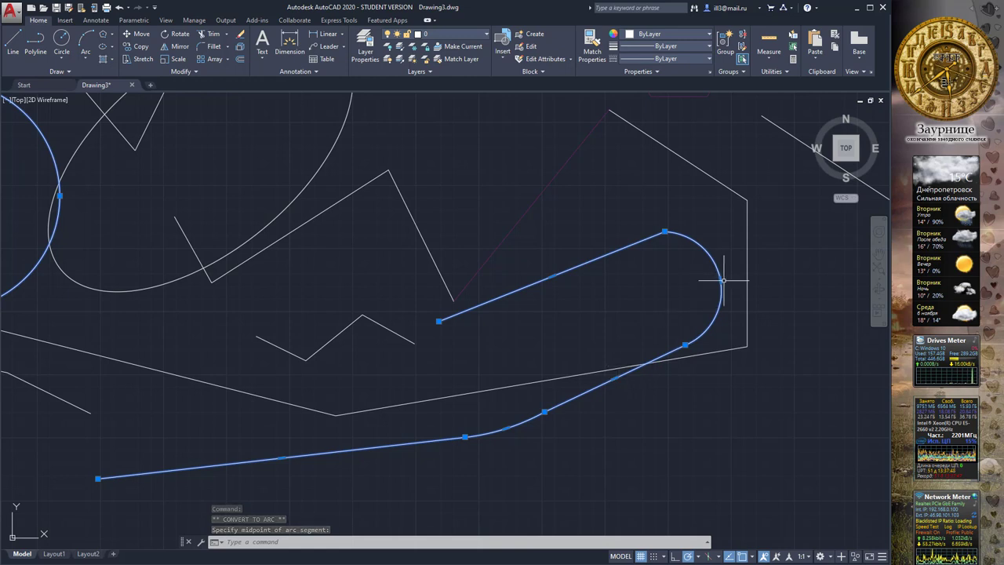
{"action": "left_click", "coordinate": [723, 280]}
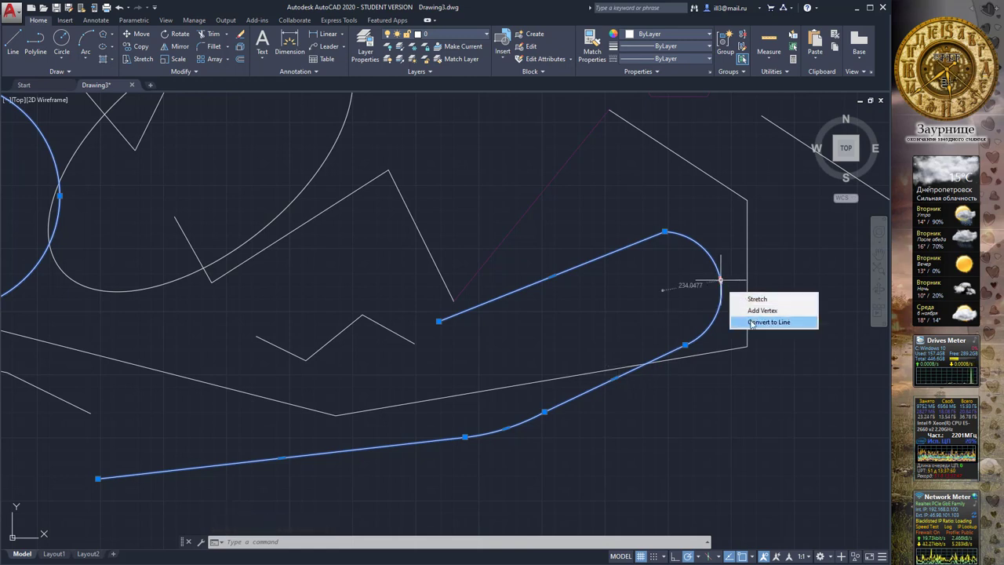
{"action": "left_click", "coordinate": [753, 323]}
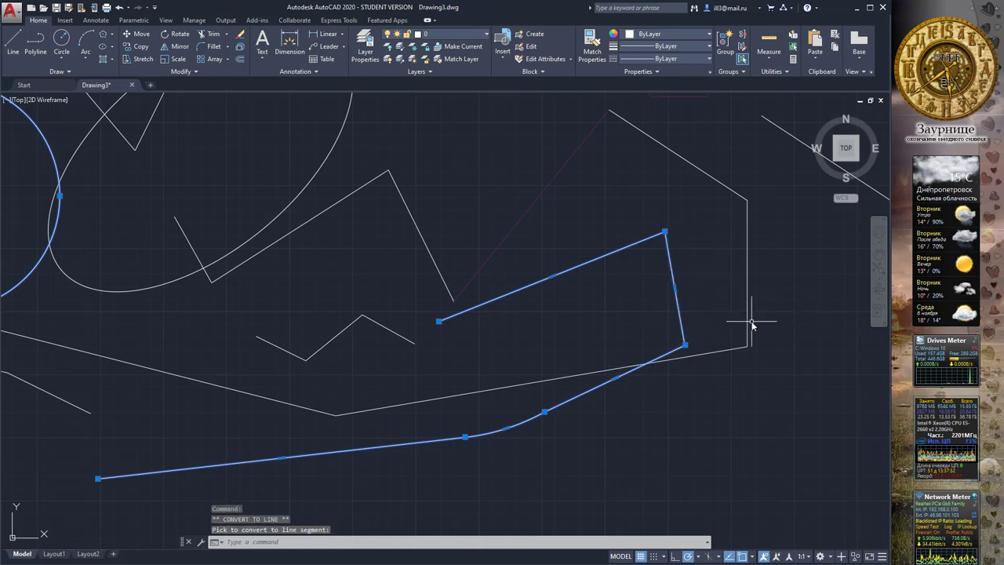
{"action": "scroll", "coordinate": [723, 309], "scroll_direction": "down", "scroll_amount": 3}
Convert the rectangle's top edge into an arc bulging upward above the rectangle
{"action": "middle_click_drag", "start_coordinate": [722, 264], "coordinate": [645, 298]}
{"action": "scroll", "coordinate": [596, 235], "scroll_direction": "up", "scroll_amount": 2}
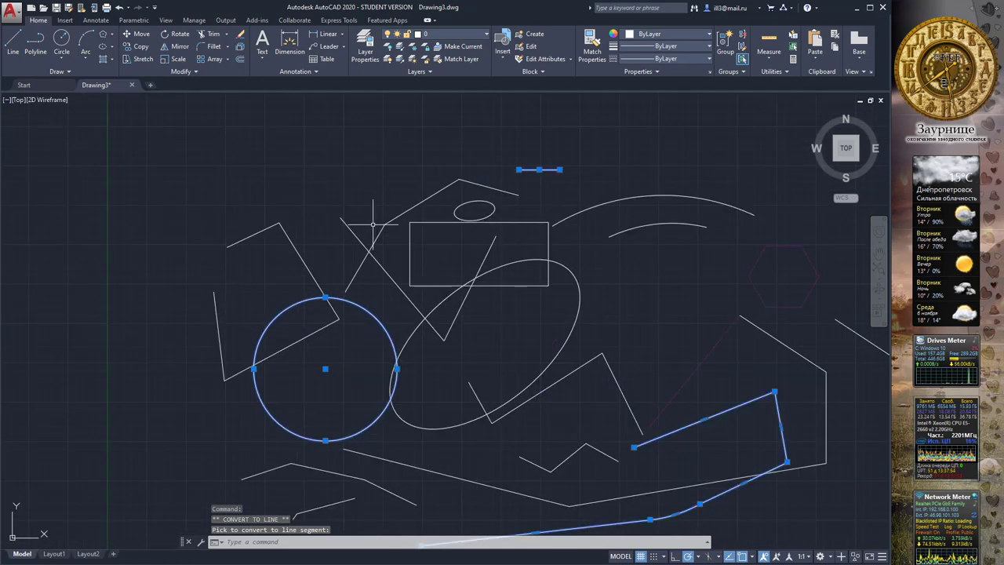
{"action": "scroll", "coordinate": [578, 225], "scroll_direction": "up", "scroll_amount": 2}
{"action": "left_click", "coordinate": [578, 223]}
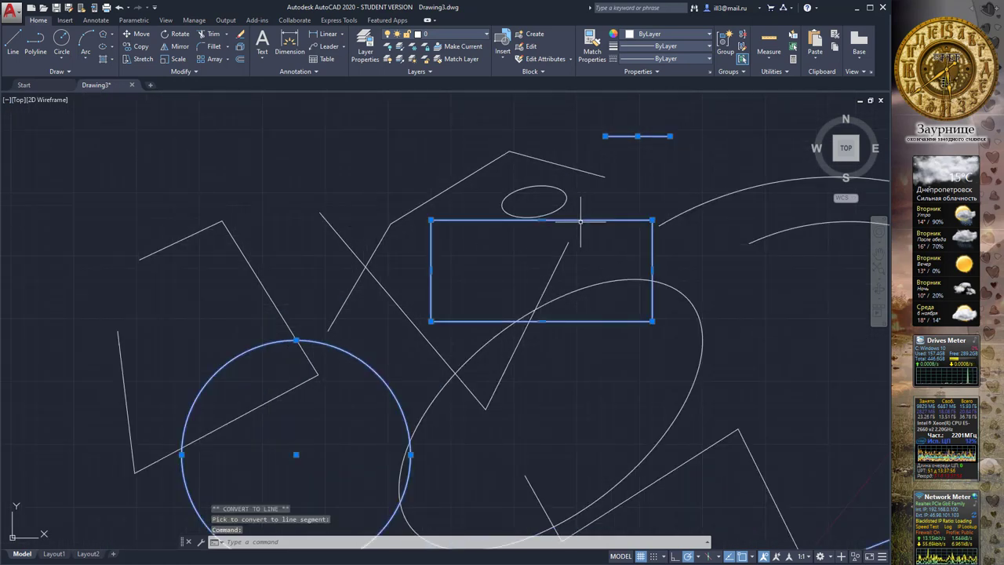
{"action": "scroll", "coordinate": [580, 225], "scroll_direction": "up", "scroll_amount": 2}
{"action": "mouse_move", "coordinate": [542, 220]}
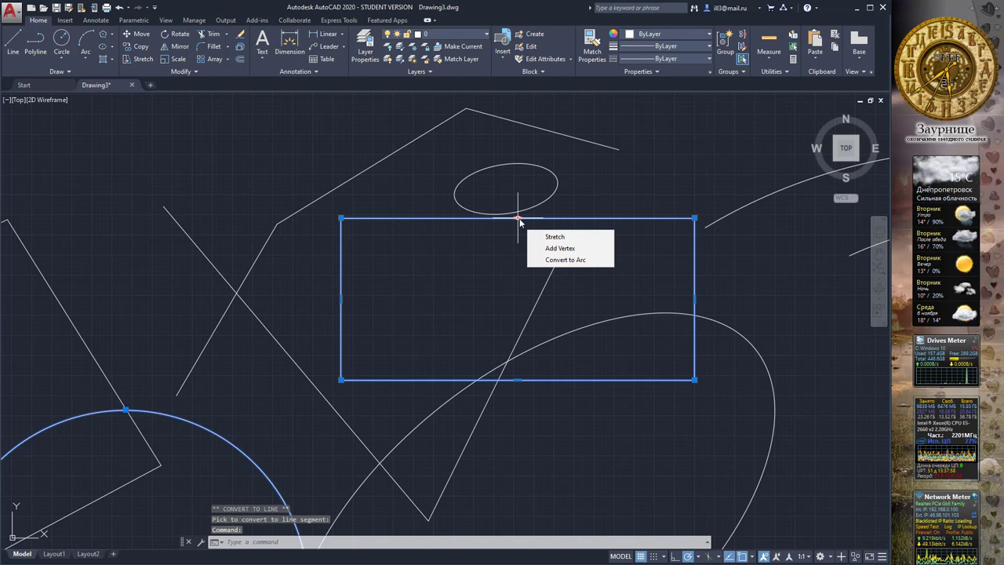
{"action": "left_click", "coordinate": [565, 260]}
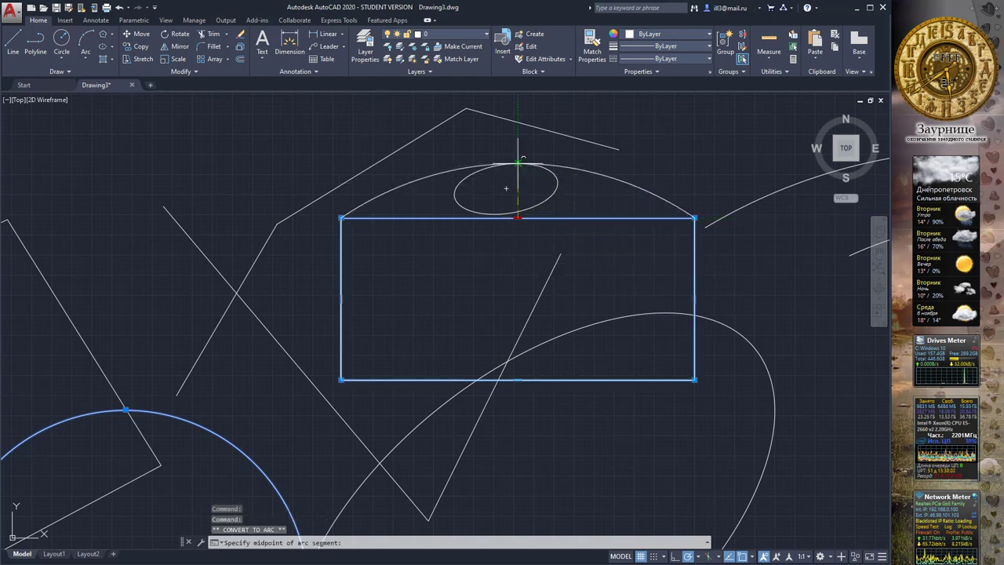
{"action": "left_click", "coordinate": [517, 165]}
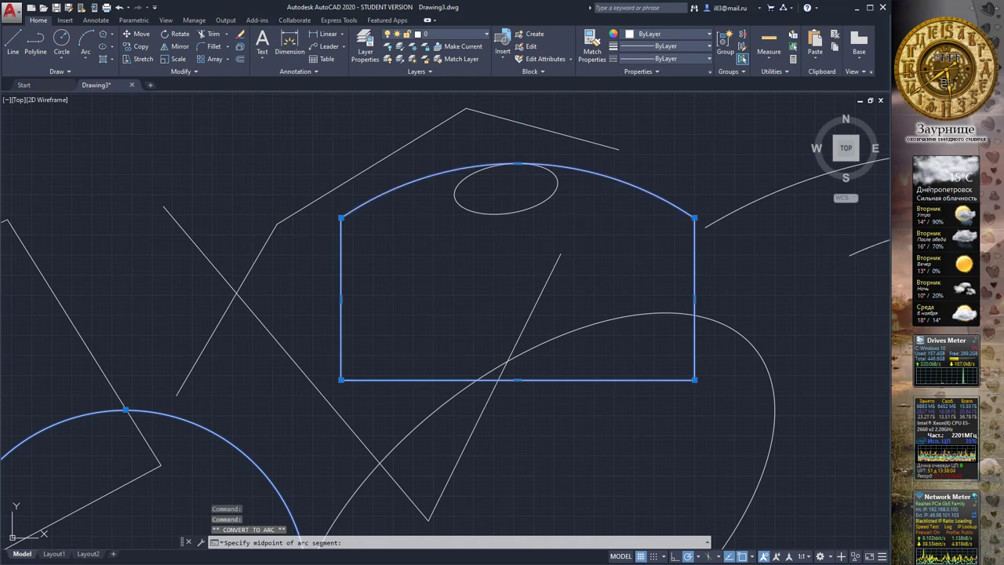
{"action": "left_click", "coordinate": [341, 298]}
{"action": "key", "text": "Escape"}
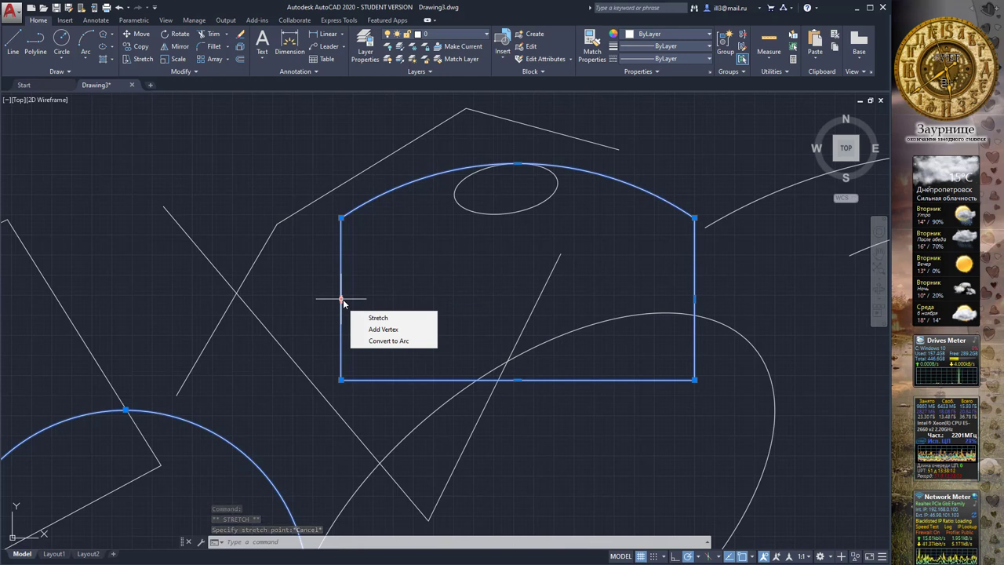
Select the bottom-left polyline and bring it toward the centre of the view
{"action": "scroll", "coordinate": [342, 302], "scroll_direction": "down", "scroll_amount": 2}
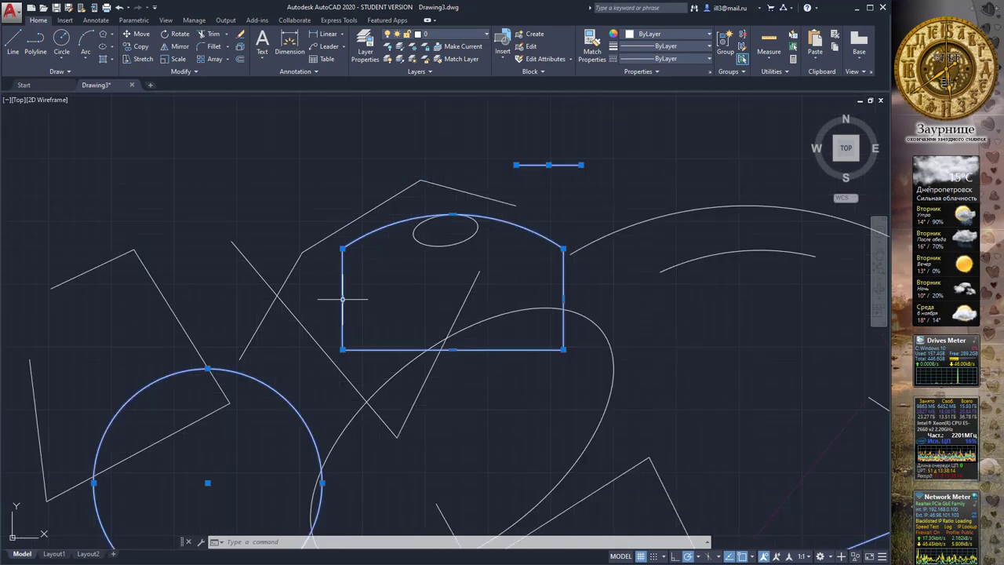
{"action": "middle_click_drag", "start_coordinate": [500, 351], "coordinate": [481, 179]}
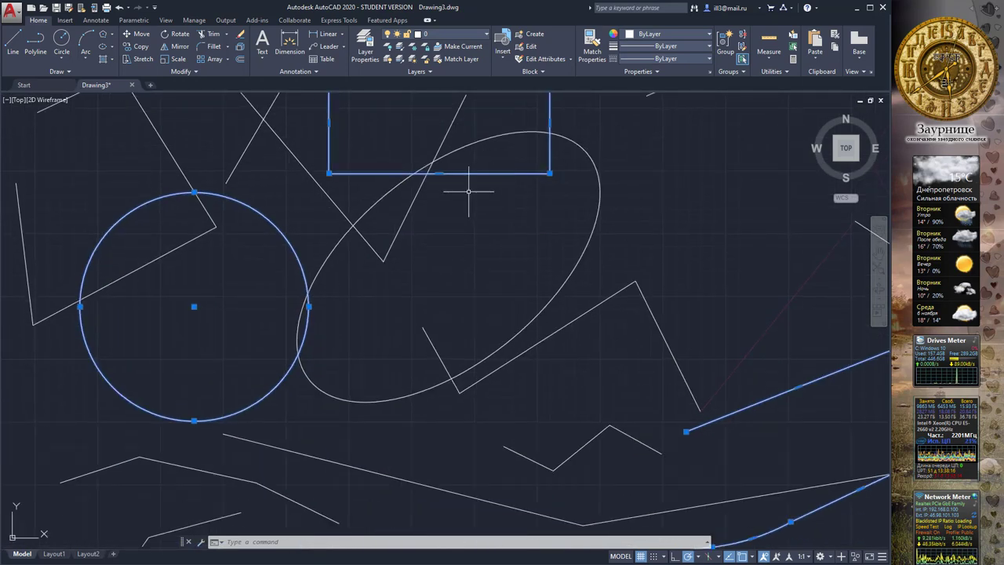
{"action": "left_click", "coordinate": [238, 474]}
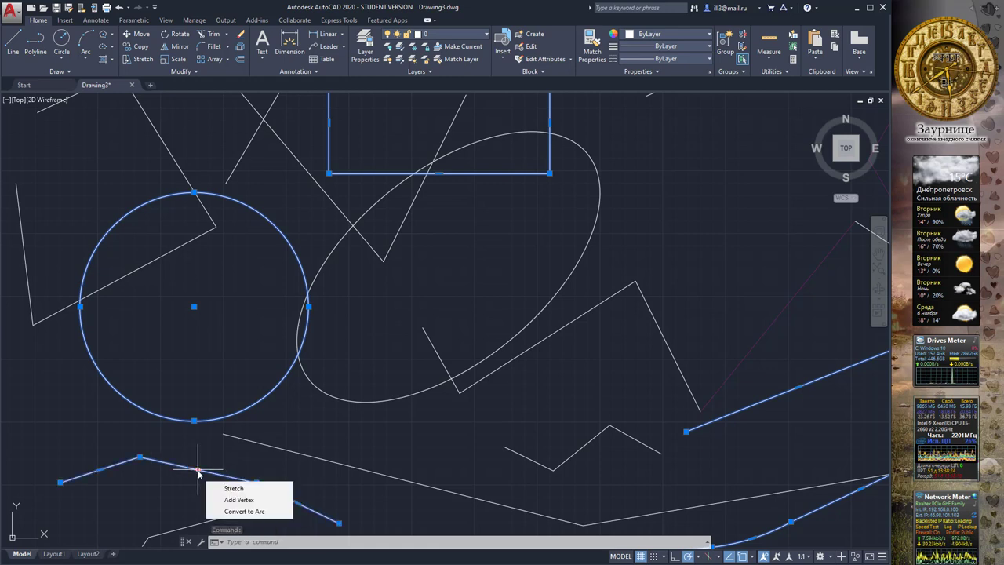
{"action": "key", "text": "Escape"}
{"action": "middle_click_drag", "start_coordinate": [240, 443], "coordinate": [312, 316]}
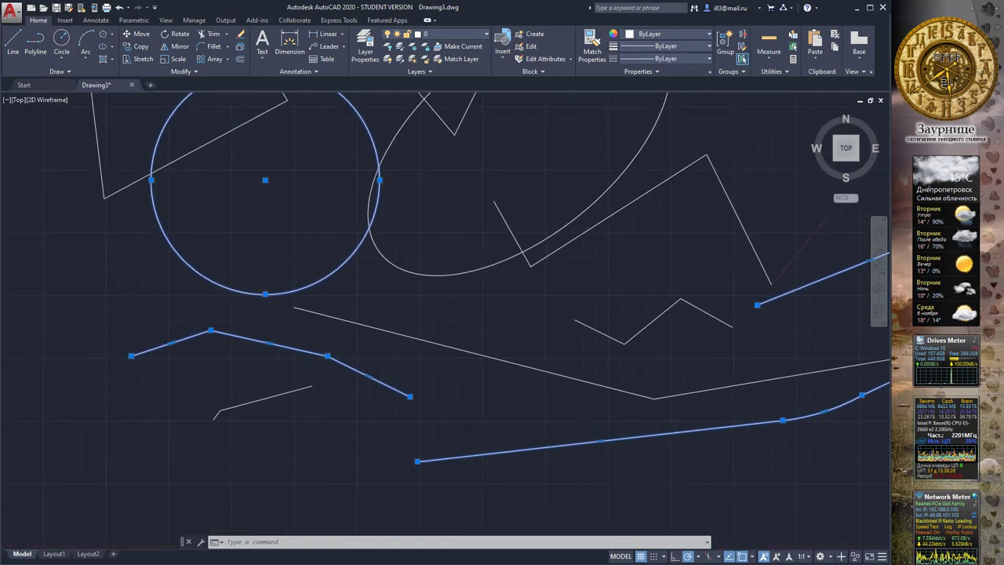
{"action": "scroll", "coordinate": [275, 339], "scroll_direction": "up", "scroll_amount": 4}
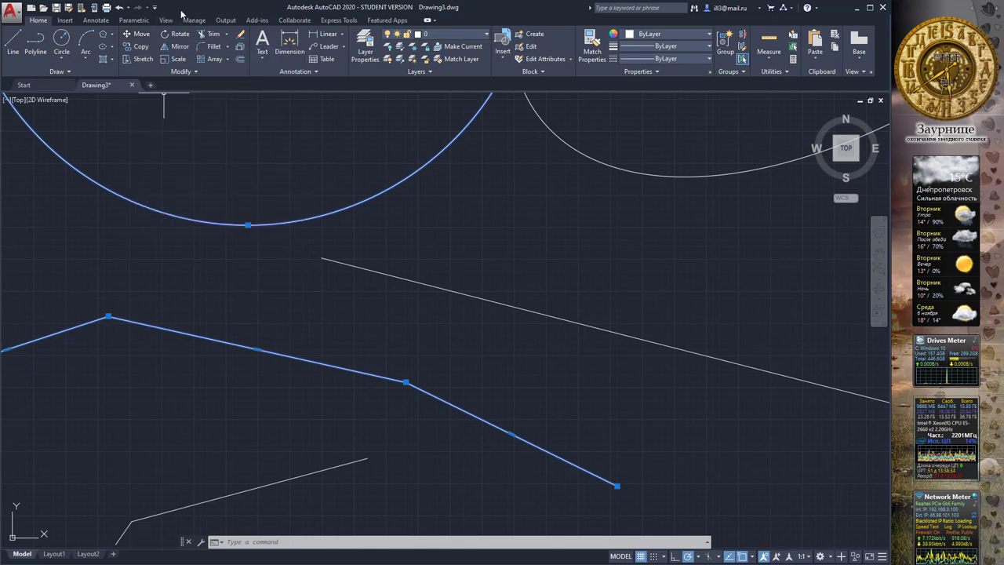
Move the left polyline, short line and long curved line further left
{"action": "key", "text": "Escape"}
{"action": "left_click", "coordinate": [138, 37]}
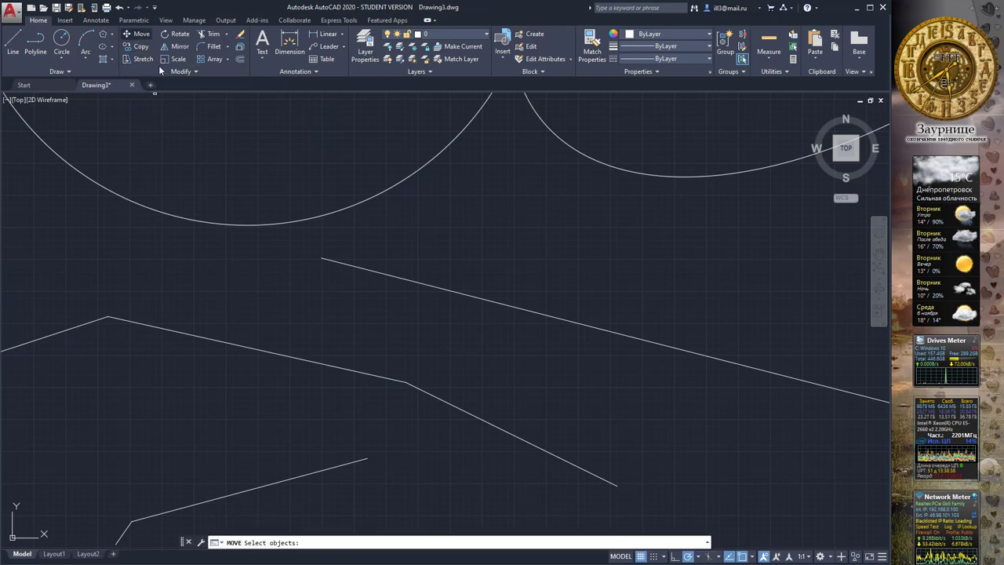
{"action": "scroll", "coordinate": [267, 208], "scroll_direction": "down", "scroll_amount": 2}
{"action": "scroll", "coordinate": [262, 239], "scroll_direction": "down", "scroll_amount": 2}
{"action": "left_click", "coordinate": [253, 263]}
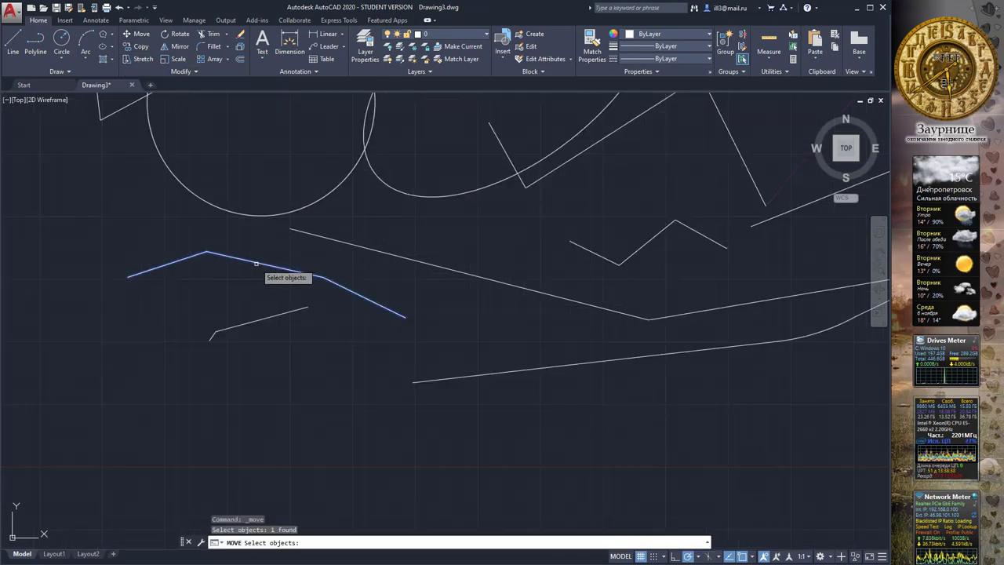
{"action": "left_click", "coordinate": [277, 311]}
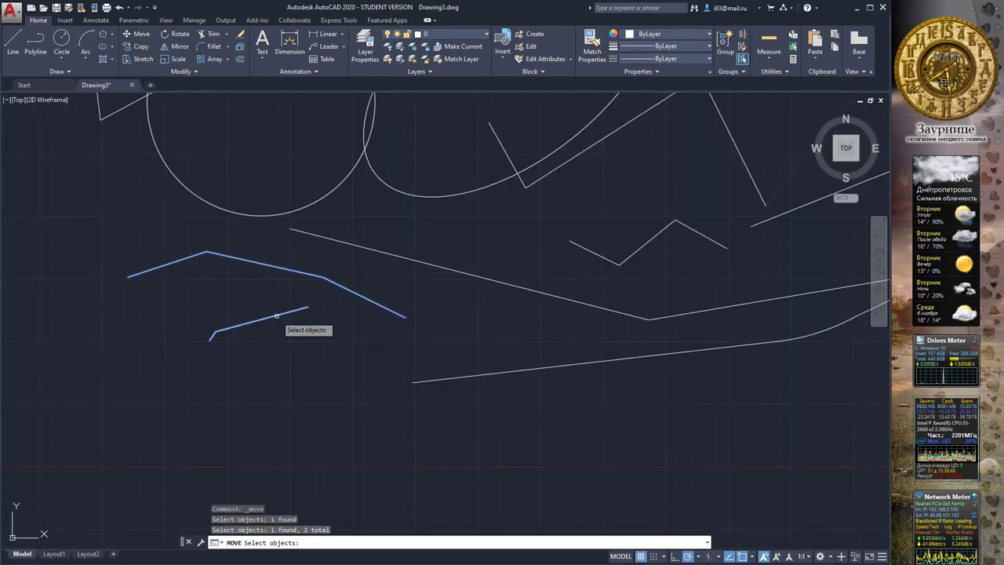
{"action": "left_click", "coordinate": [470, 376]}
{"action": "key", "text": "Return"}
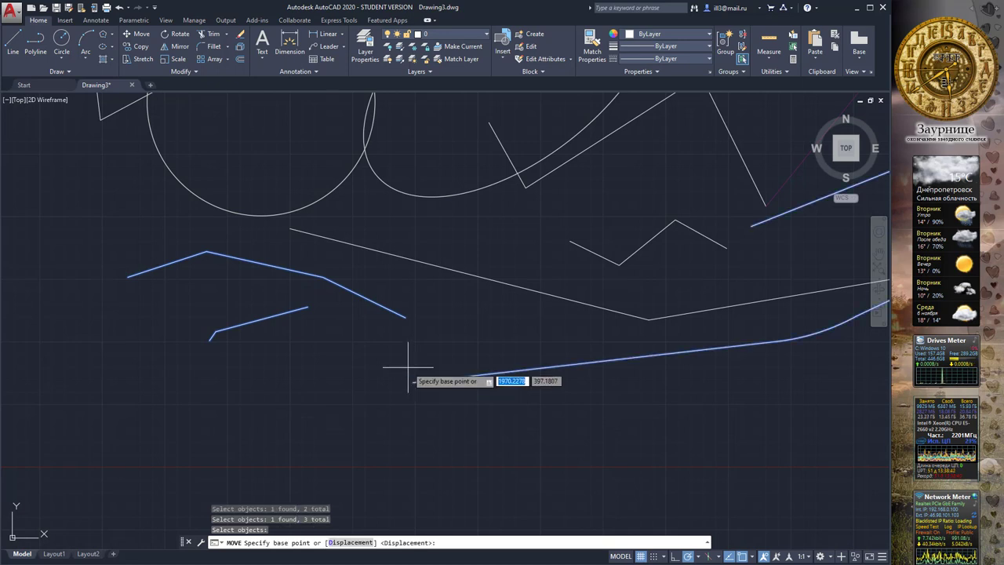
{"action": "left_click", "coordinate": [211, 340]}
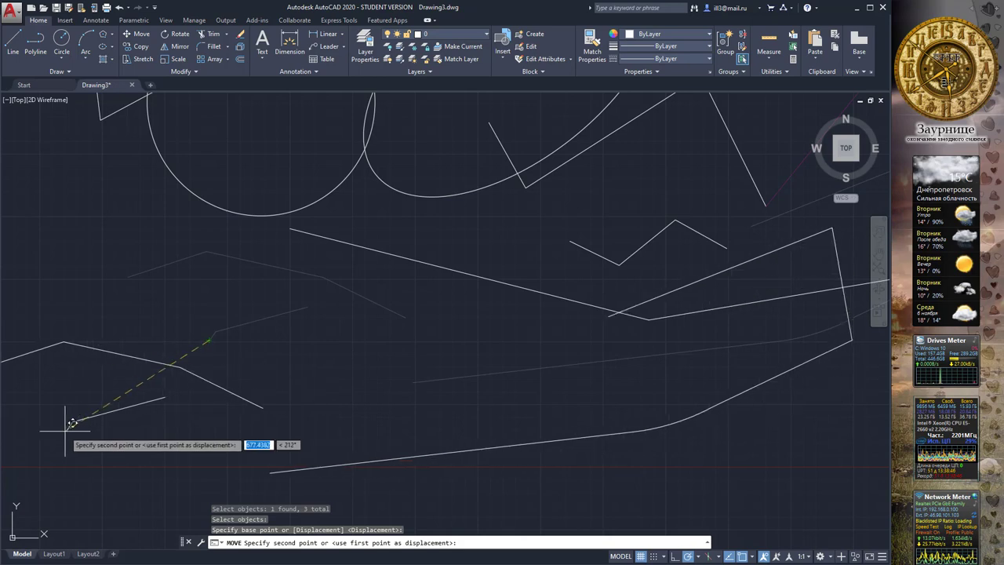
{"action": "left_click", "coordinate": [123, 408]}
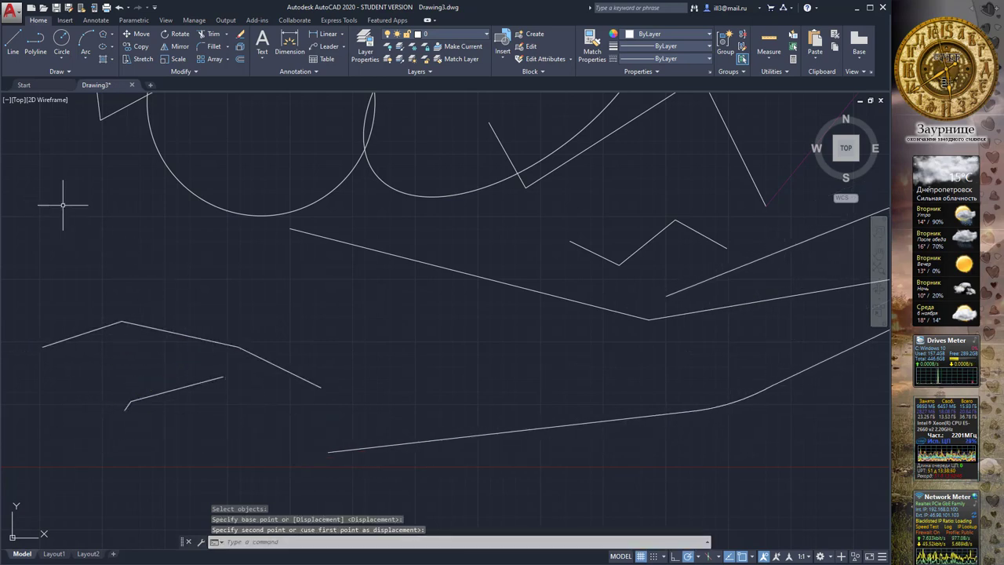
{"action": "key", "text": "Escape"}
Window-select the shapes and move them to the right, past the small hexagon
{"action": "scroll", "coordinate": [67, 200], "scroll_direction": "down", "scroll_amount": 3}
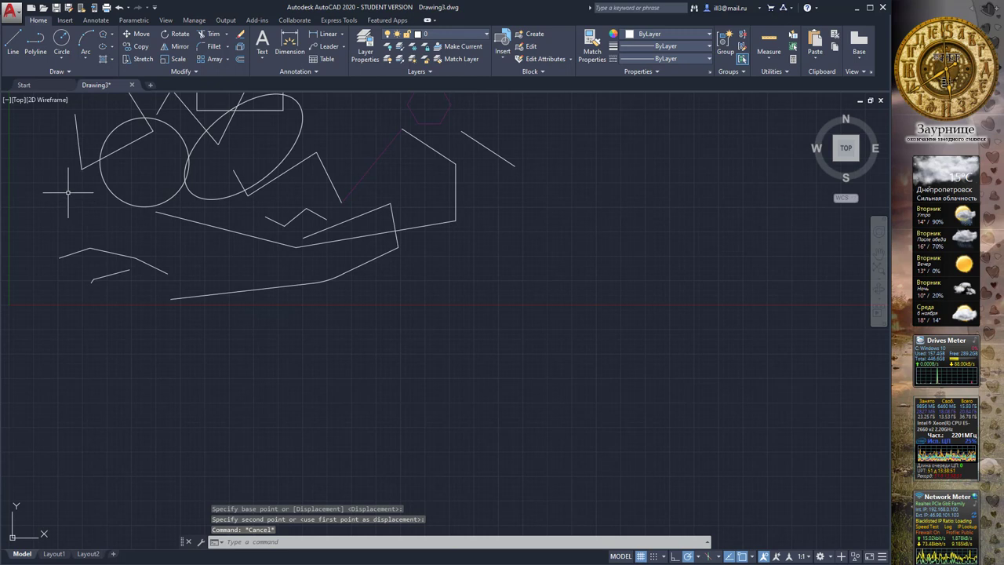
{"action": "left_click", "coordinate": [49, 110]}
{"action": "left_click", "coordinate": [452, 361]}
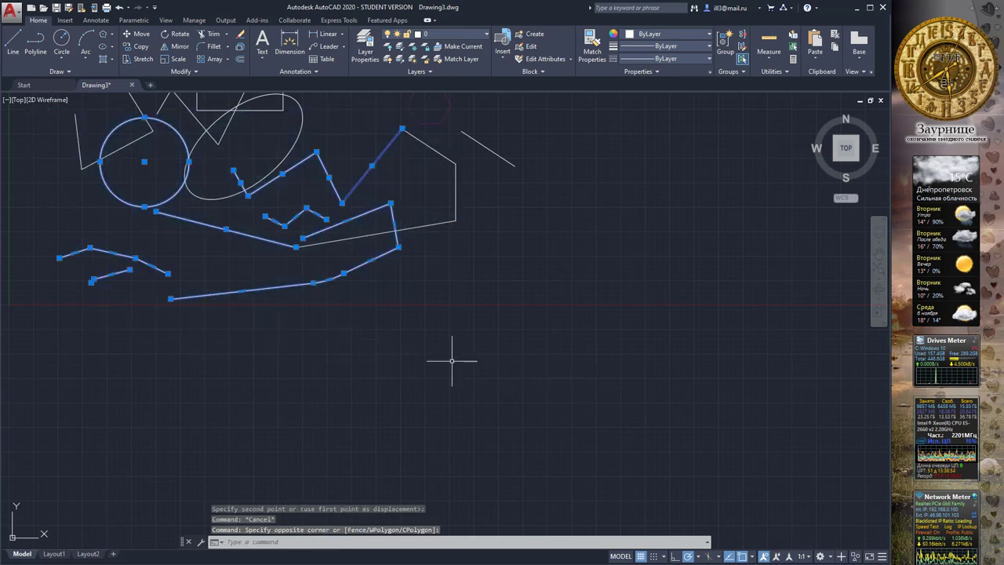
{"action": "left_click", "coordinate": [142, 36]}
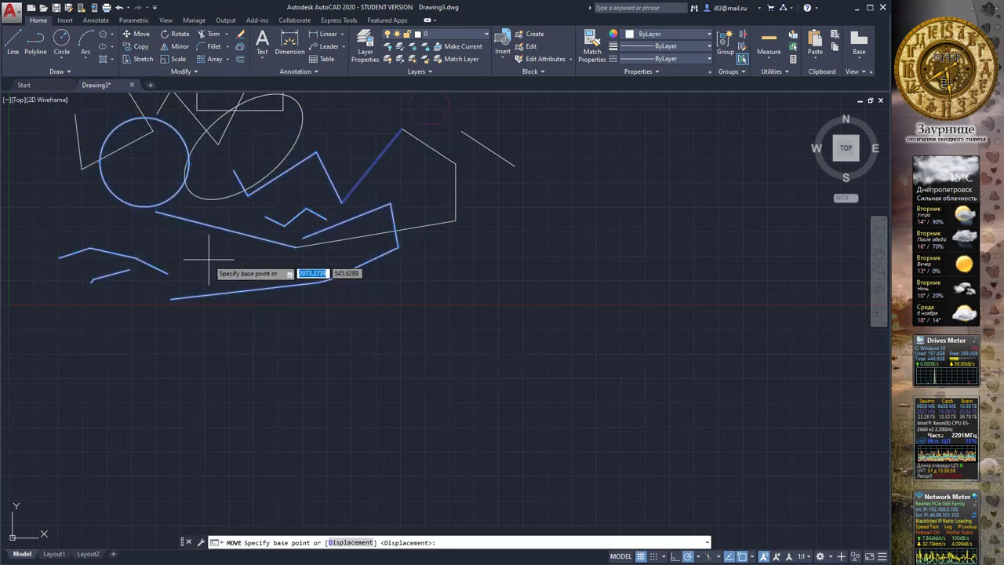
{"action": "left_click", "coordinate": [241, 291]}
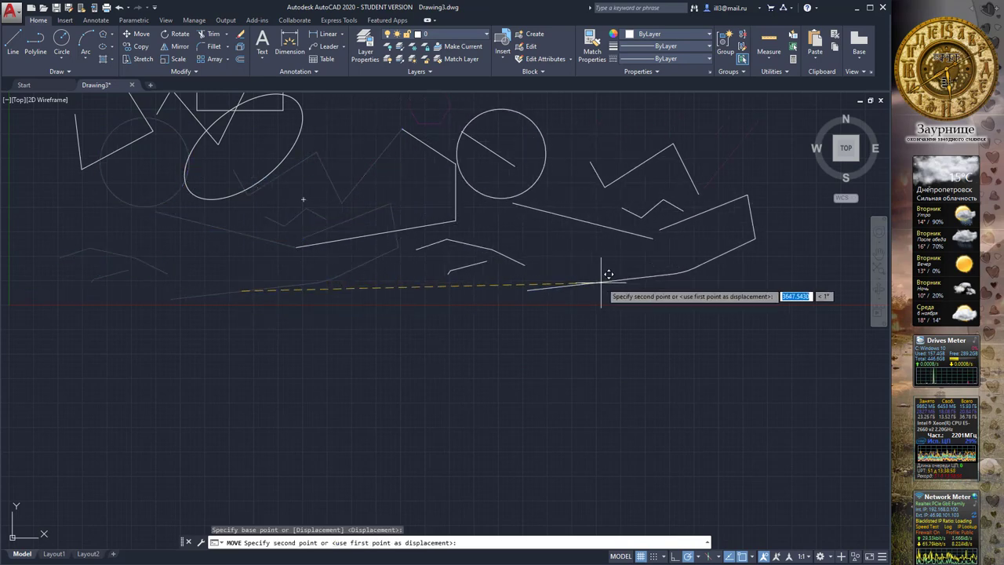
{"action": "left_click", "coordinate": [608, 274]}
{"action": "middle_click_drag", "start_coordinate": [394, 115], "coordinate": [417, 256]}
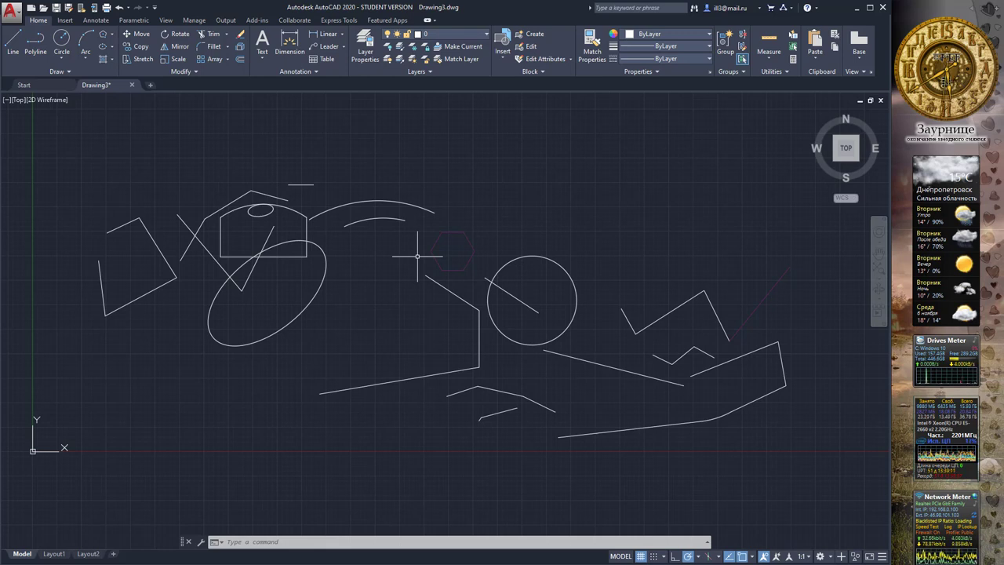
{"action": "left_click", "coordinate": [206, 72]}
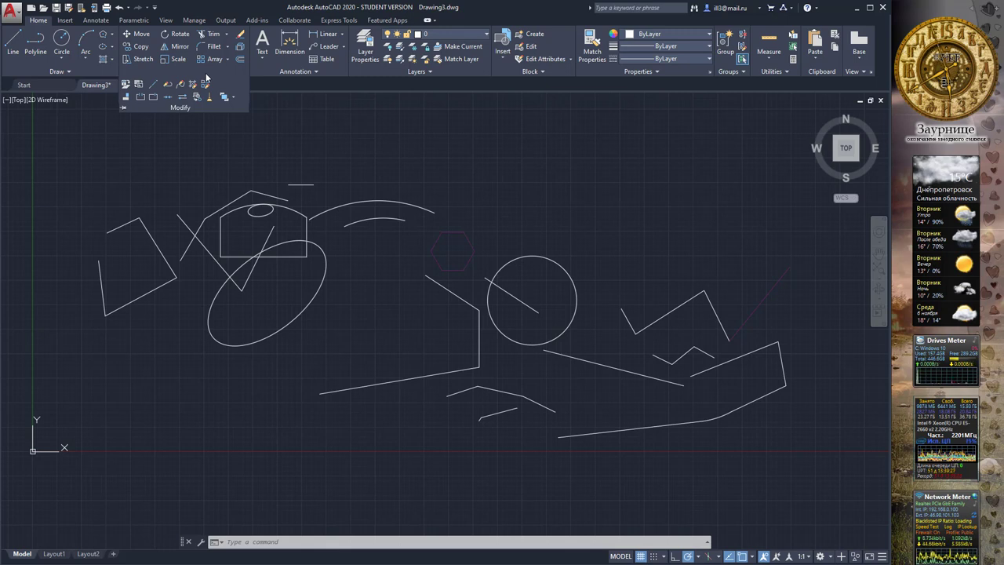
{"action": "left_click", "coordinate": [195, 172]}
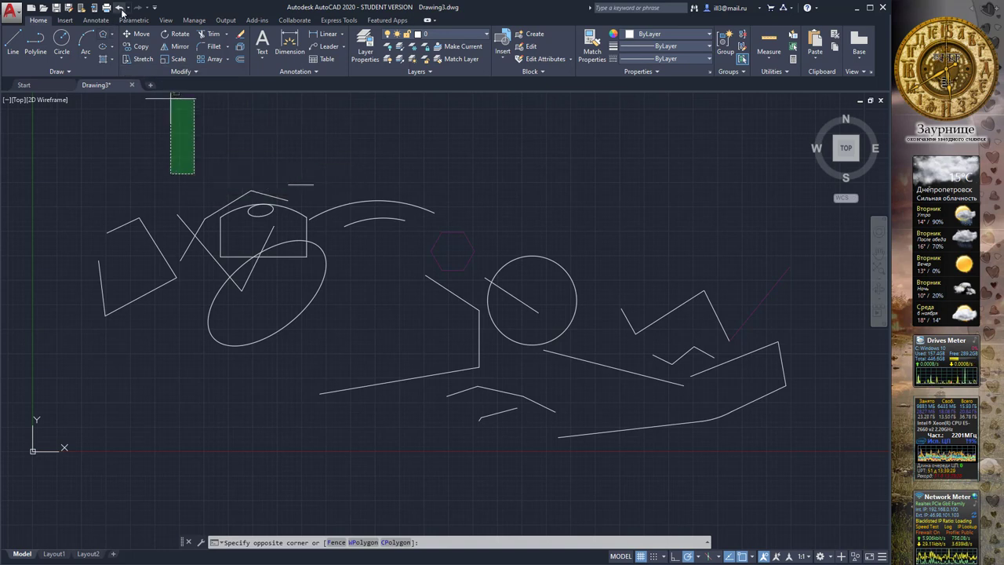
{"action": "key", "text": "Escape"}
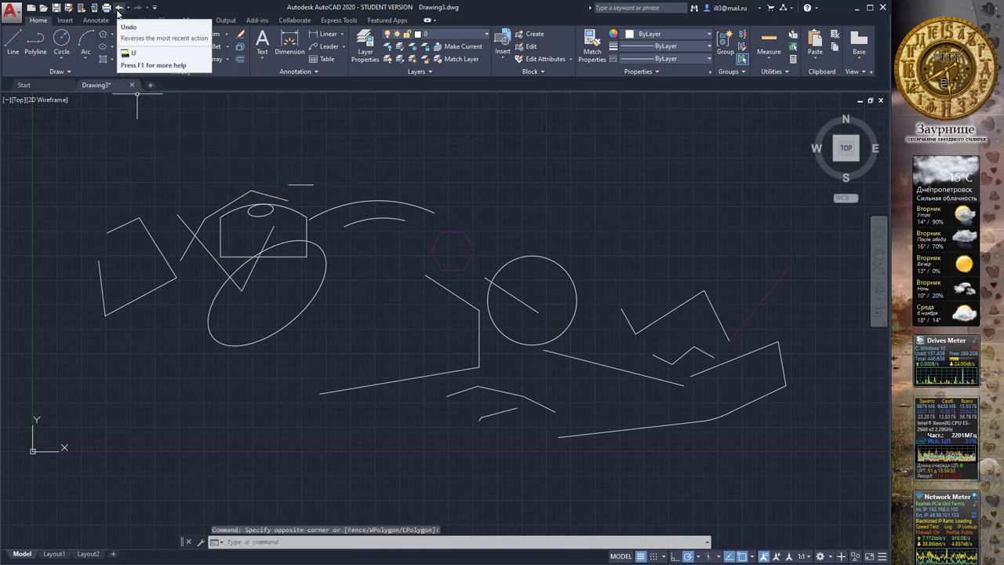
{"action": "left_click", "coordinate": [128, 9]}
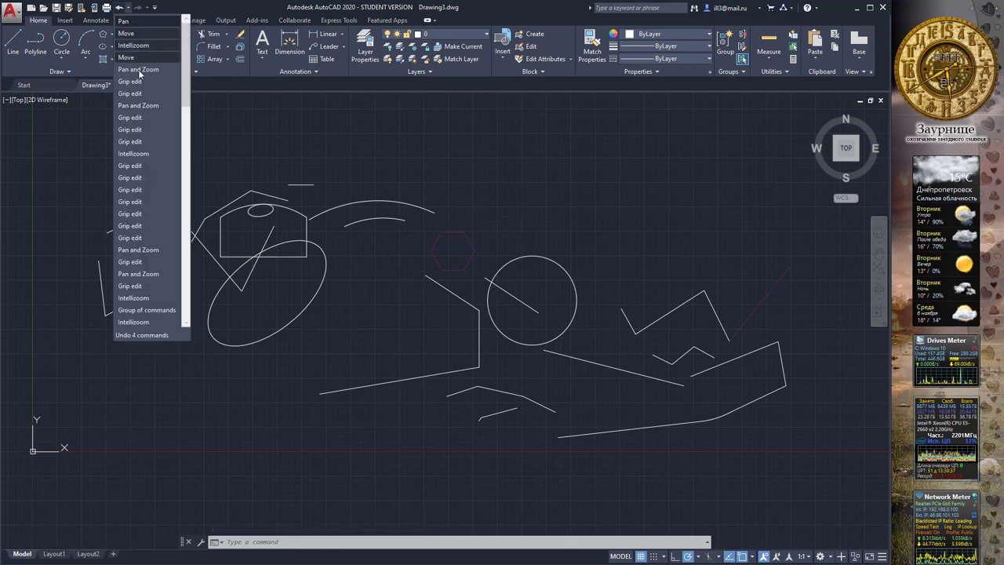
{"action": "left_click", "coordinate": [185, 5]}
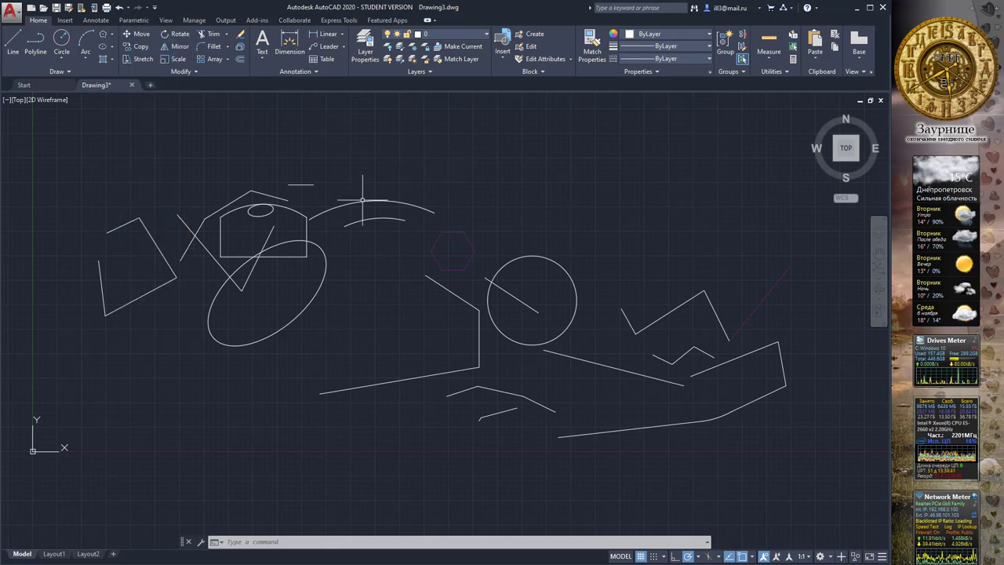
Zoom in on the ellipse, square and circle, and select the ellipse
{"action": "middle_click_drag", "start_coordinate": [149, 377], "coordinate": [173, 369]}
{"action": "scroll", "coordinate": [80, 384], "scroll_direction": "up", "scroll_amount": 2}
{"action": "scroll", "coordinate": [99, 406], "scroll_direction": "up", "scroll_amount": 2}
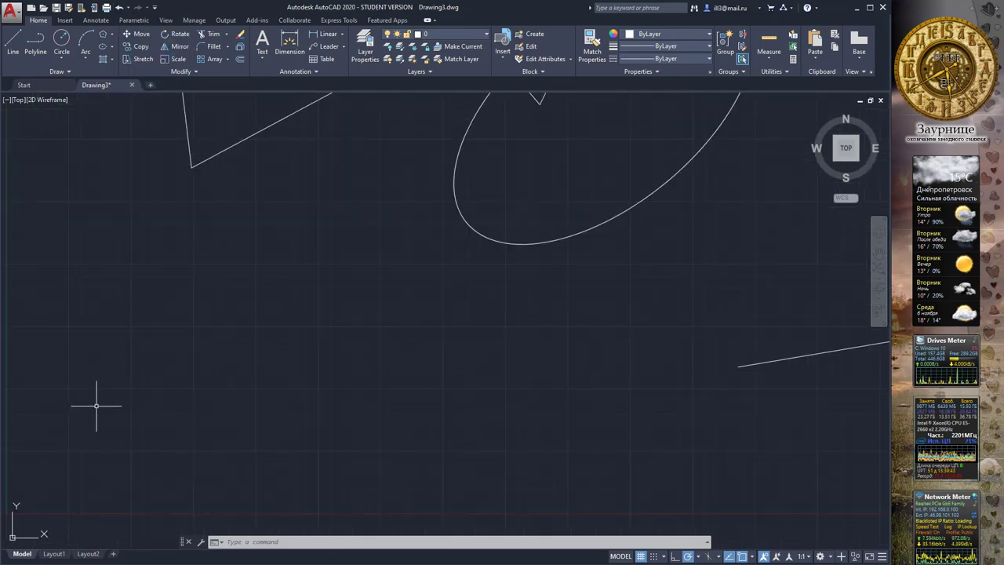
{"action": "middle_click_drag", "start_coordinate": [98, 405], "coordinate": [128, 363]}
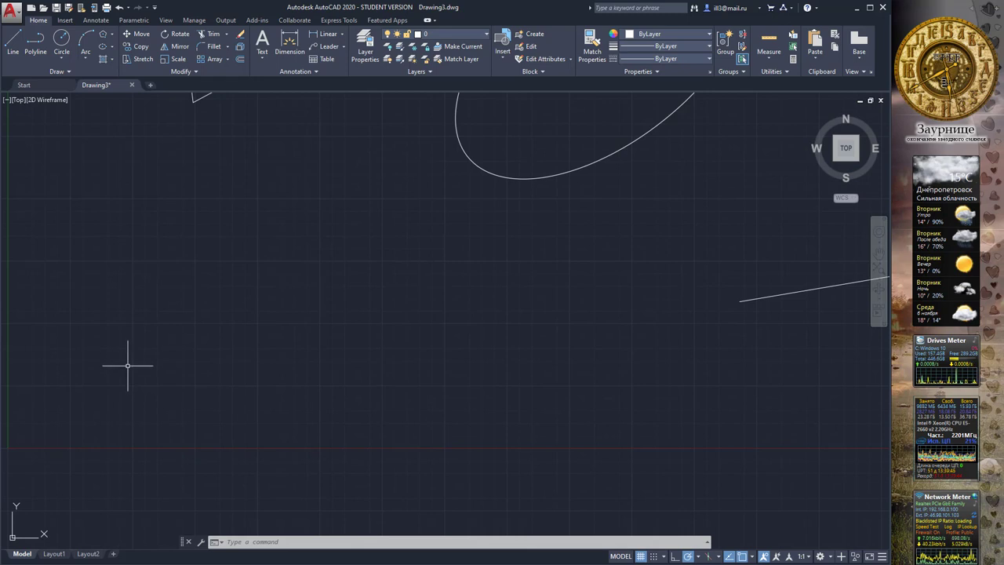
{"action": "scroll", "coordinate": [128, 365], "scroll_direction": "down", "scroll_amount": 2}
{"action": "middle_click_drag", "start_coordinate": [265, 269], "coordinate": [236, 314]}
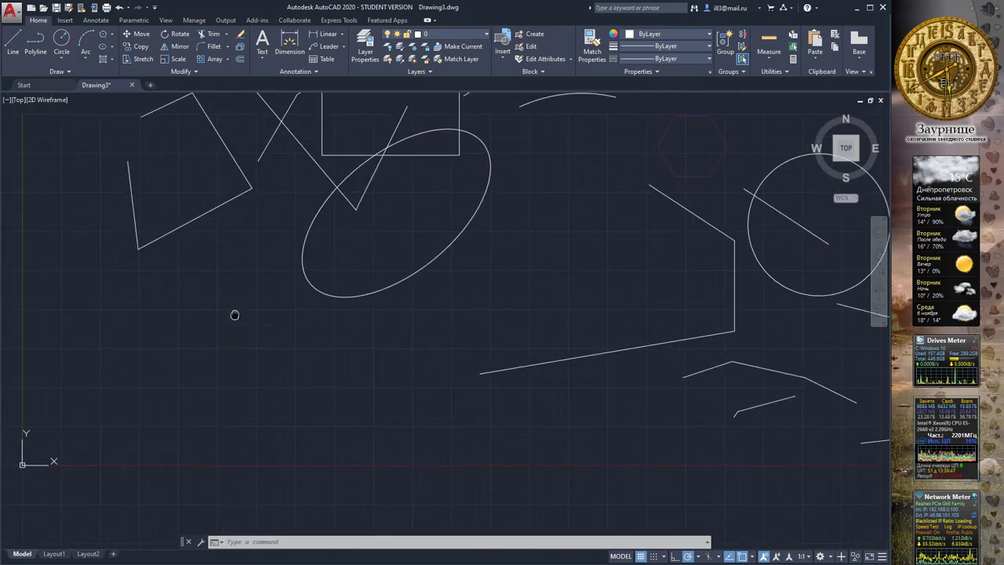
{"action": "left_click", "coordinate": [322, 287]}
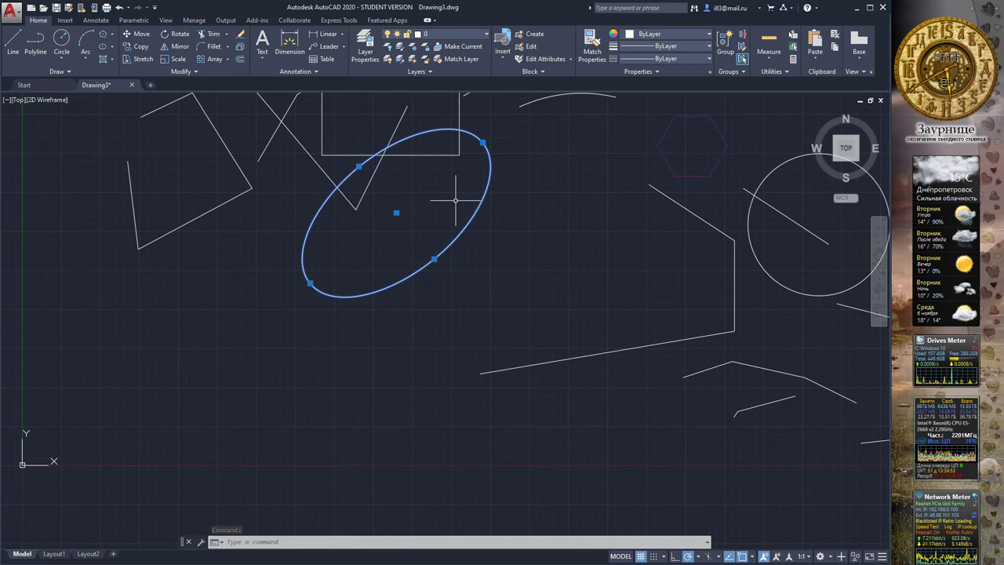
Drag selection windows below the ellipse and near the origin, clear the selection, and select the UCS icon
{"action": "left_click", "coordinate": [202, 373]}
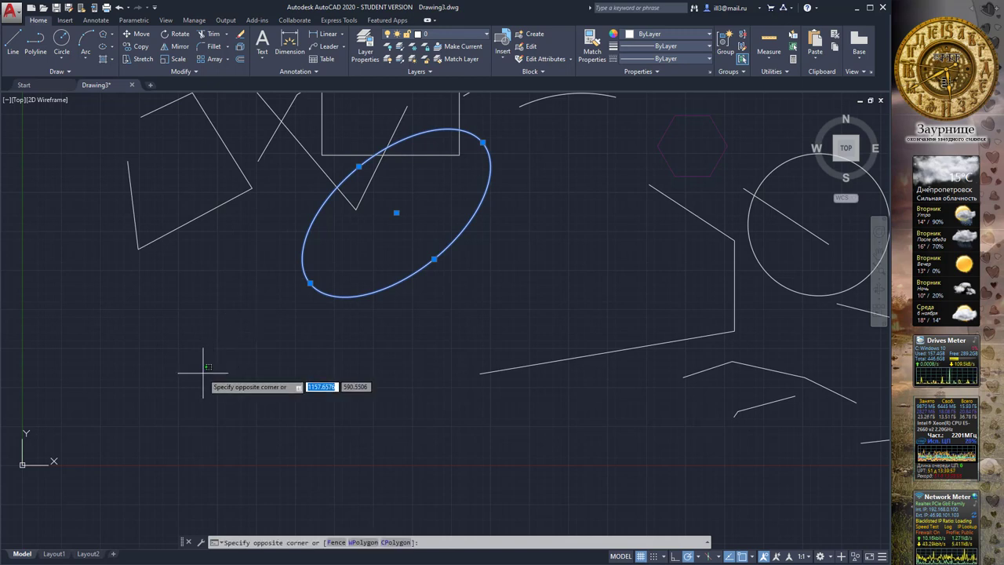
{"action": "left_click", "coordinate": [228, 355]}
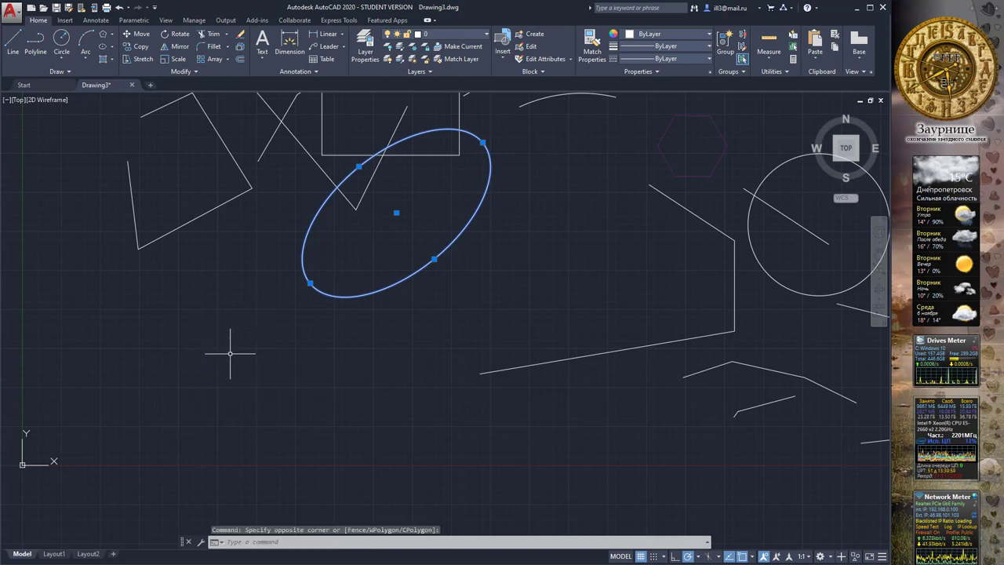
{"action": "left_click", "coordinate": [23, 461]}
{"action": "left_click", "coordinate": [84, 414]}
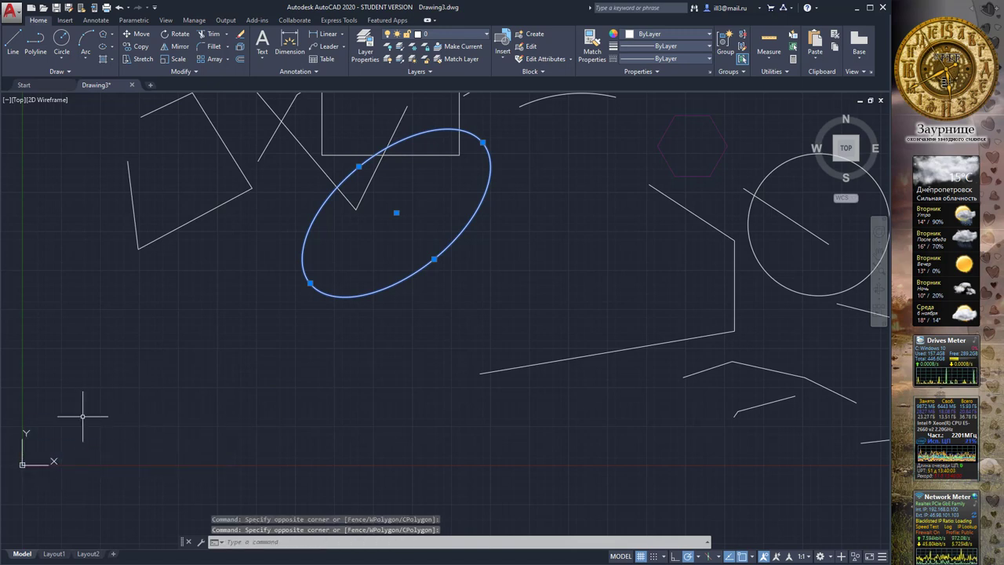
{"action": "key", "text": "Escape"}
{"action": "left_click", "coordinate": [30, 460]}
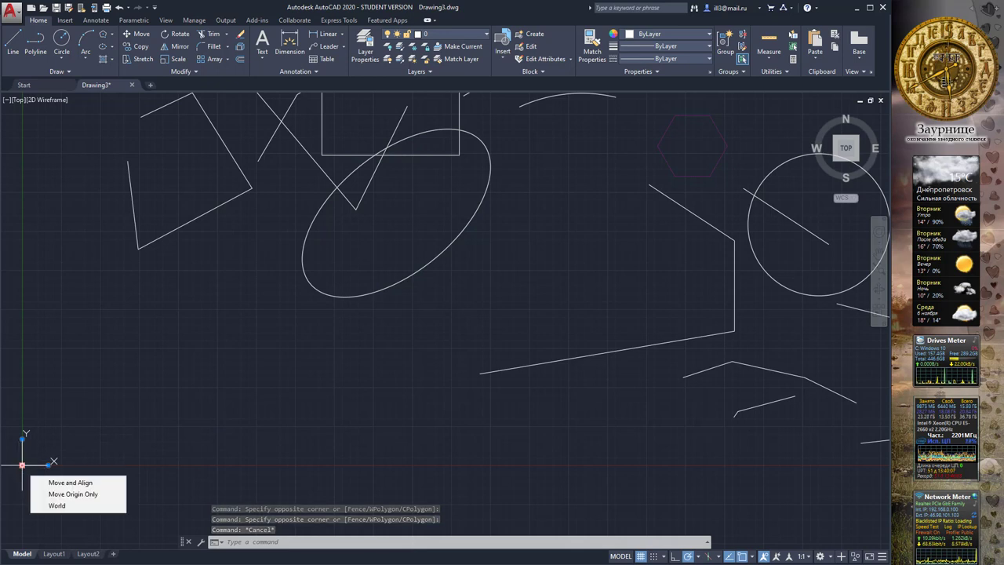
{"action": "mouse_move", "coordinate": [22, 465]}
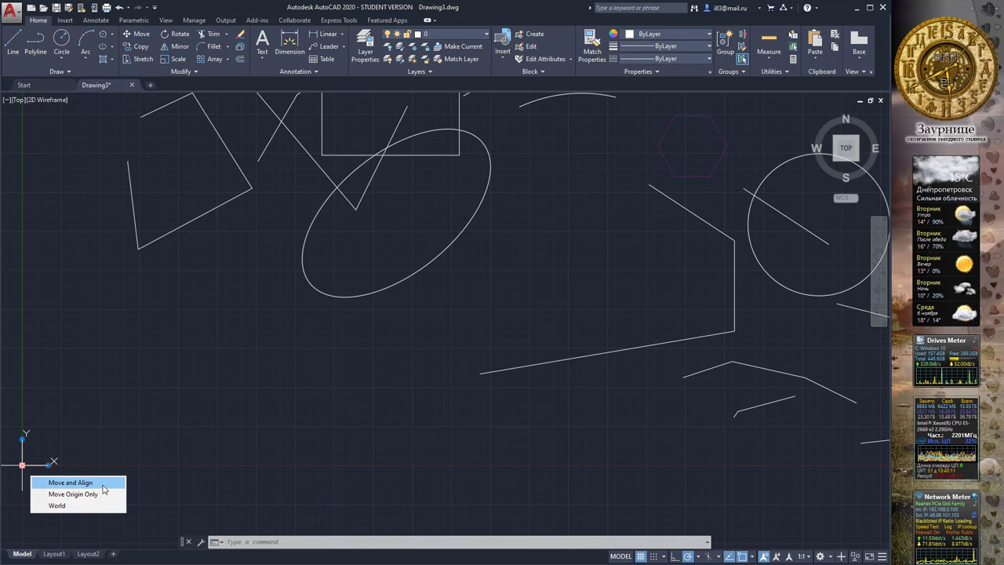
{"action": "left_click", "coordinate": [102, 485]}
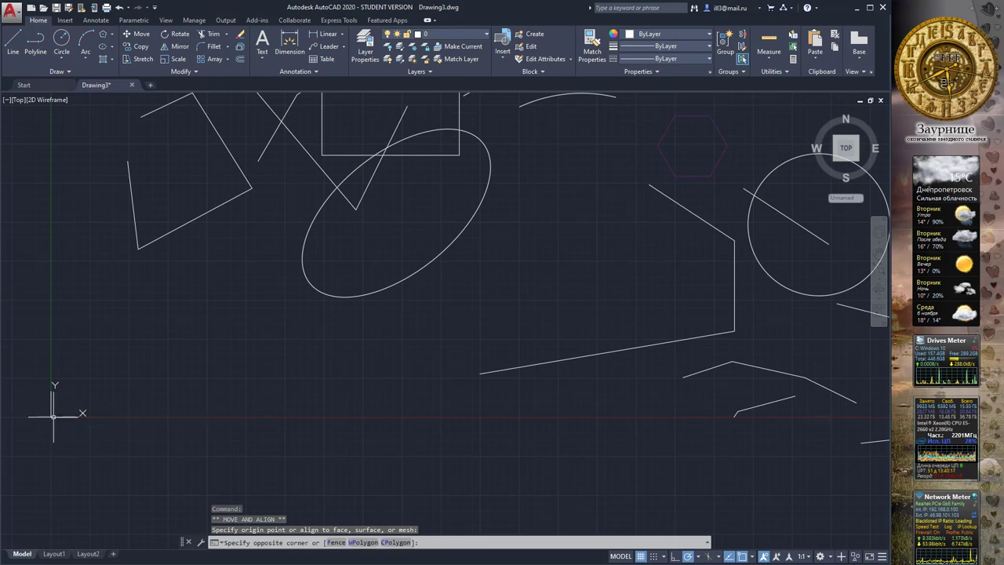
{"action": "double_click", "coordinate": [53, 416]}
{"action": "left_click", "coordinate": [80, 410]}
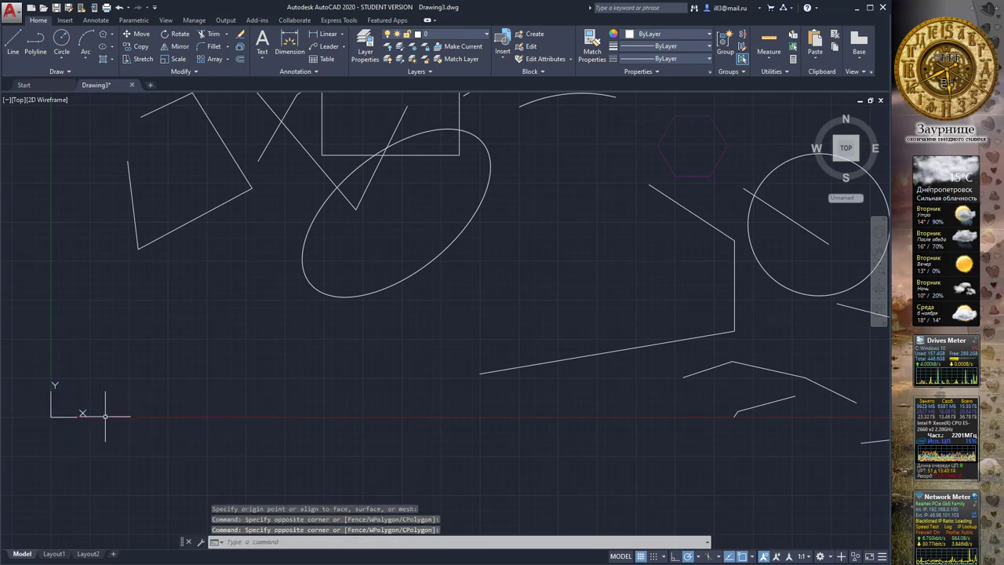
{"action": "left_click", "coordinate": [82, 413]}
{"action": "left_click", "coordinate": [81, 413]}
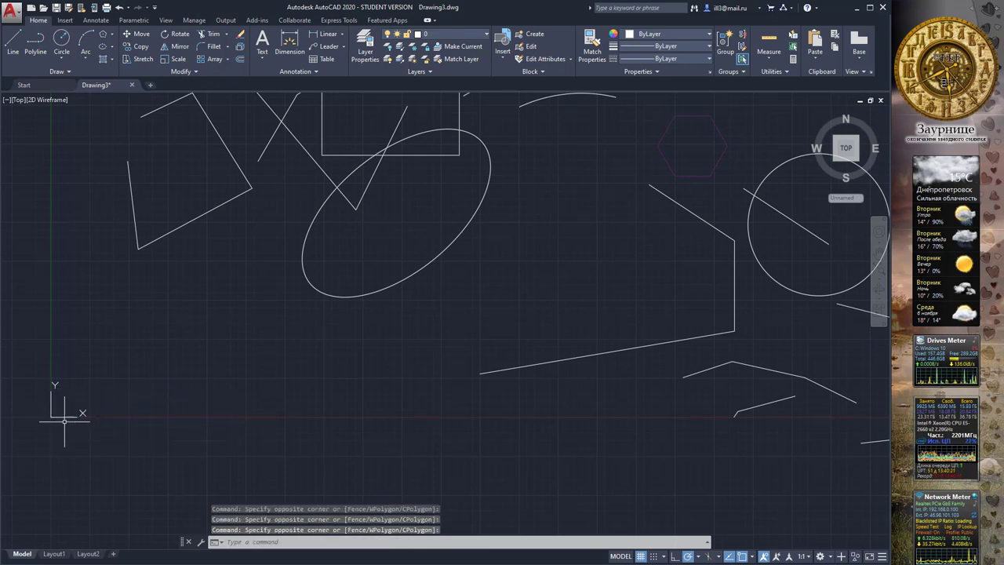
{"action": "left_click", "coordinate": [44, 381]}
{"action": "left_click", "coordinate": [90, 429]}
{"action": "left_click", "coordinate": [56, 408]}
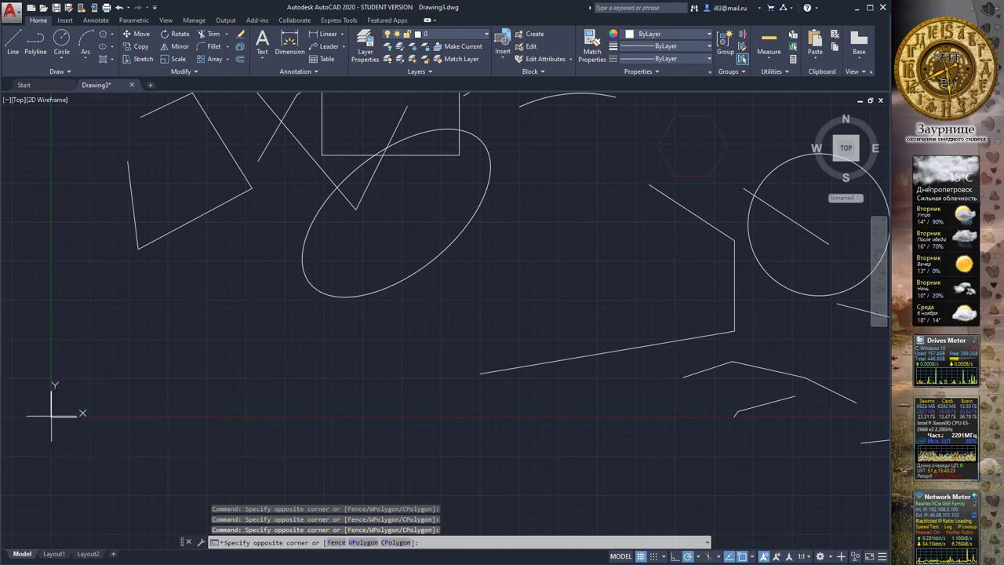
{"action": "left_click", "coordinate": [90, 408]}
{"action": "key", "text": "ctrl+z"}
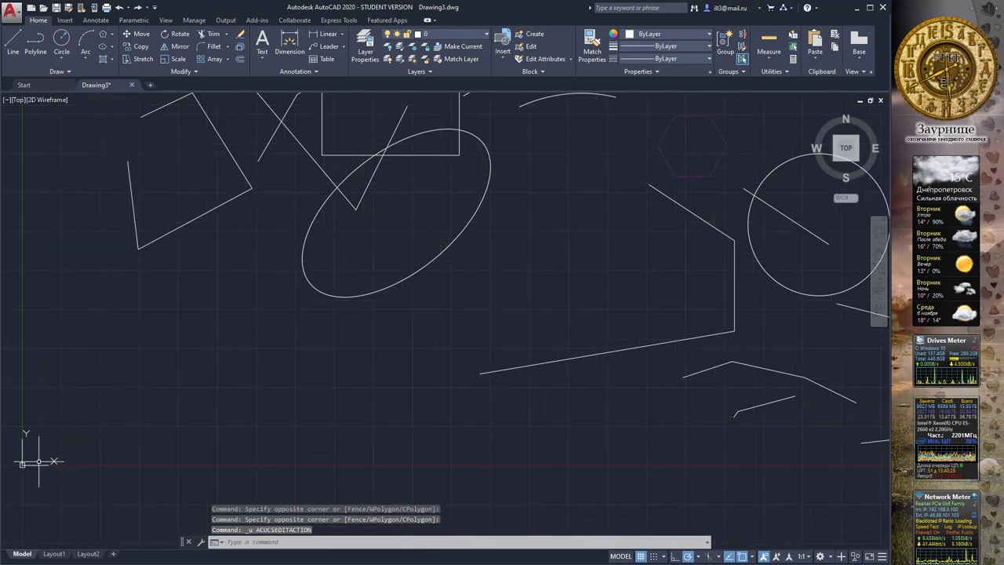
{"action": "left_click", "coordinate": [23, 463]}
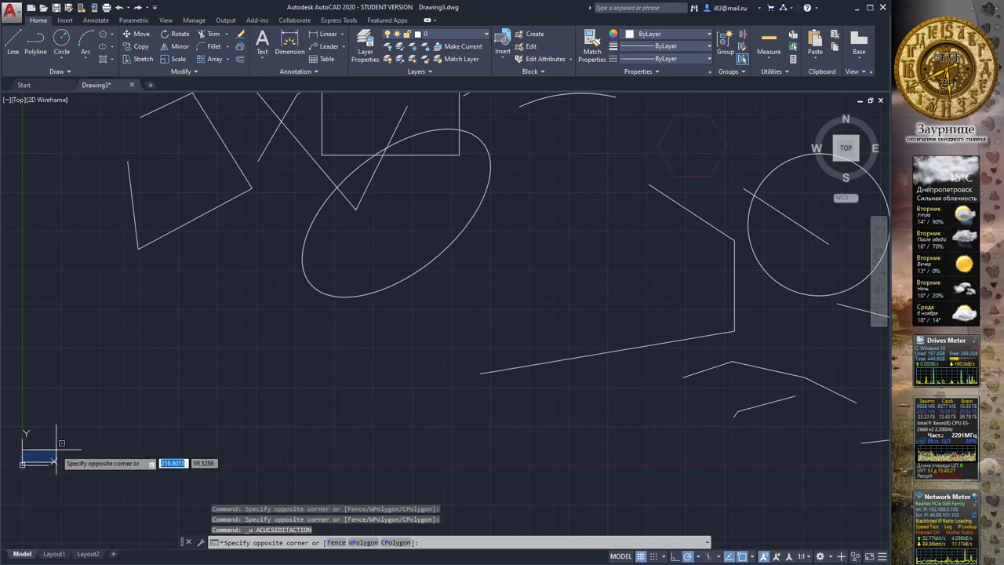
{"action": "left_click", "coordinate": [23, 464]}
{"action": "left_click", "coordinate": [22, 463]}
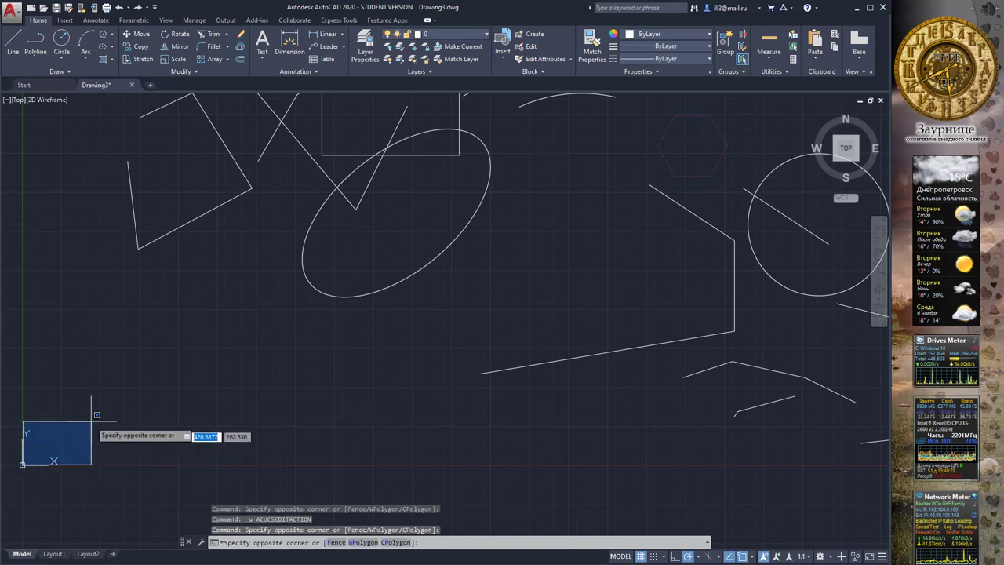
{"action": "key", "text": "Escape"}
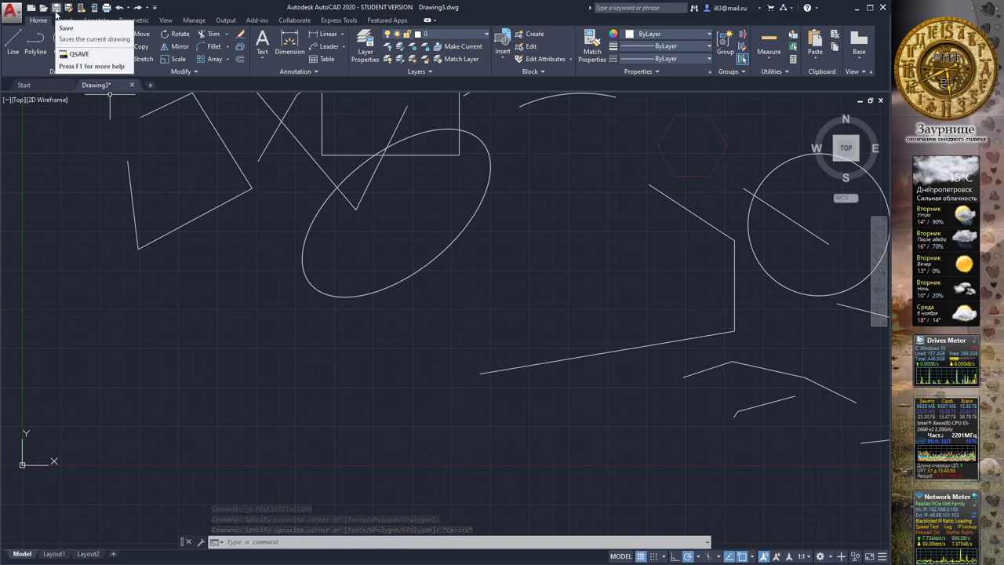
Save the drawing from the application menu as Drawing3.dwg in AutoCAD 2018 Drawing format
{"action": "left_click", "coordinate": [55, 12]}
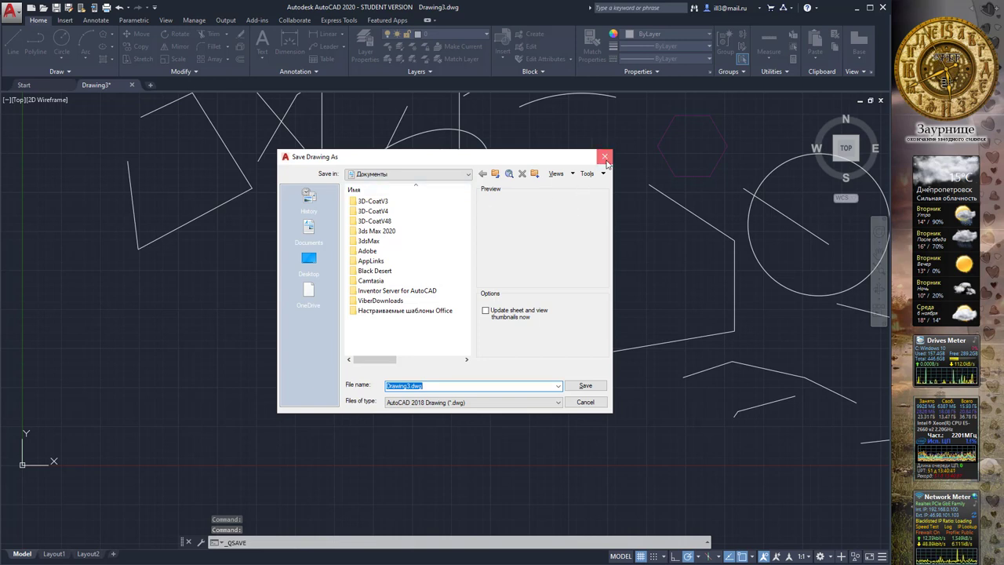
{"action": "left_click", "coordinate": [605, 159]}
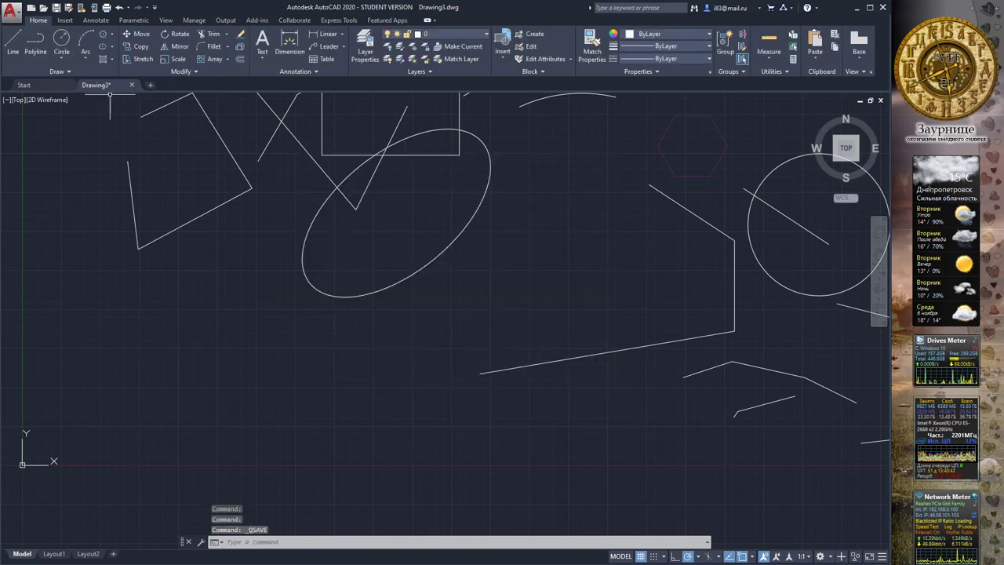
{"action": "left_click", "coordinate": [13, 11]}
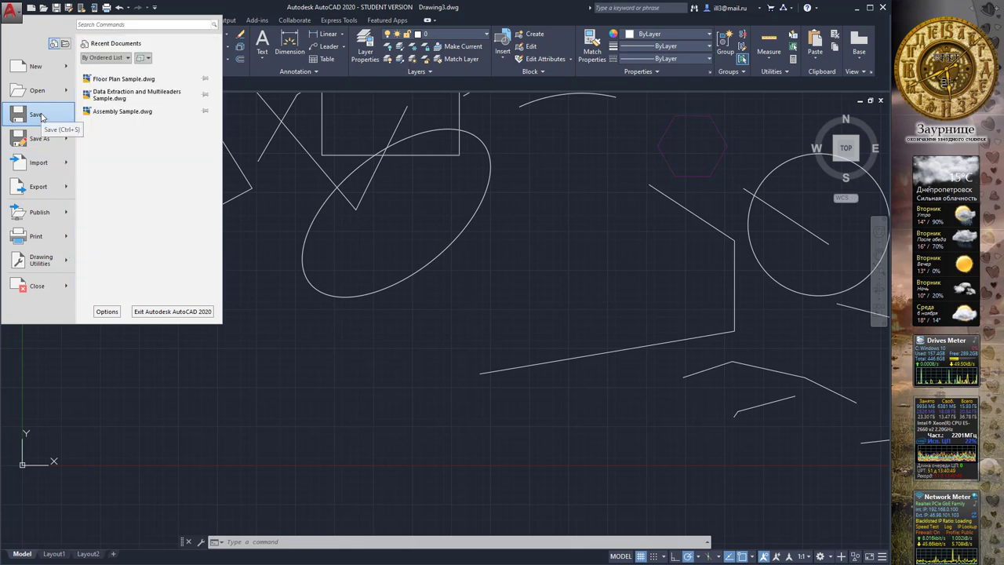
{"action": "left_click", "coordinate": [40, 115]}
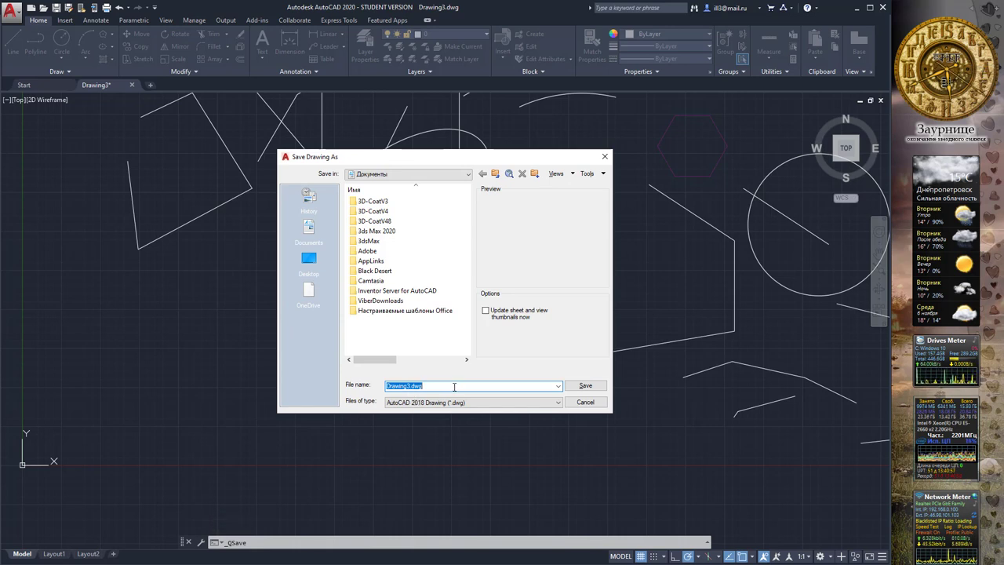
{"action": "left_click", "coordinate": [449, 403]}
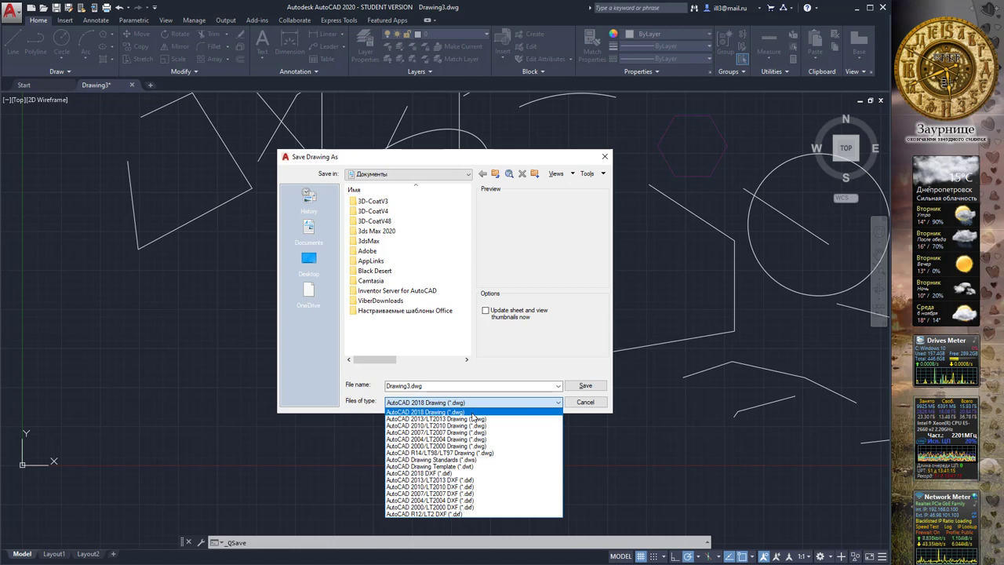
{"action": "left_click", "coordinate": [351, 400]}
{"action": "left_click", "coordinate": [605, 159]}
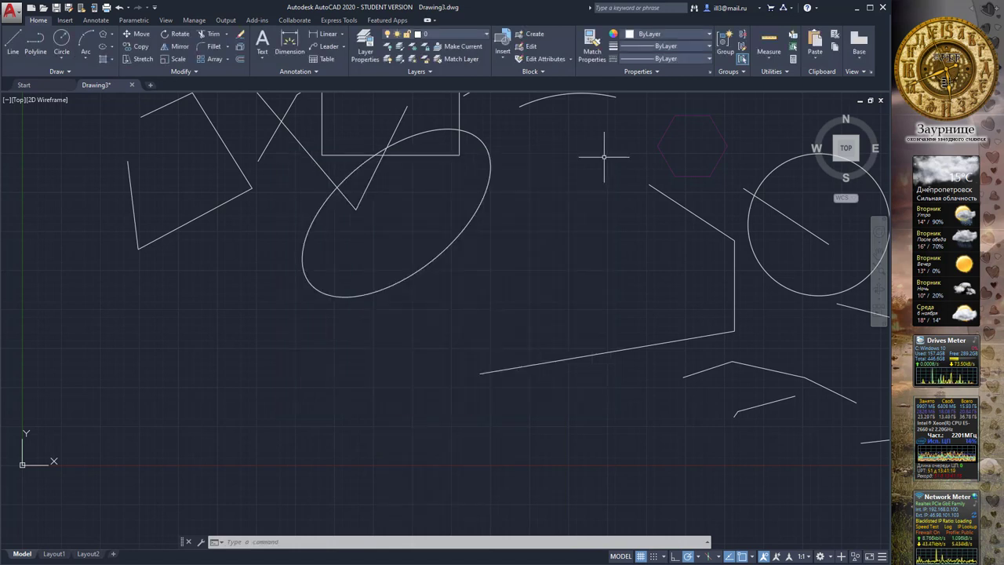